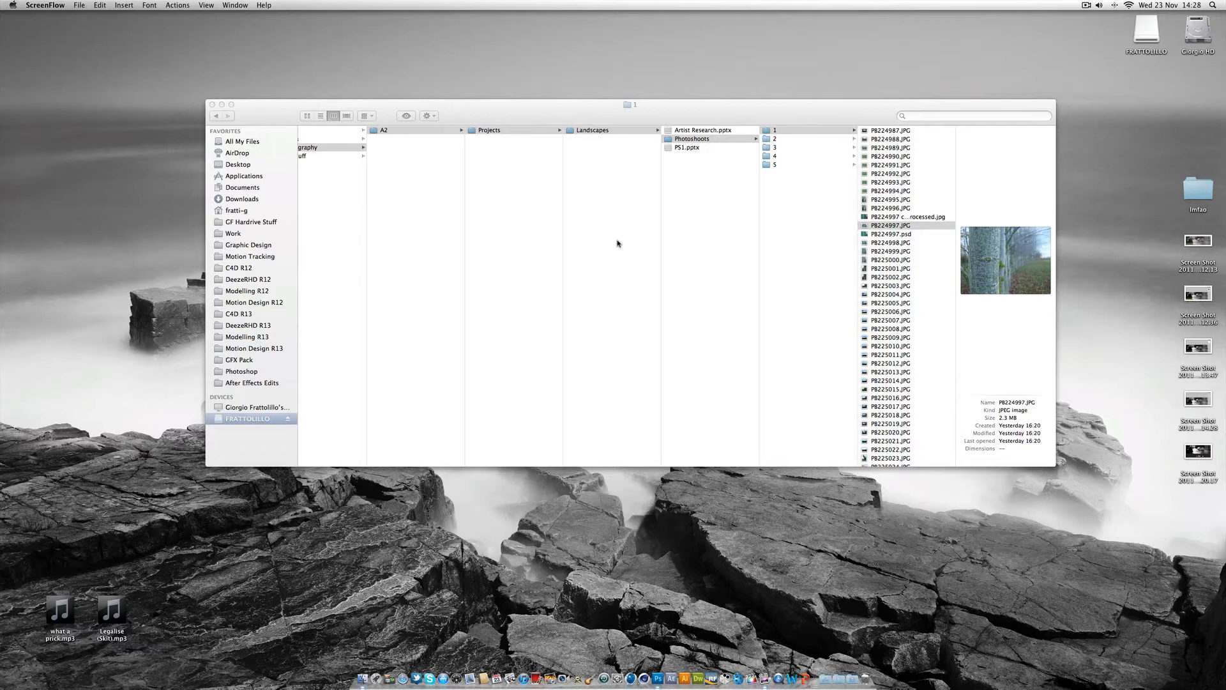
Preview the original PB224997.JPG and its cross-processed version to compare the two looks
click(911, 226)
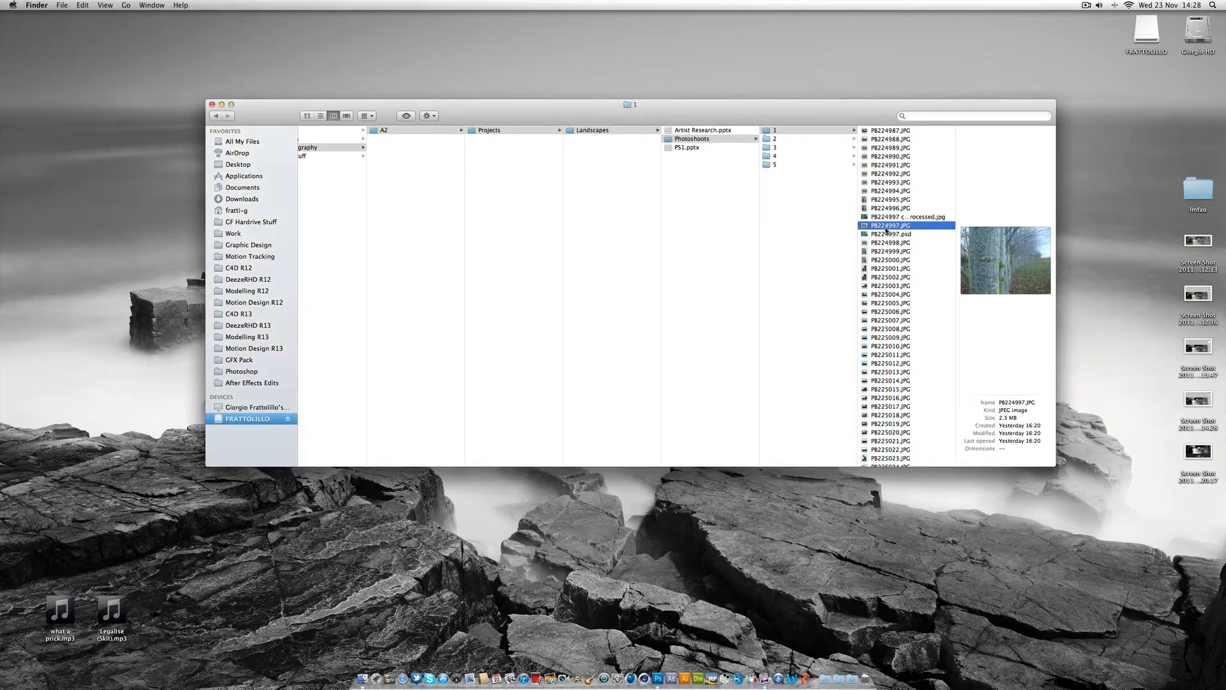
key(space)
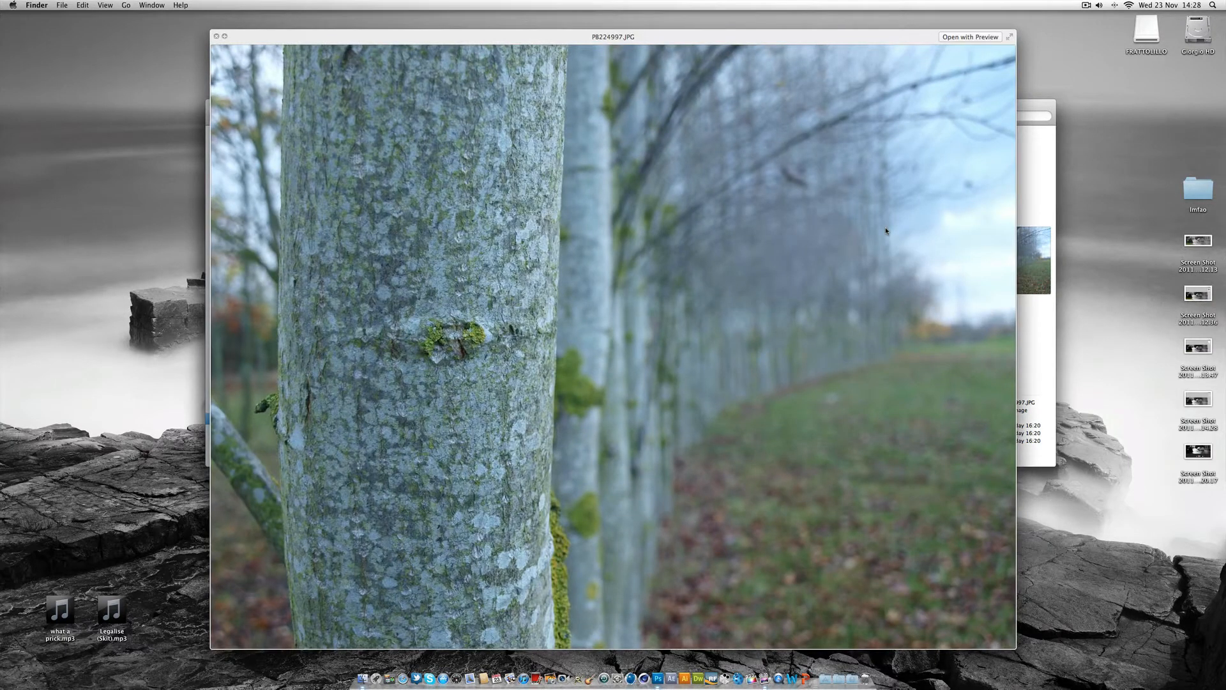
key(Down)
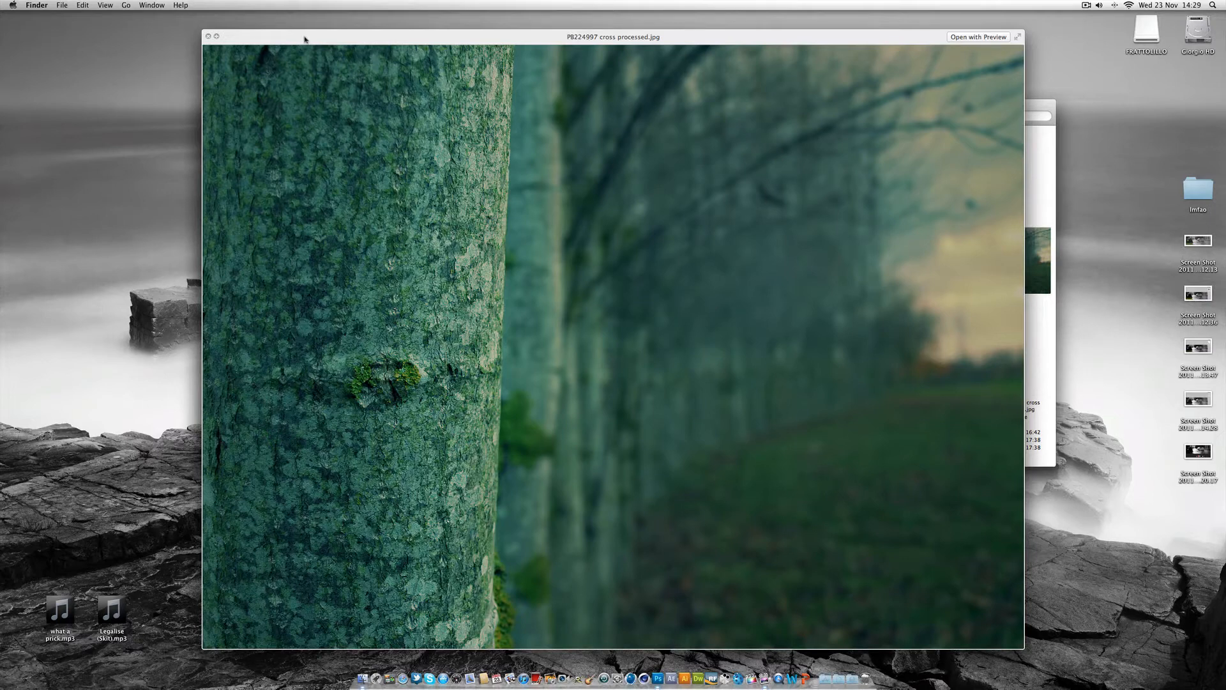
click(209, 38)
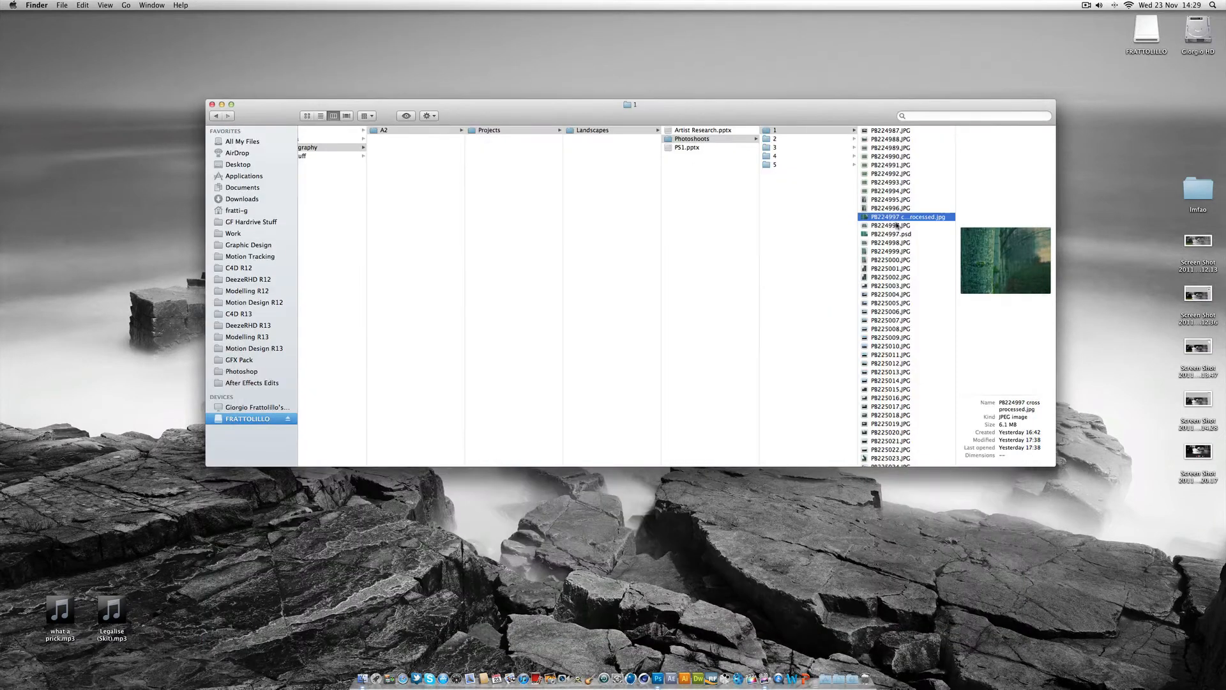
click(906, 226)
key(space)
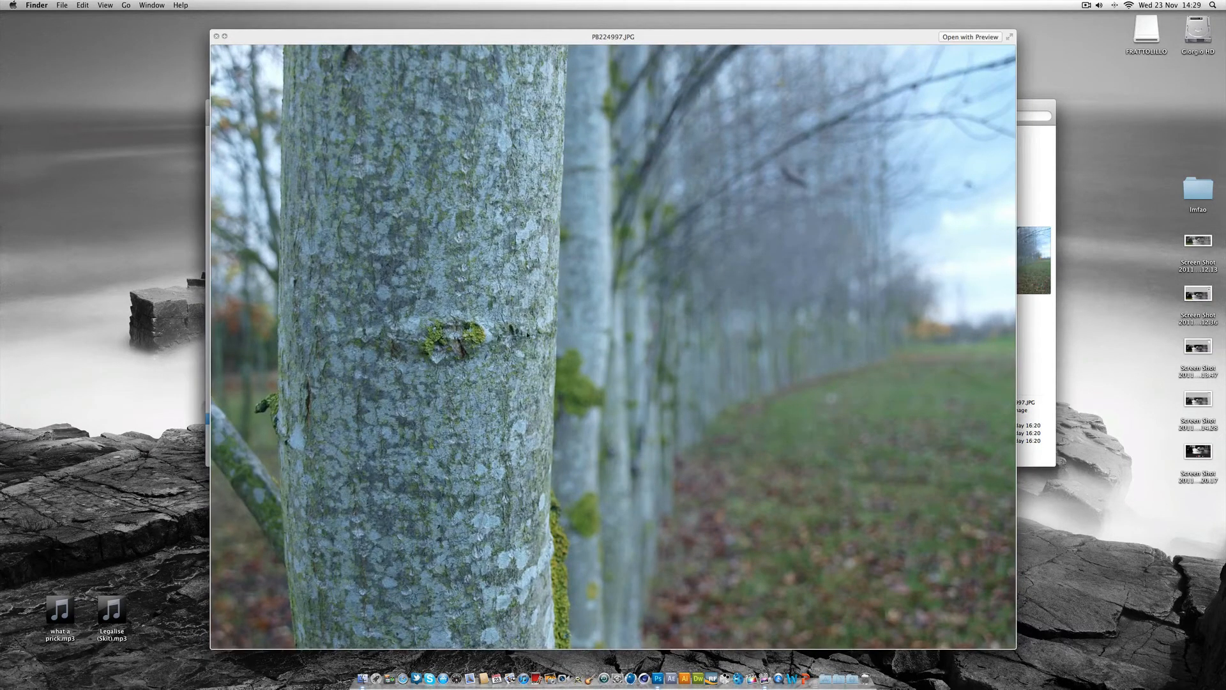
key(space)
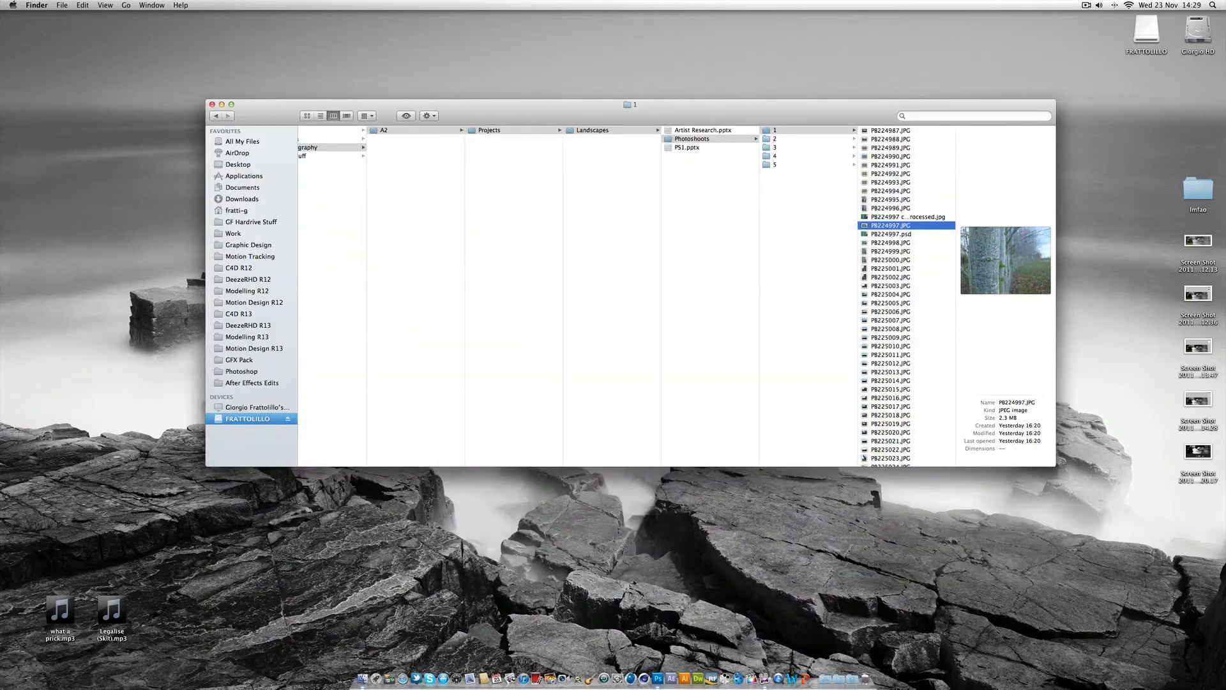
Switch to Photoshop and fit the open tree photo to the screen, leaving the Move tool active
click(658, 678)
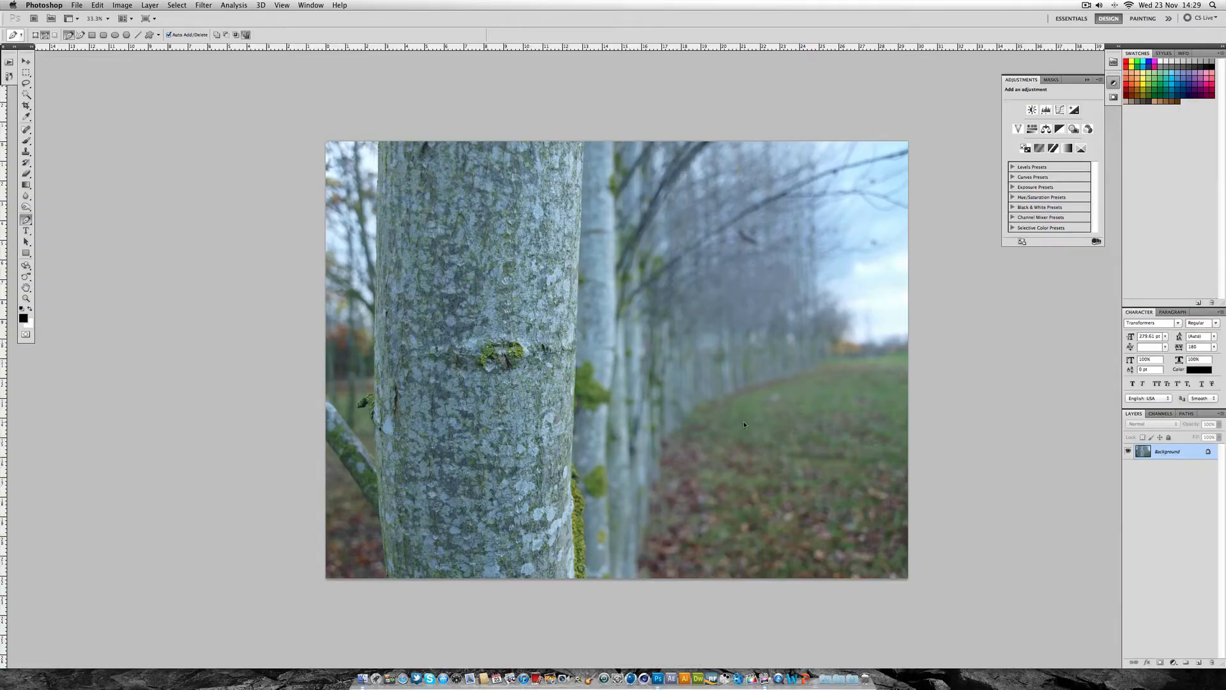
key(super+plus)
key(super+minus)
click(29, 300)
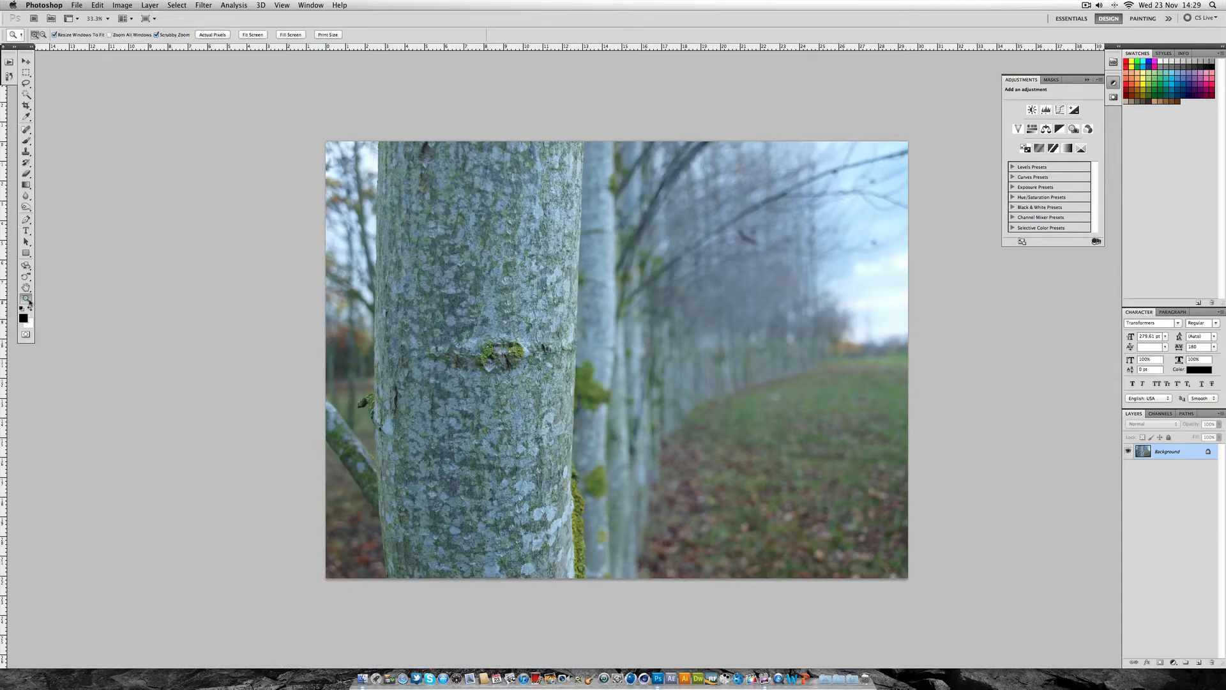
click(253, 34)
click(25, 62)
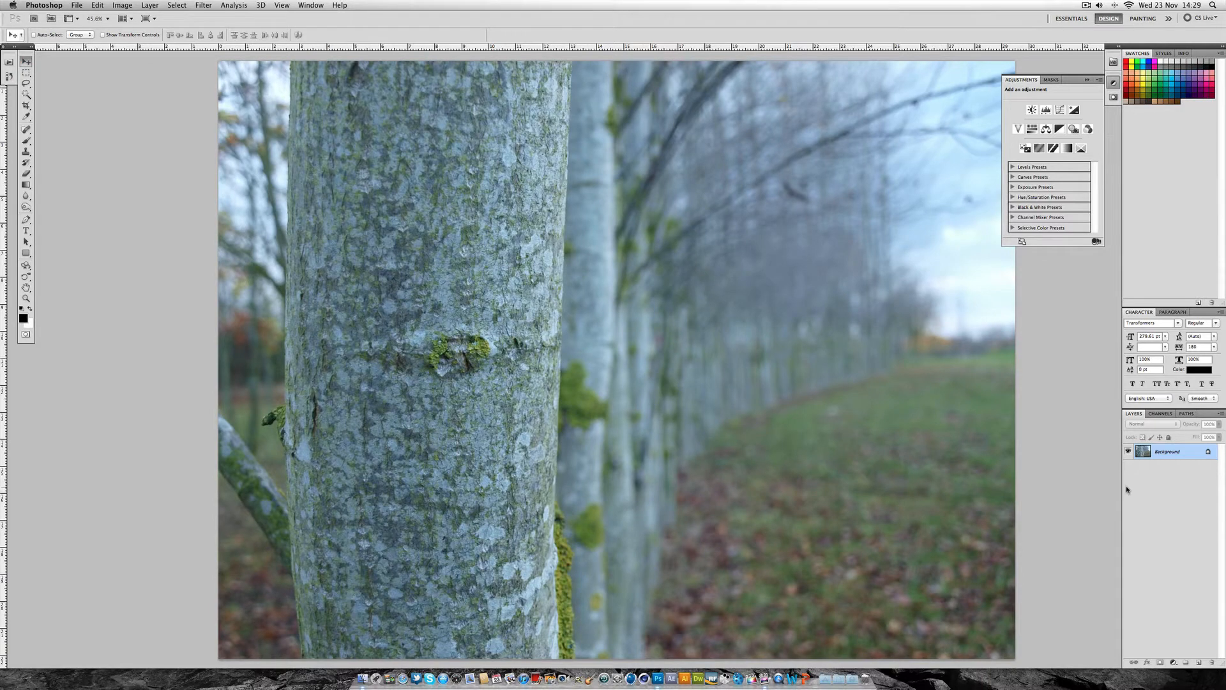
Duplicate the Background layer, compare the copy with the original, and leave the copy selected
drag(1179, 457, 1200, 523)
drag(1165, 454, 1199, 664)
drag(1172, 464, 1197, 662)
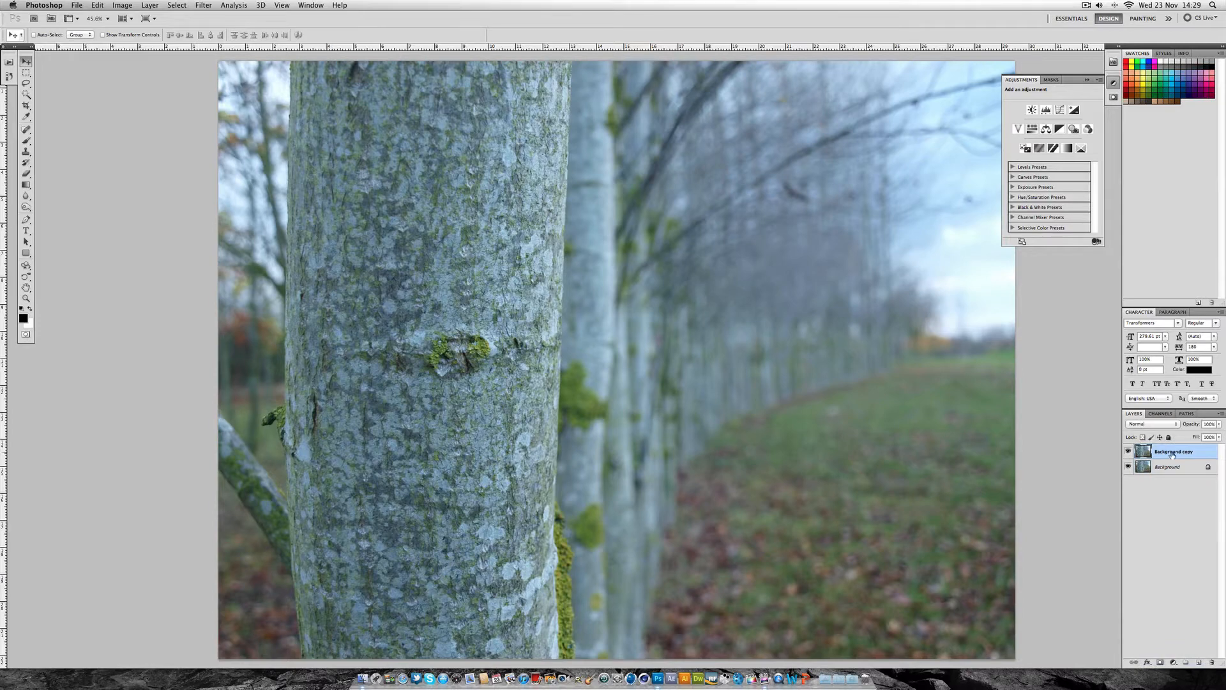
click(1127, 451)
click(1127, 451)
click(1140, 468)
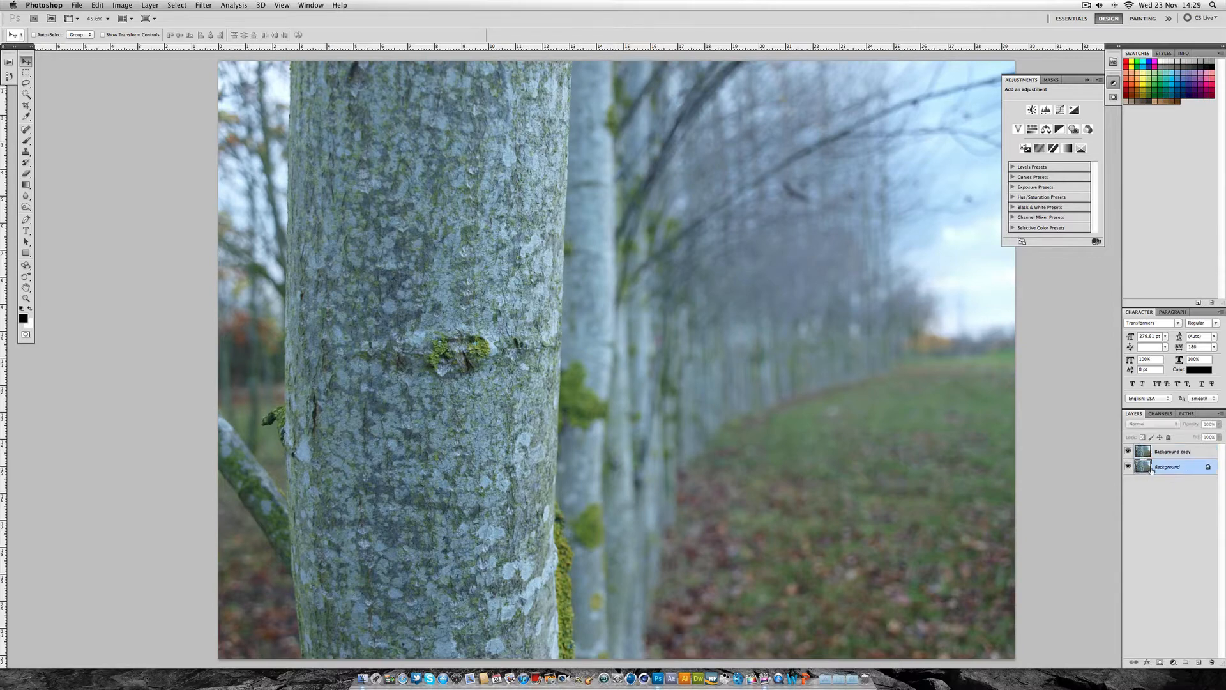
click(1169, 454)
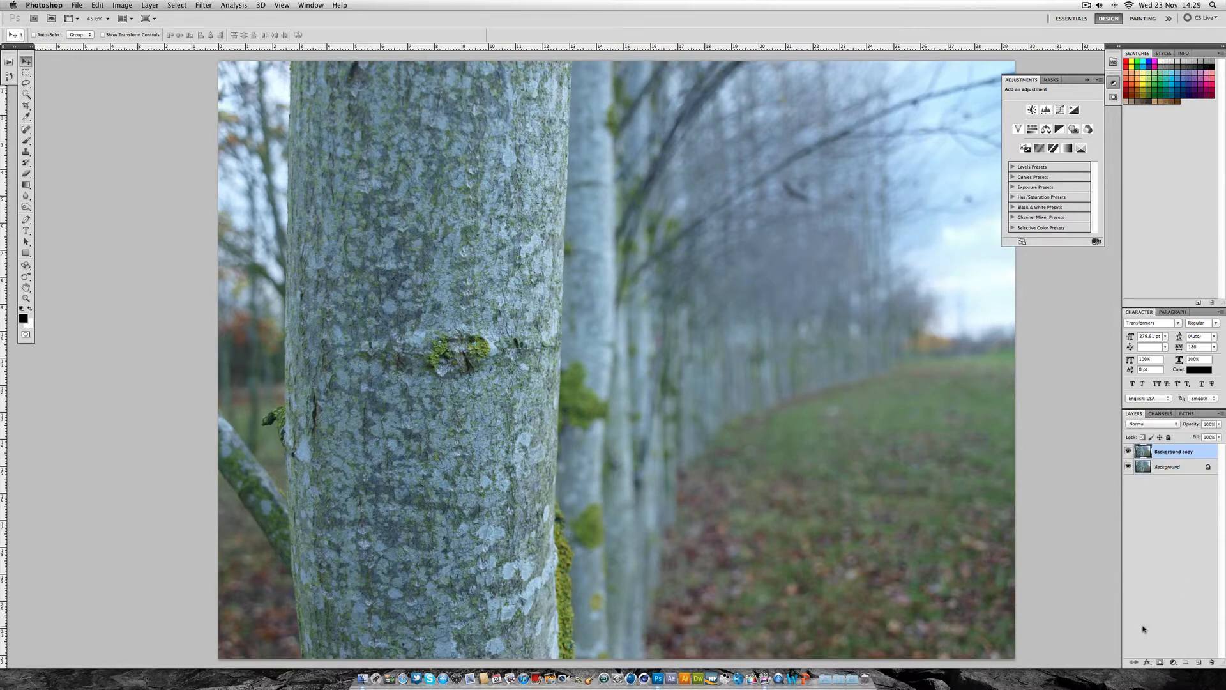
click(1173, 662)
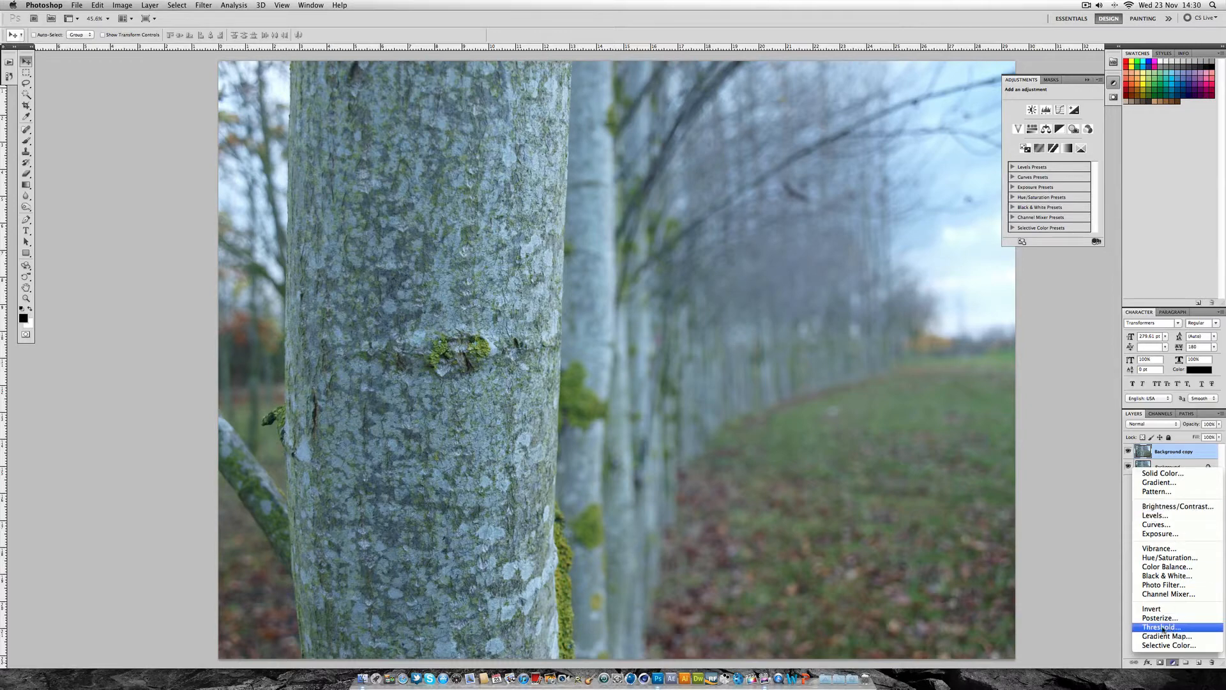
click(1095, 627)
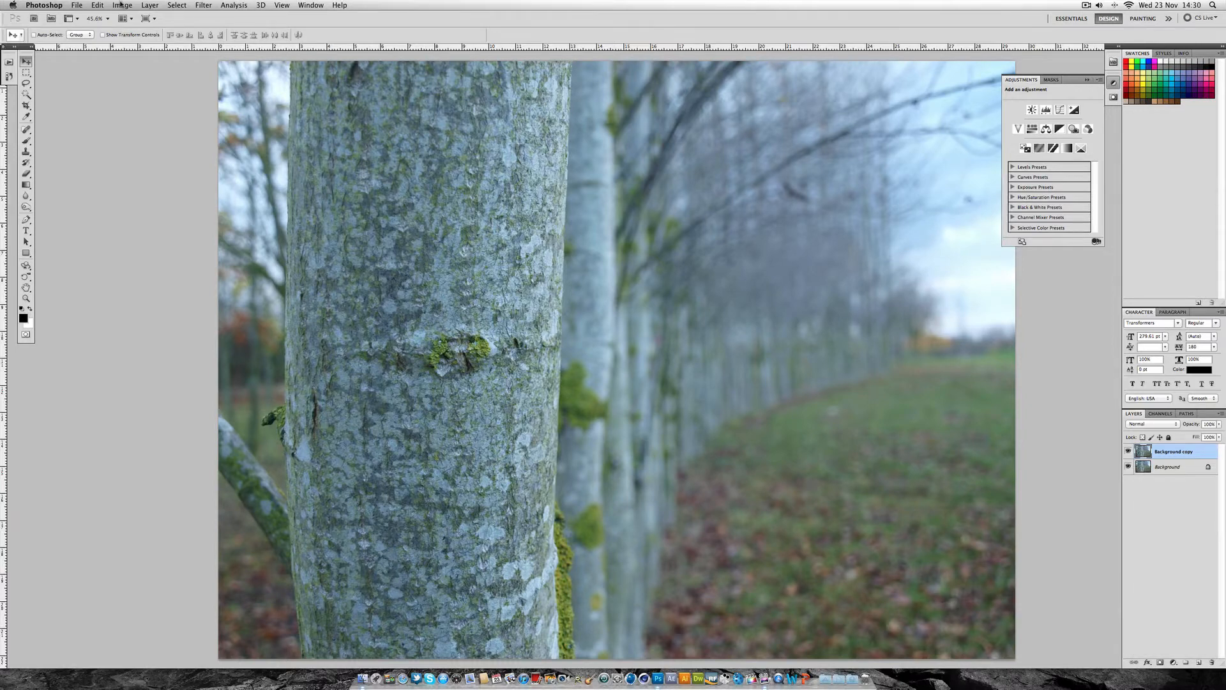
click(122, 5)
mouse_move(166, 35)
click(264, 44)
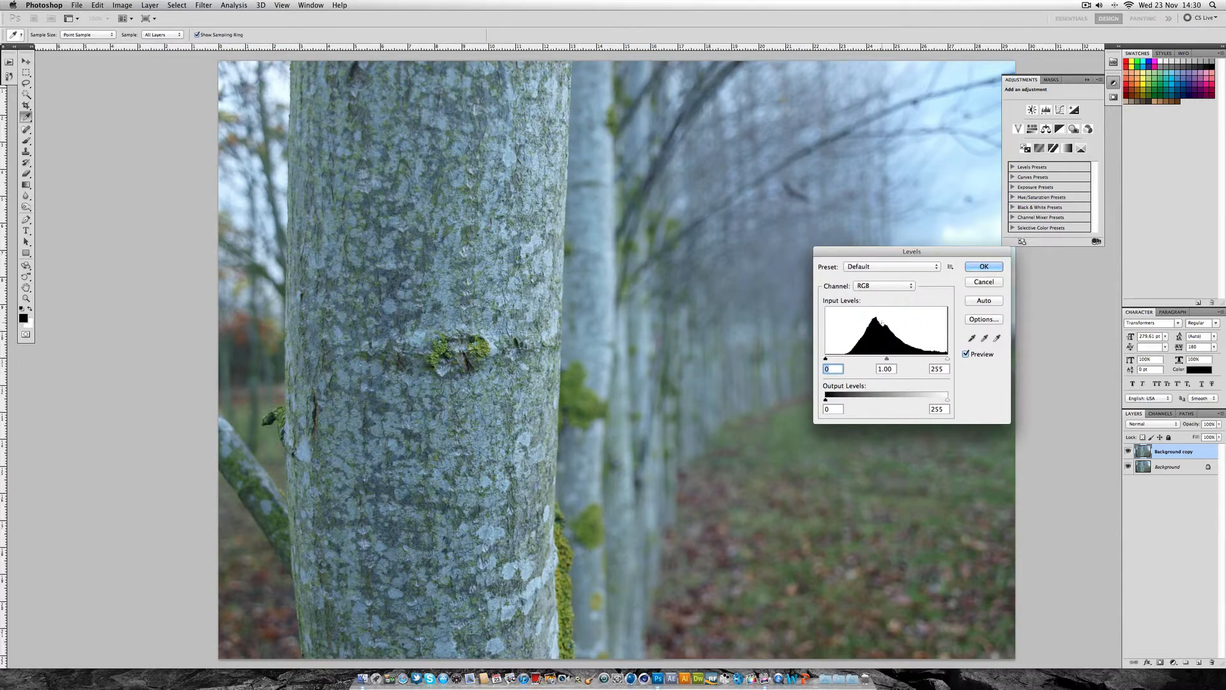
click(976, 283)
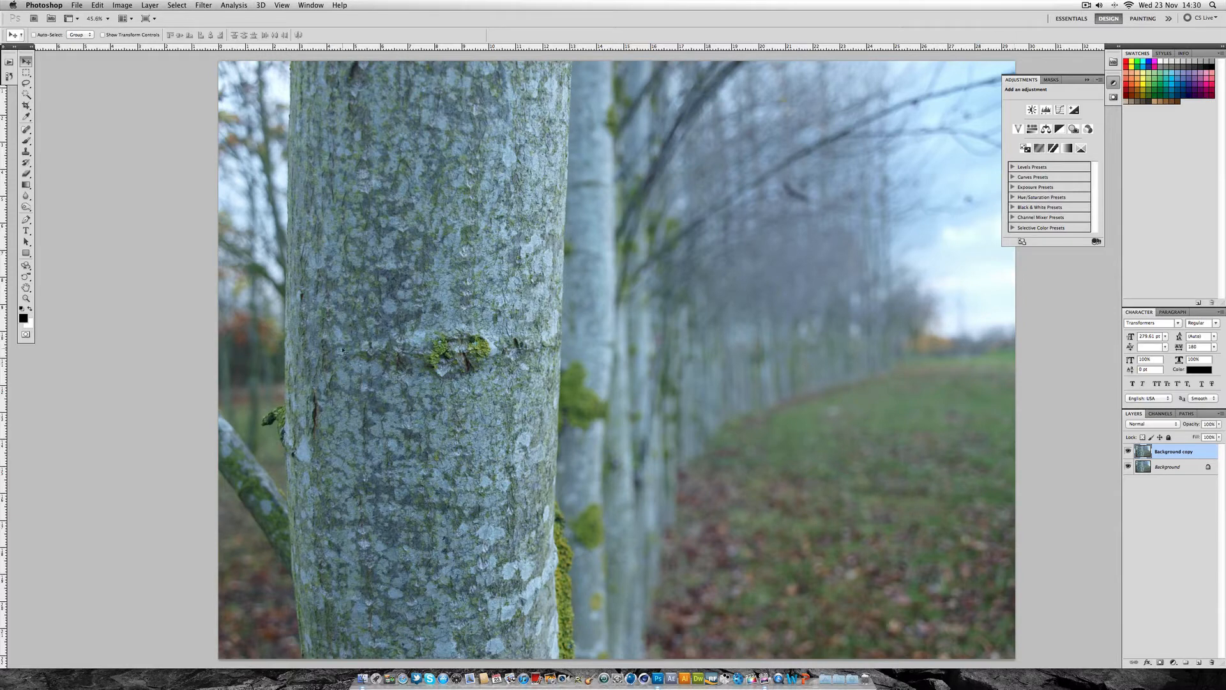
Crop away the background beside the large trunk's outer edge, and trim a strip off the bottom of the photo
click(26, 105)
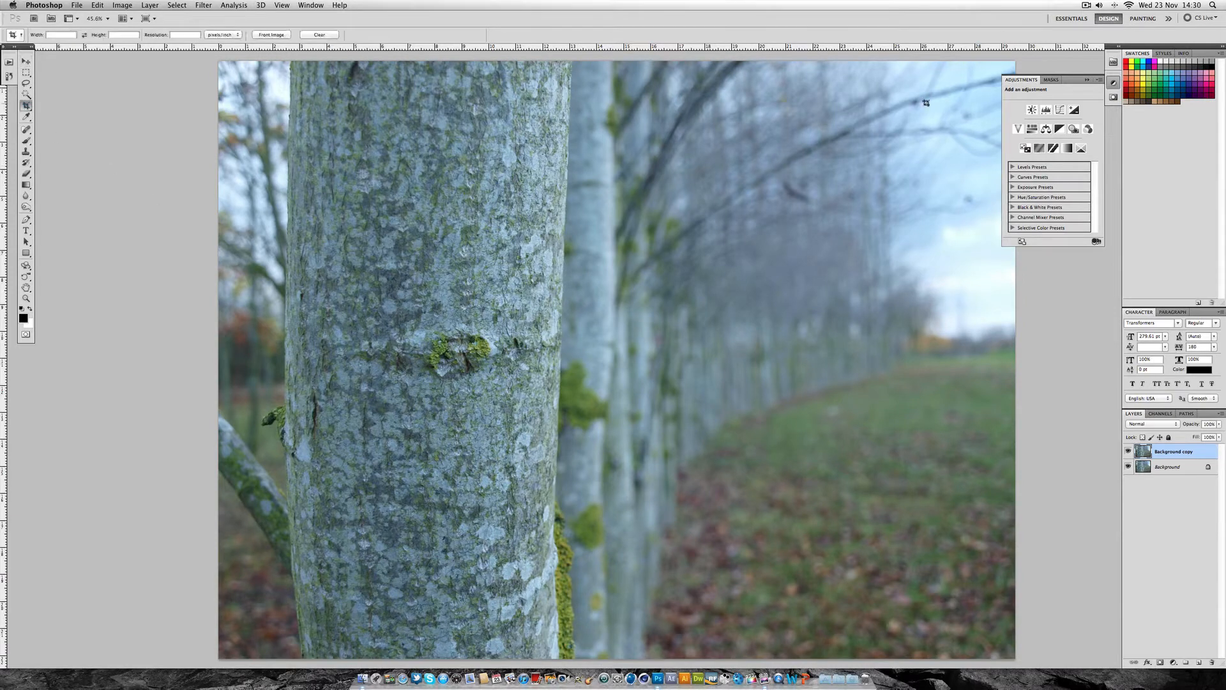
click(1085, 80)
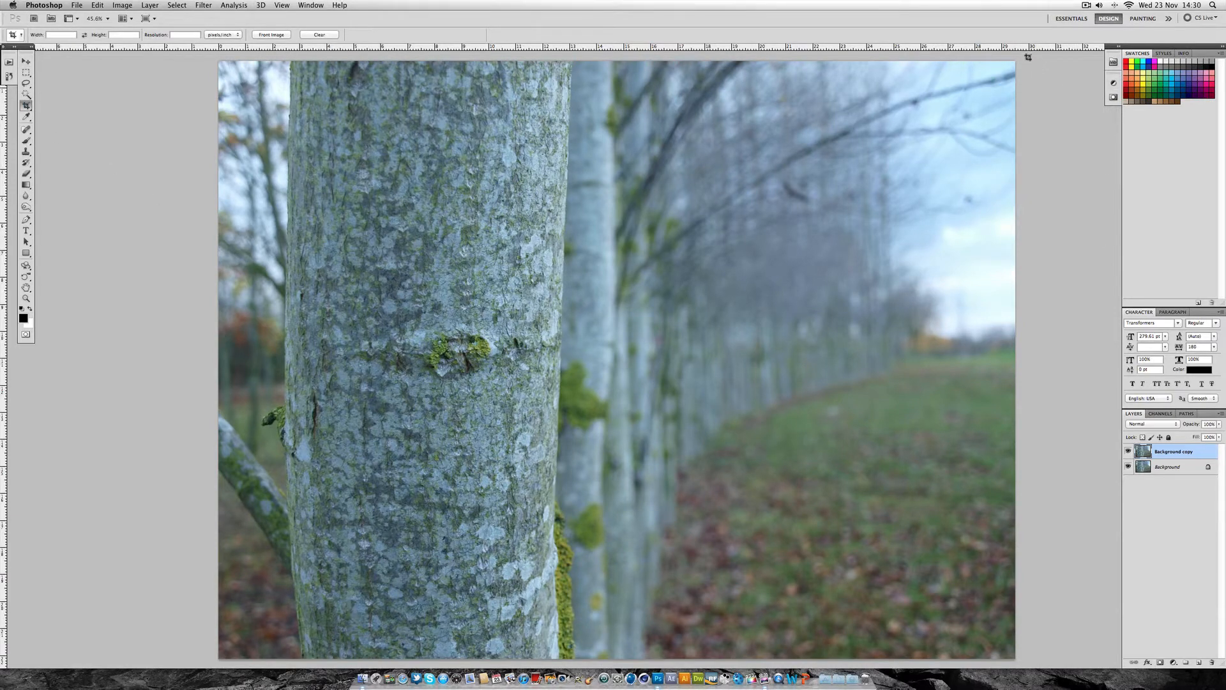
drag(1017, 62, 309, 628)
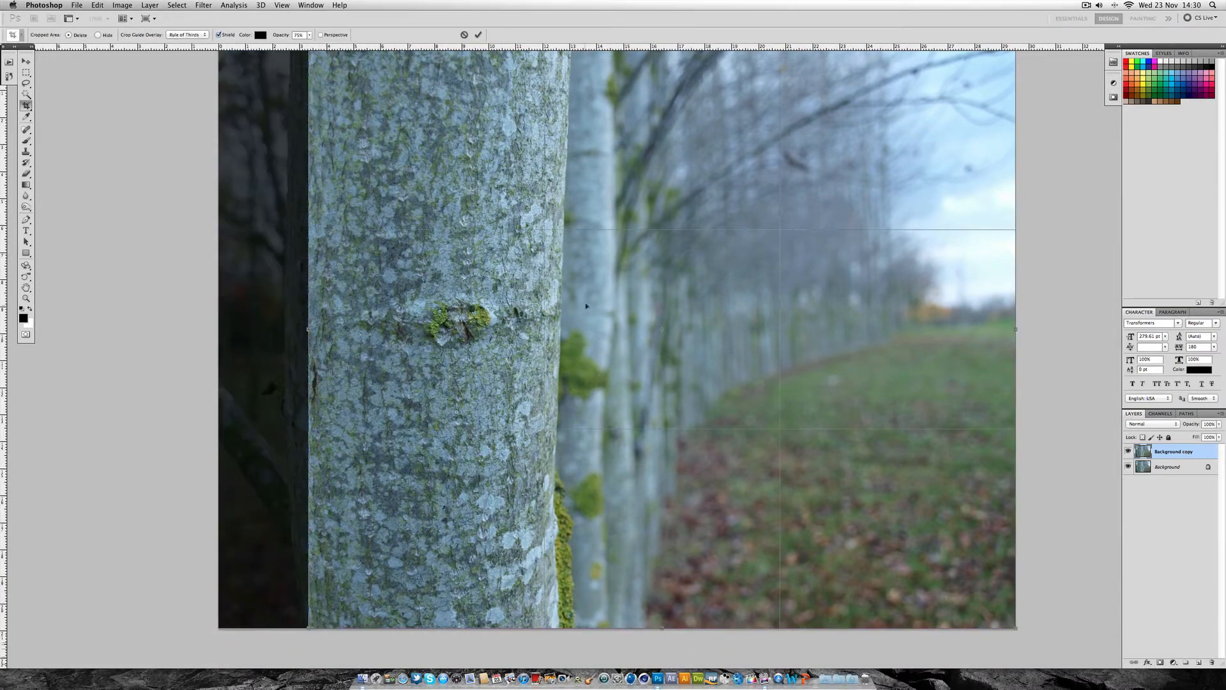
key(Return)
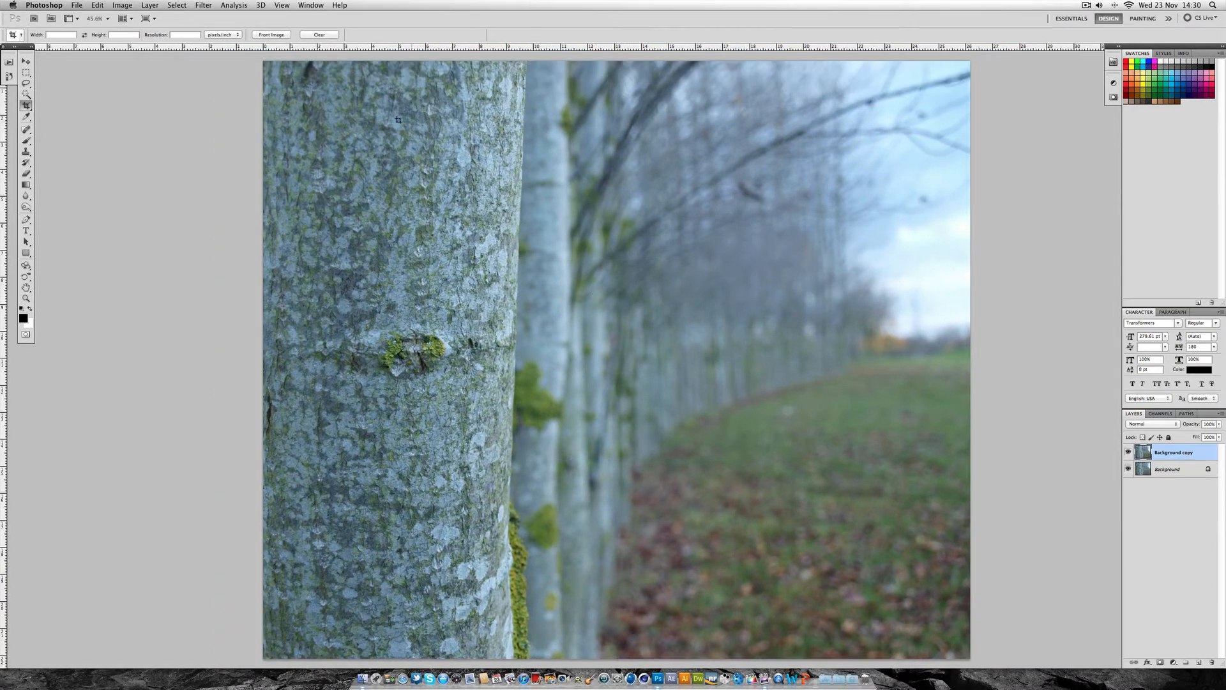
mouse_move(261, 70)
mouse_down()
mouse_move(798, 635)
mouse_move(993, 628)
mouse_move(1033, 587)
mouse_up()
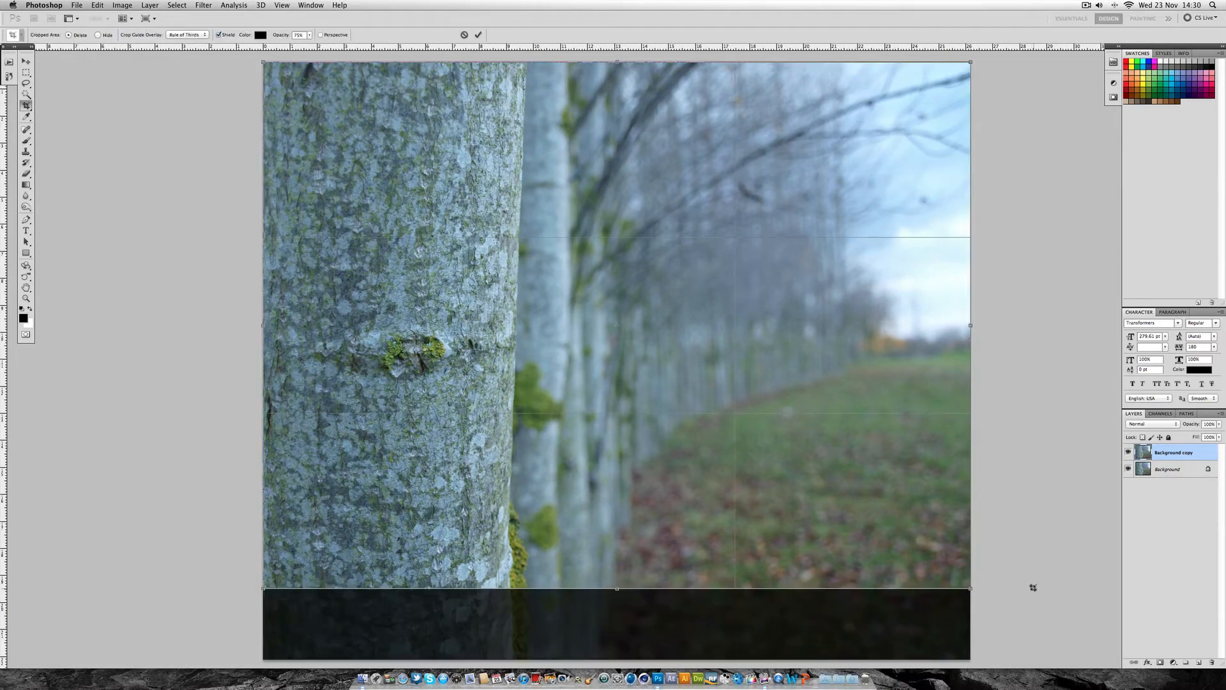
key(Return)
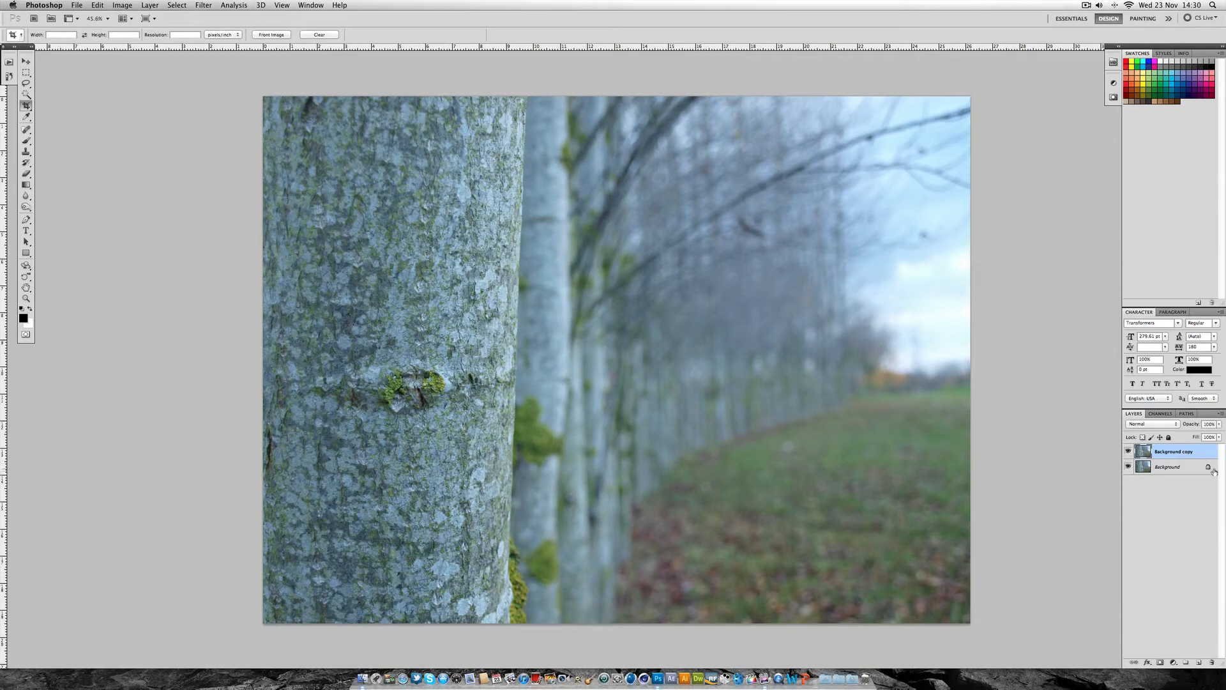
Check the duplicated layer by toggling its visibility, and add a Curves adjustment layer above it
click(1128, 452)
click(1128, 451)
click(1173, 663)
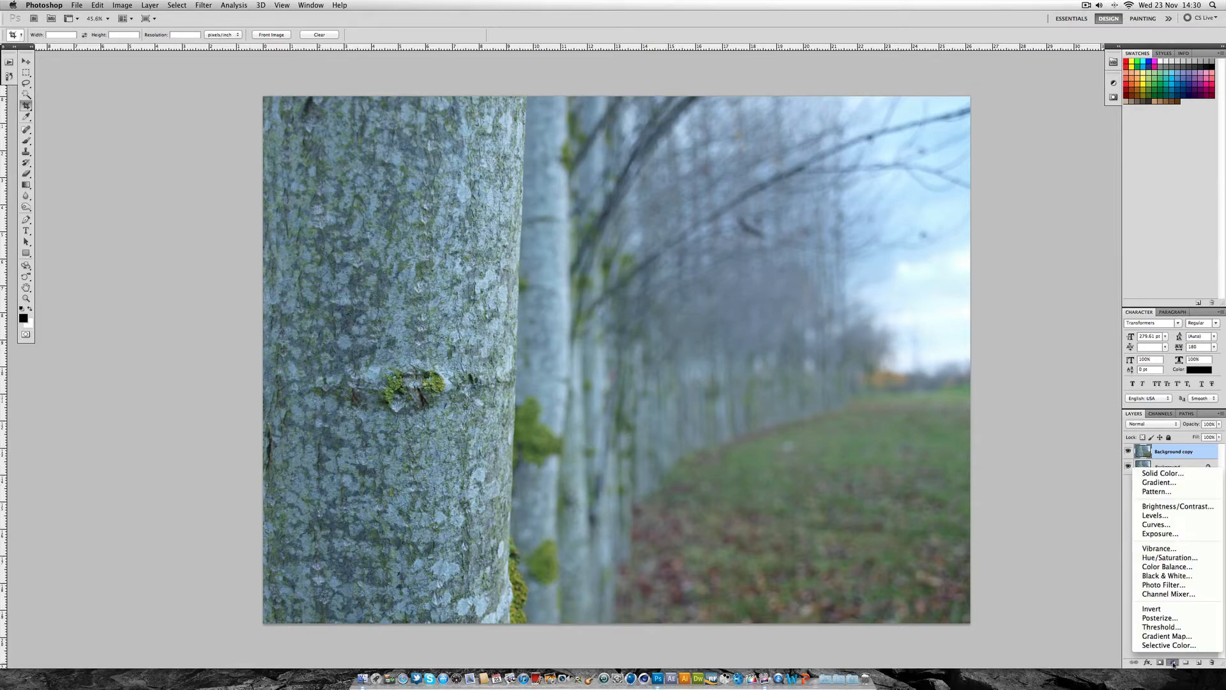
click(1156, 524)
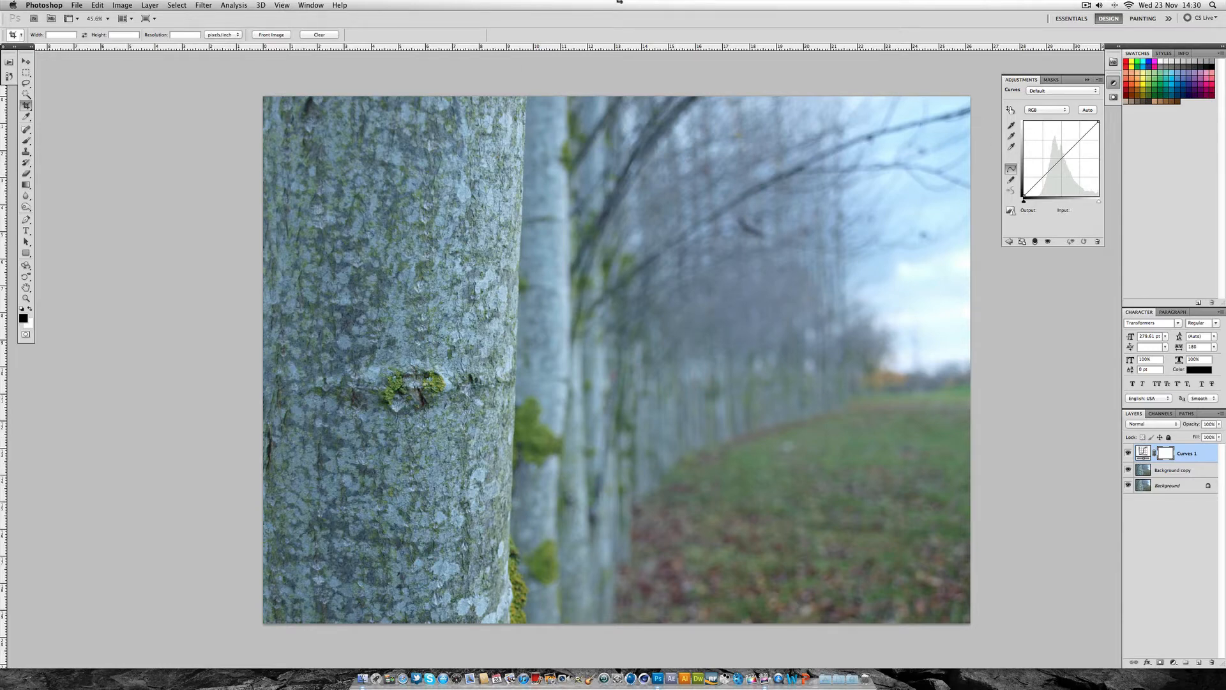
click(306, 6)
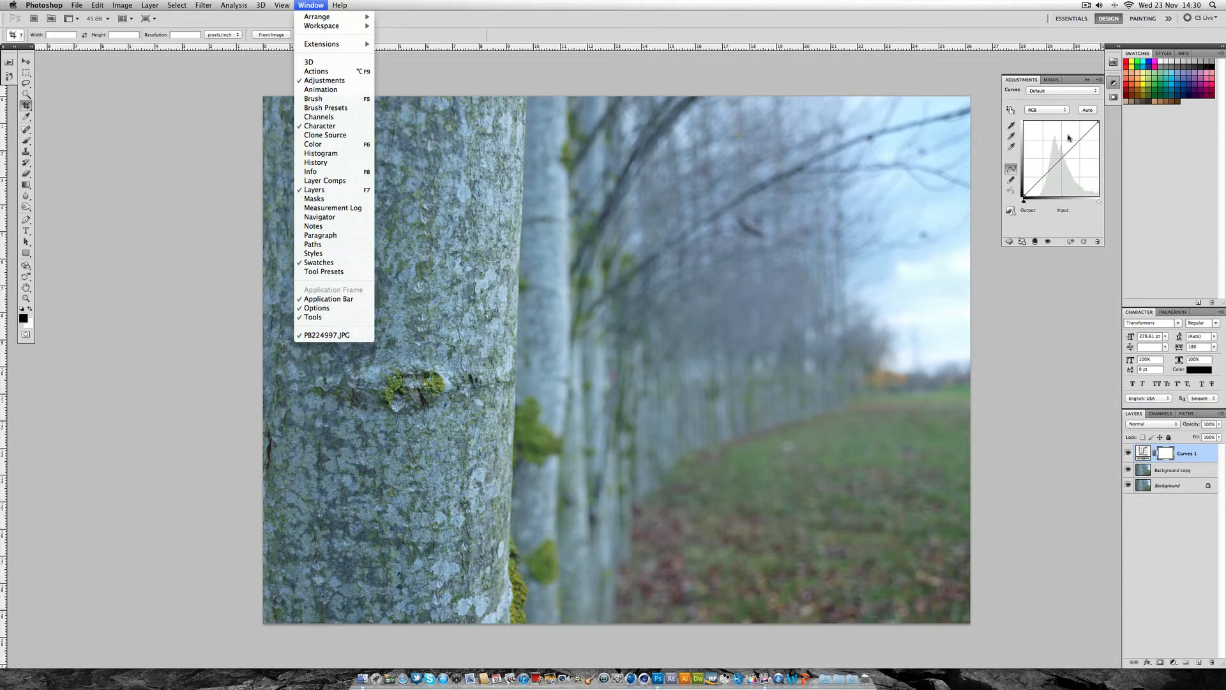
click(1120, 195)
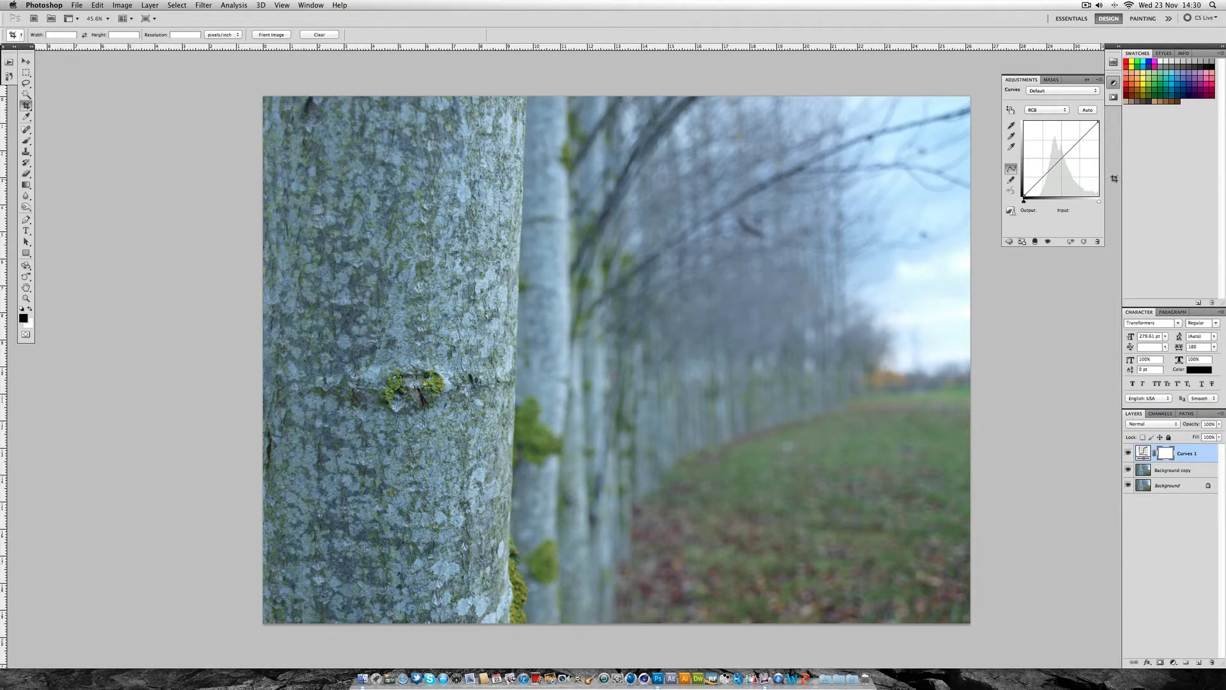
Shape the Red channel into an S-curve with darker shadows, highlights raised to output 201 at input 178, and the white point moved inward
click(1044, 109)
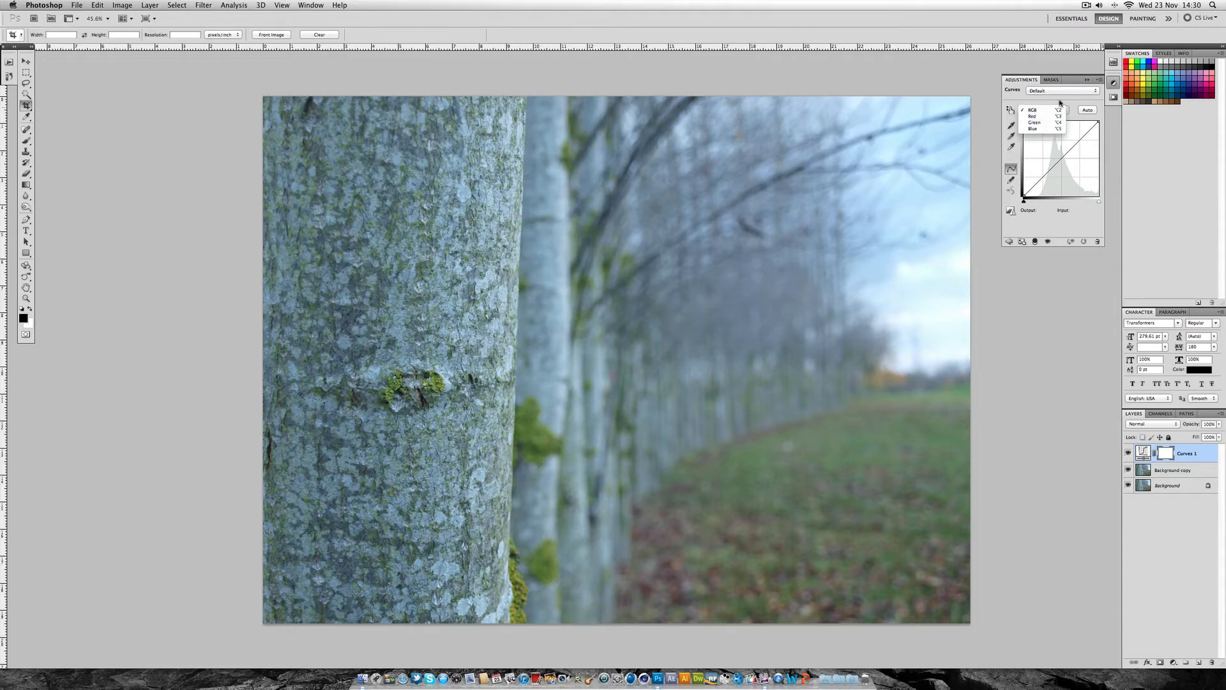
click(1032, 116)
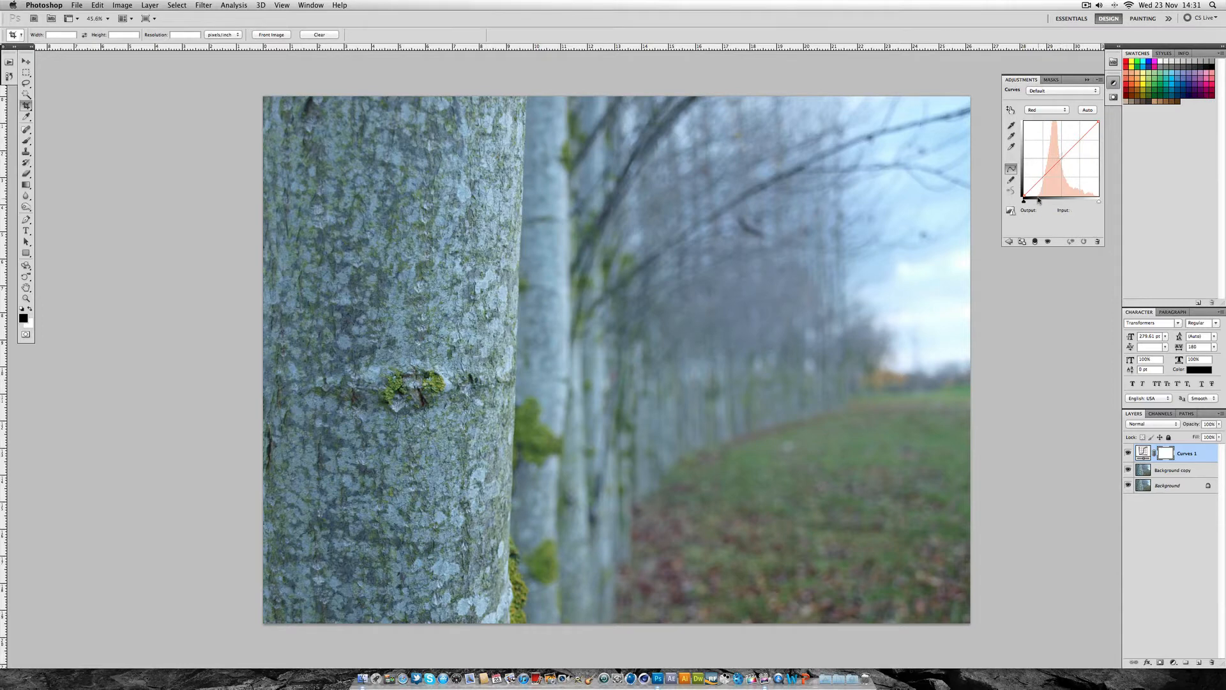
drag(1042, 177, 1076, 137)
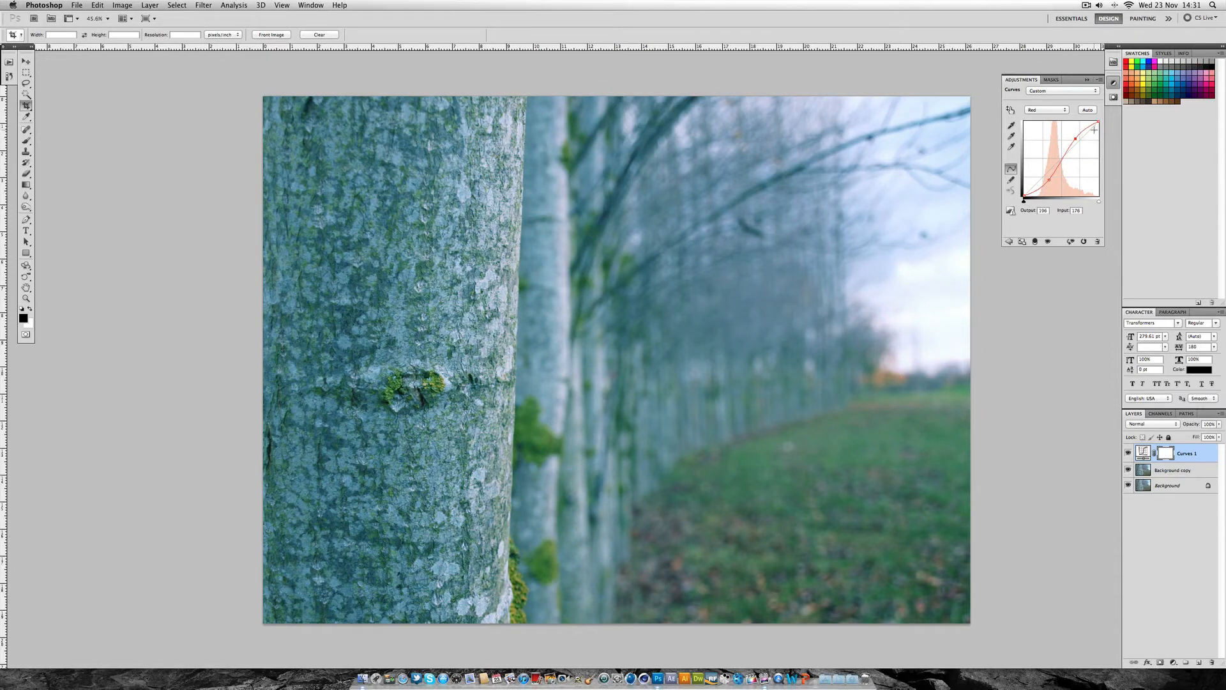
drag(1098, 122, 1087, 122)
click(1050, 180)
click(1076, 138)
Adjust the Green channel curve with one point in the shadows and a raised point in the highlights
click(1047, 111)
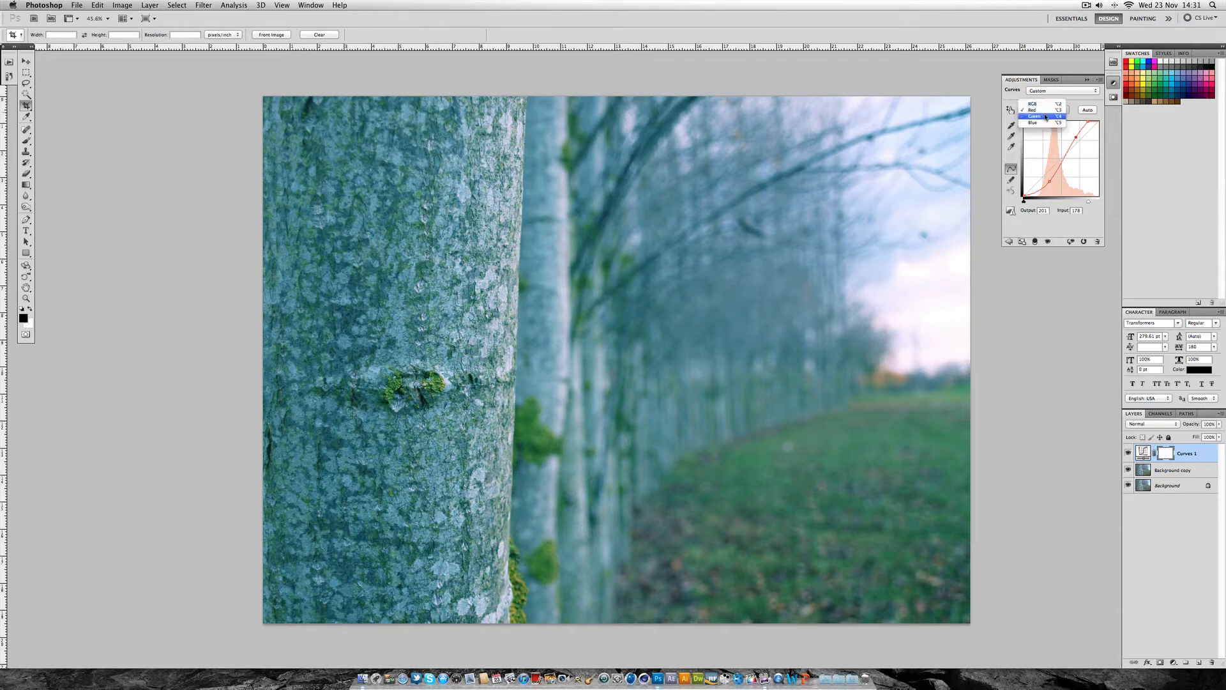
click(1045, 118)
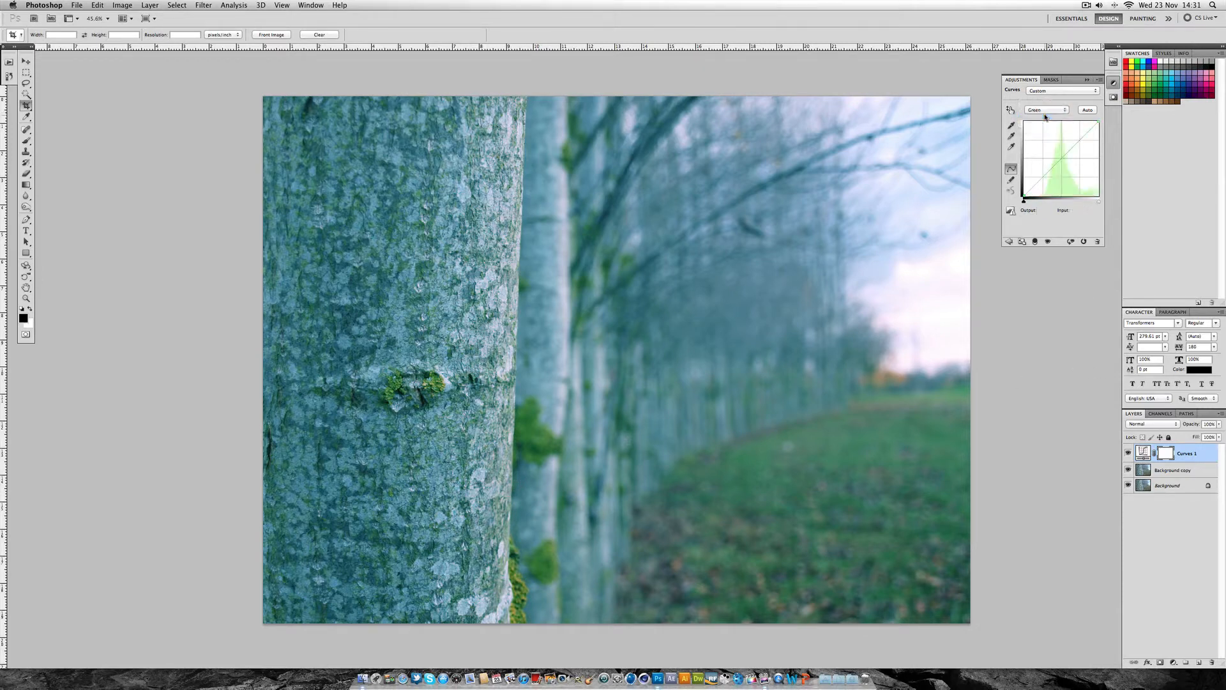
click(1042, 175)
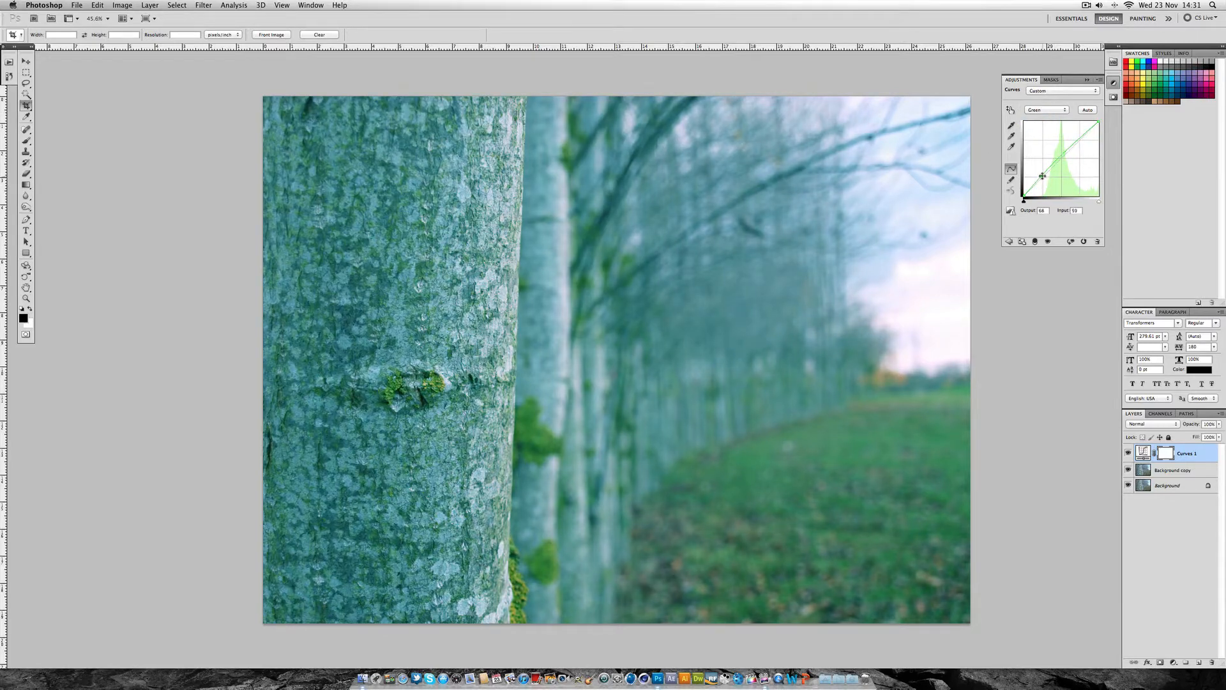
drag(1043, 176, 1077, 136)
click(1042, 177)
Raise the Blue channel's black point slightly, lower its white point to output 234, and compare the photo with and without the Curves layer
click(1057, 111)
click(1054, 117)
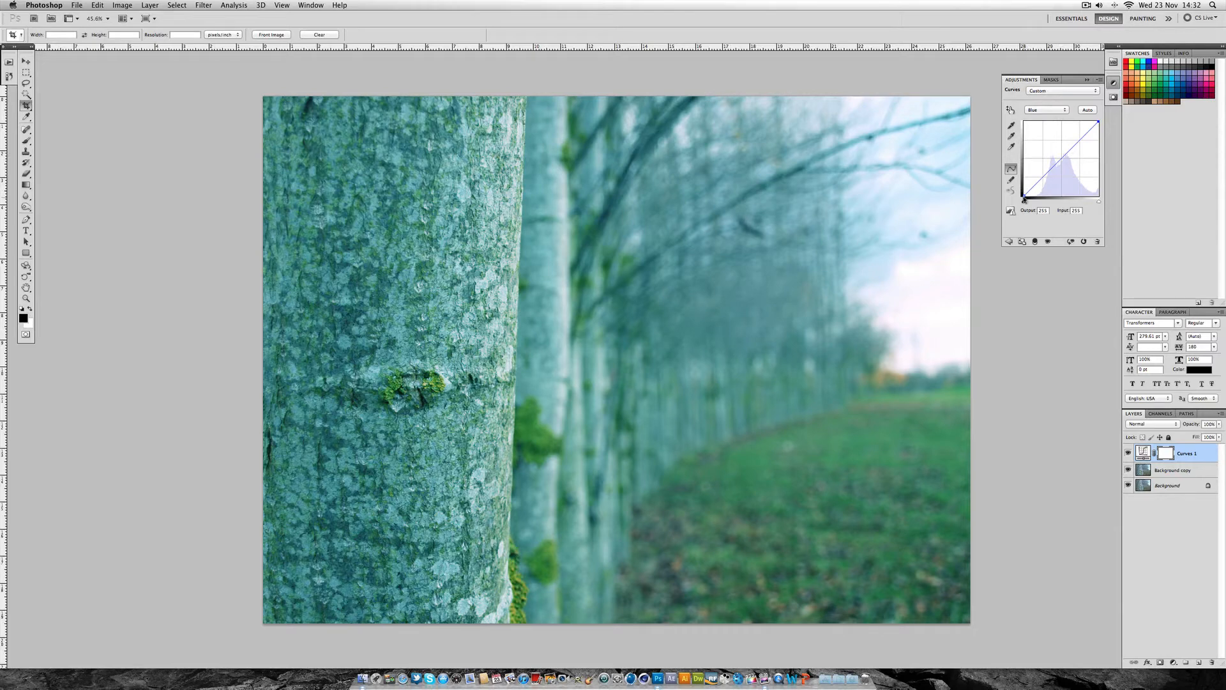
mouse_move(1024, 196)
mouse_down()
mouse_move(1024, 175)
mouse_move(1023, 190)
mouse_up()
drag(1099, 121, 1098, 128)
click(1129, 455)
click(1130, 455)
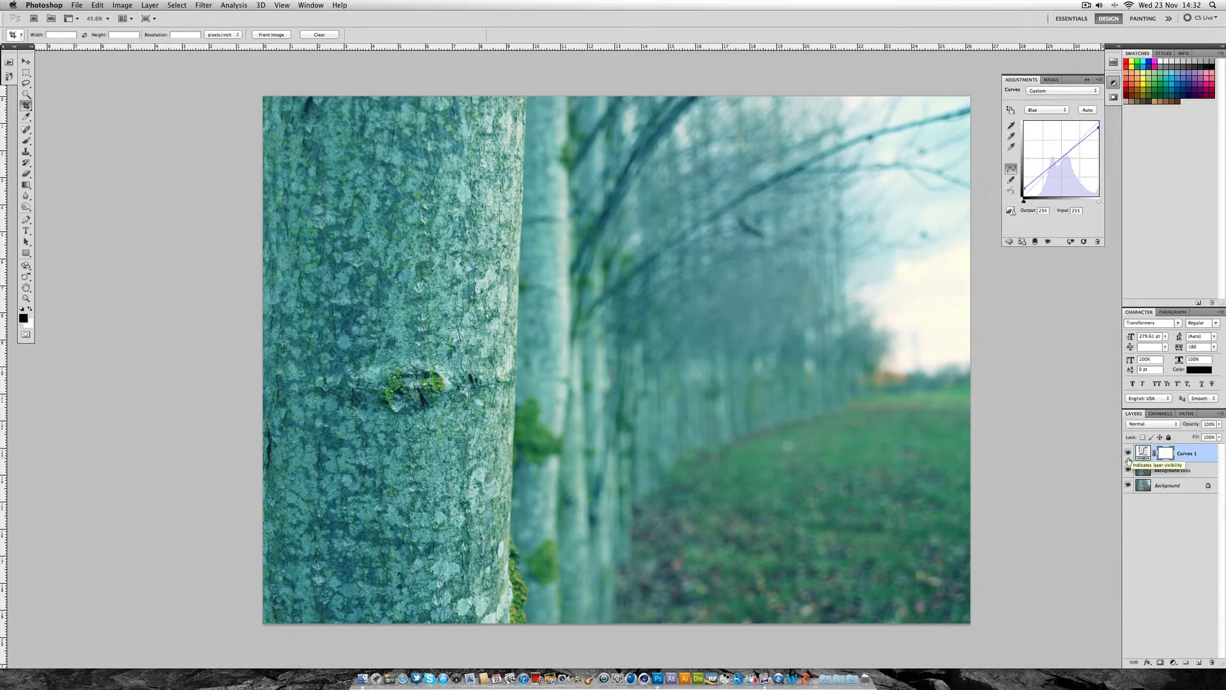
Add a Photo Filter adjustment layer that uses the orange custom color, and compare the photo with and without it
click(1173, 663)
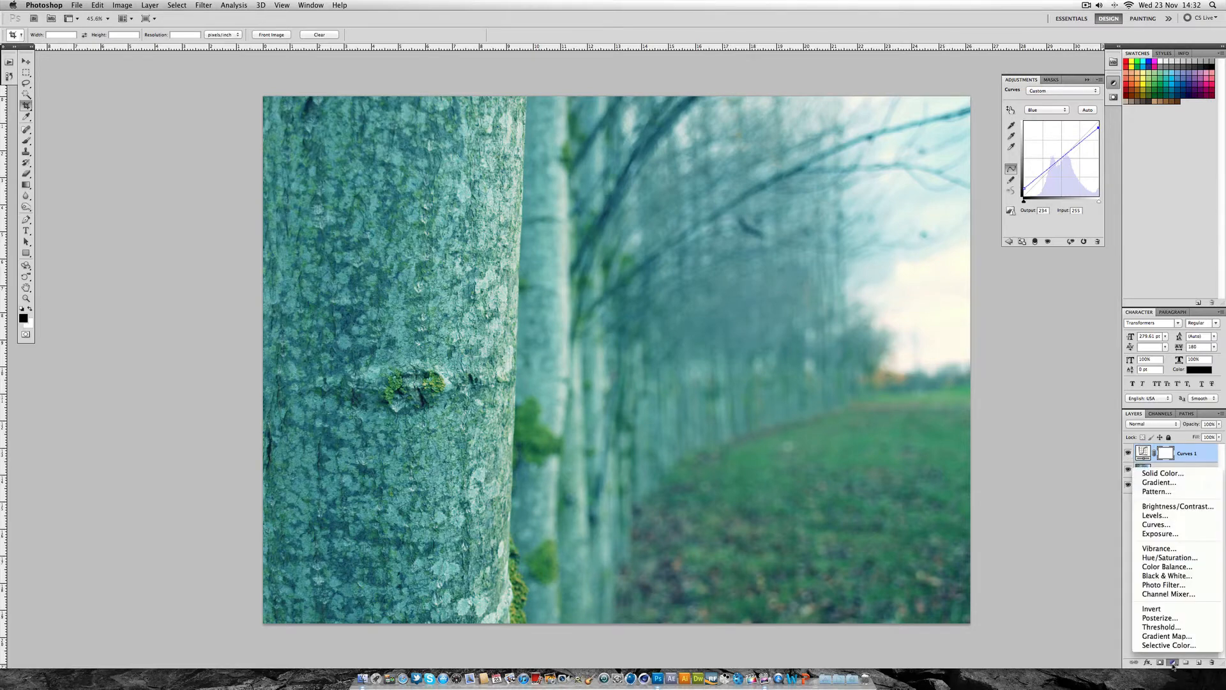
click(1163, 585)
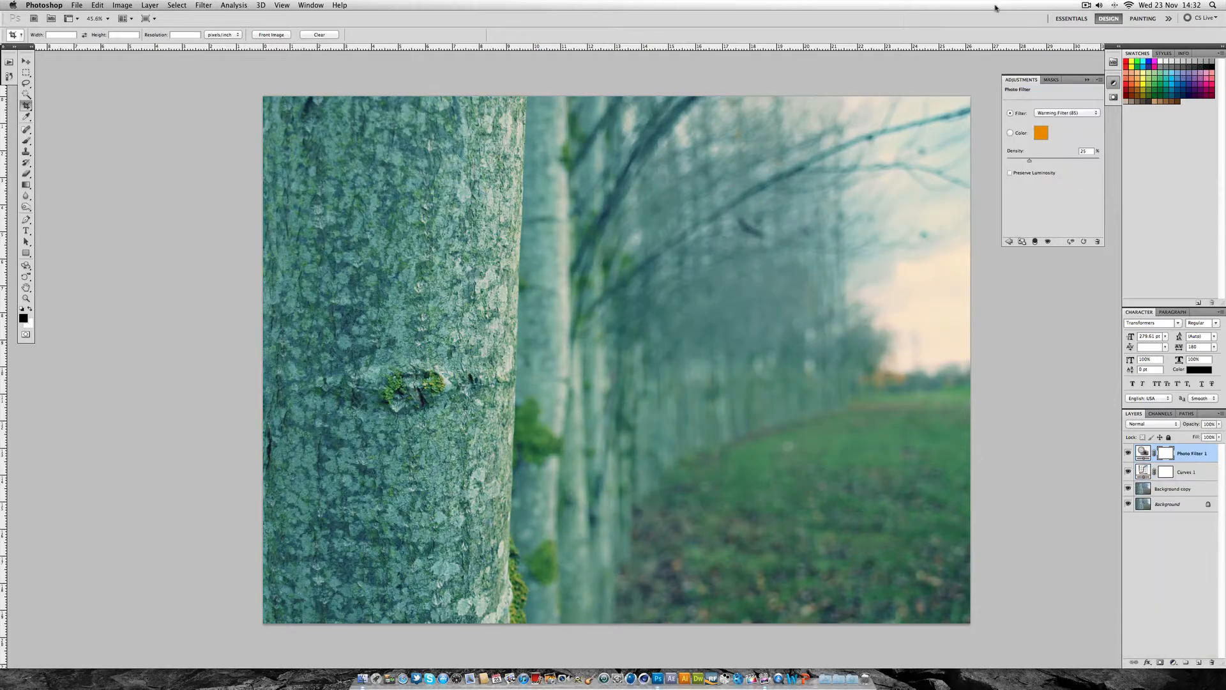
click(1010, 133)
double_click(1091, 151)
click(1128, 454)
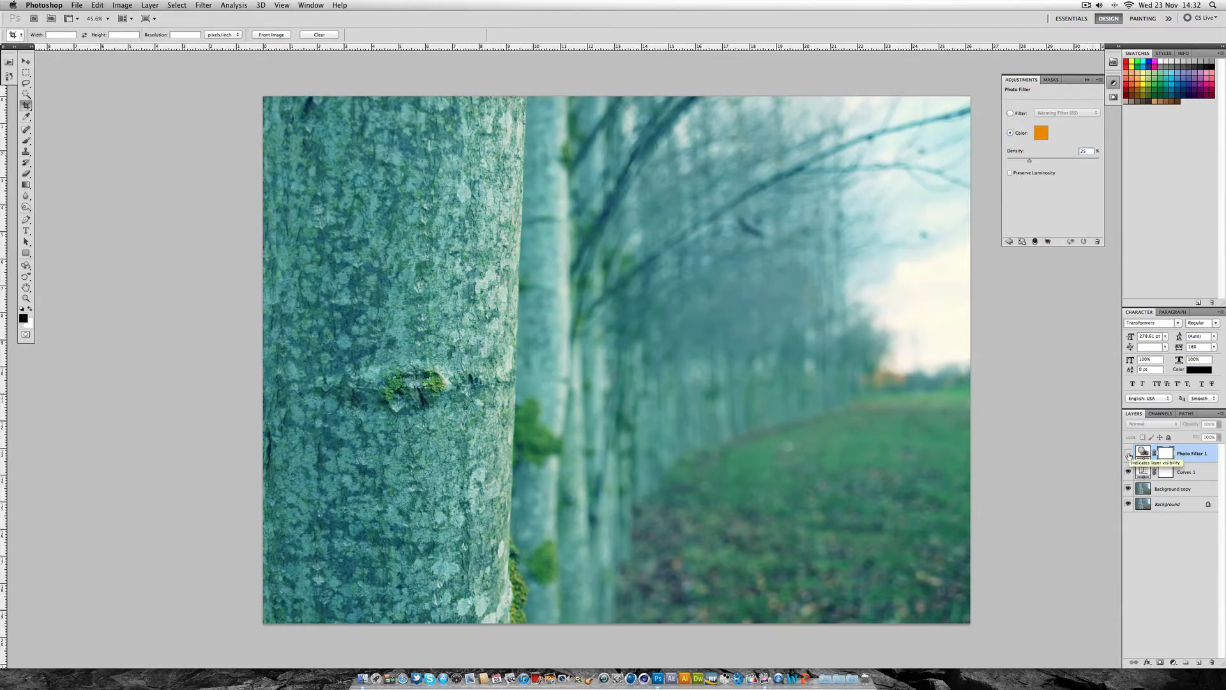
click(1128, 453)
click(1128, 453)
click(1129, 453)
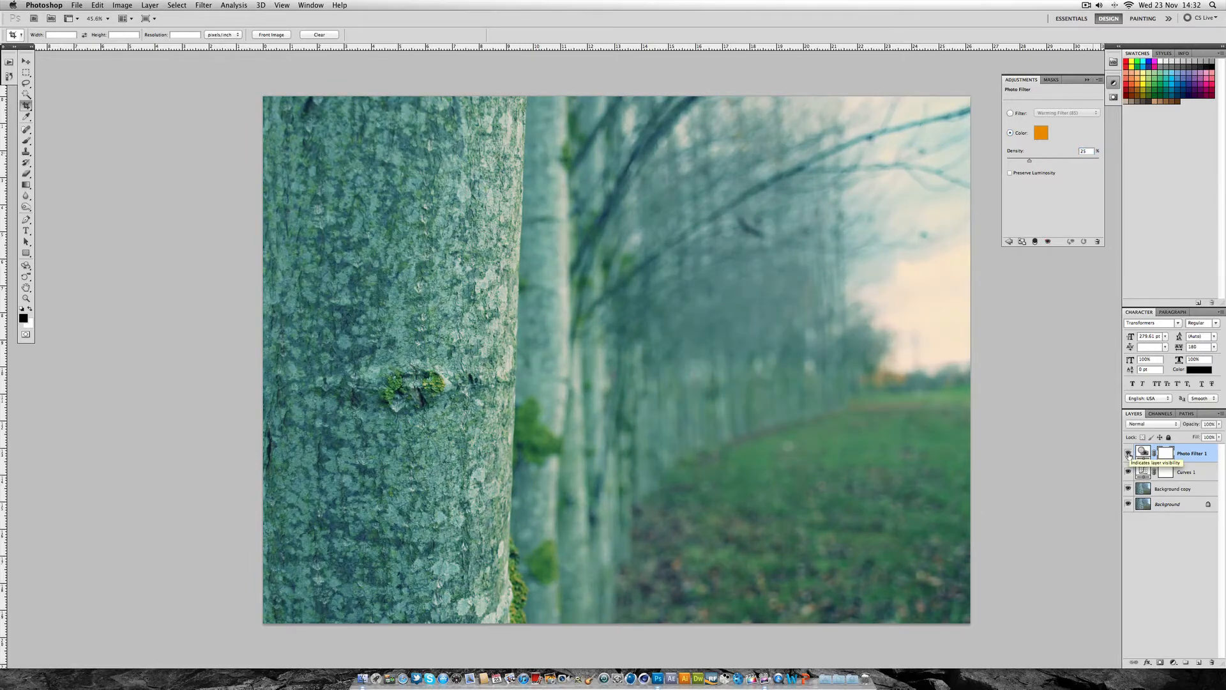
click(1128, 453)
click(1129, 454)
Add a Levels adjustment layer with the black input level raised to about 51, and reduce the layer's opacity to about 23%
click(1173, 662)
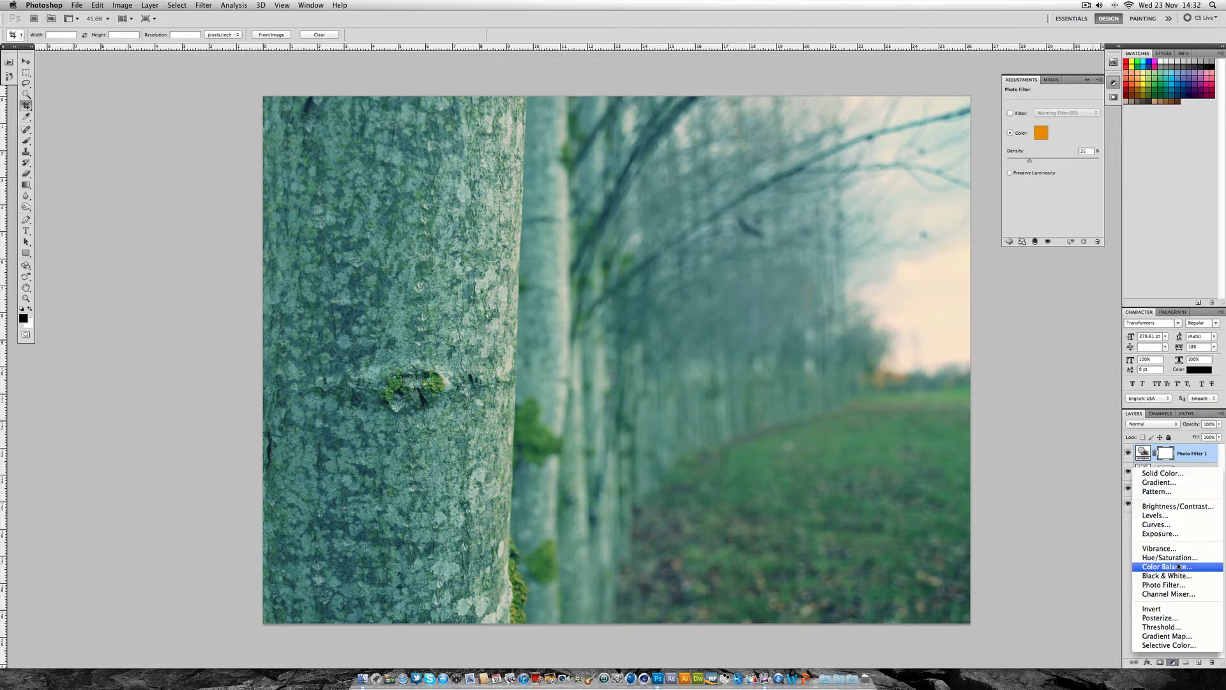
click(1155, 515)
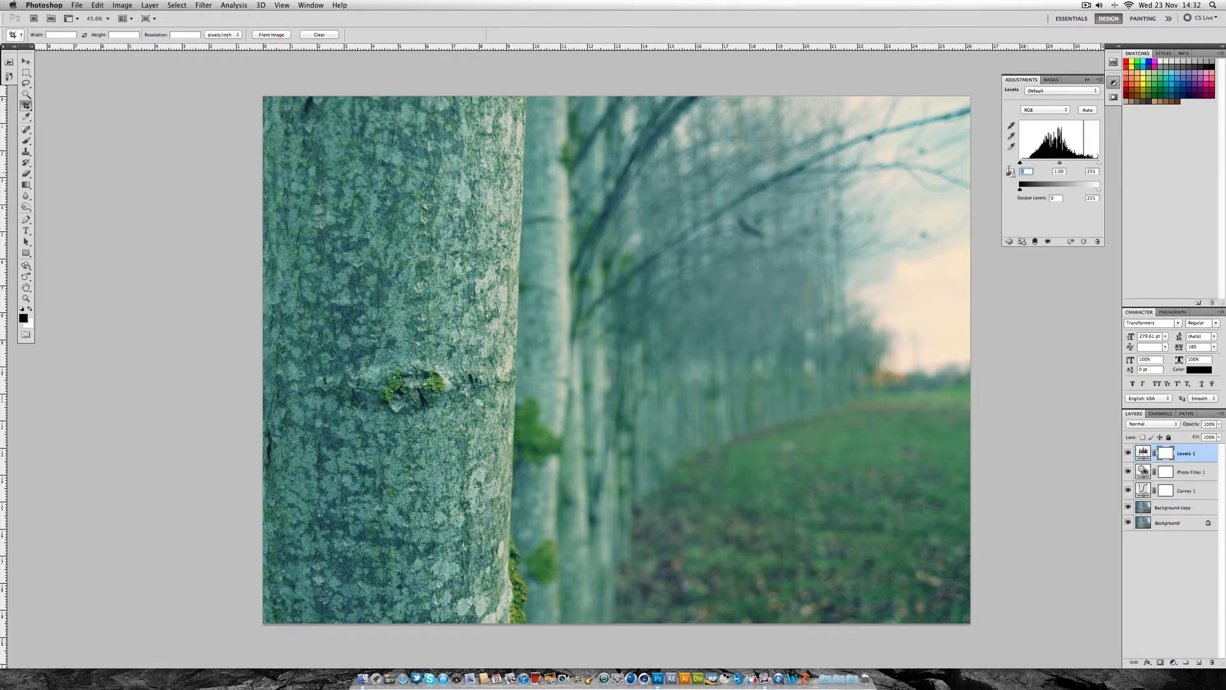
mouse_move(1020, 163)
mouse_down()
mouse_move(1064, 164)
mouse_move(1015, 168)
mouse_up()
drag(1031, 172, 1008, 169)
click(1127, 454)
click(1127, 453)
click(1127, 453)
click(1126, 453)
drag(1028, 164, 1034, 164)
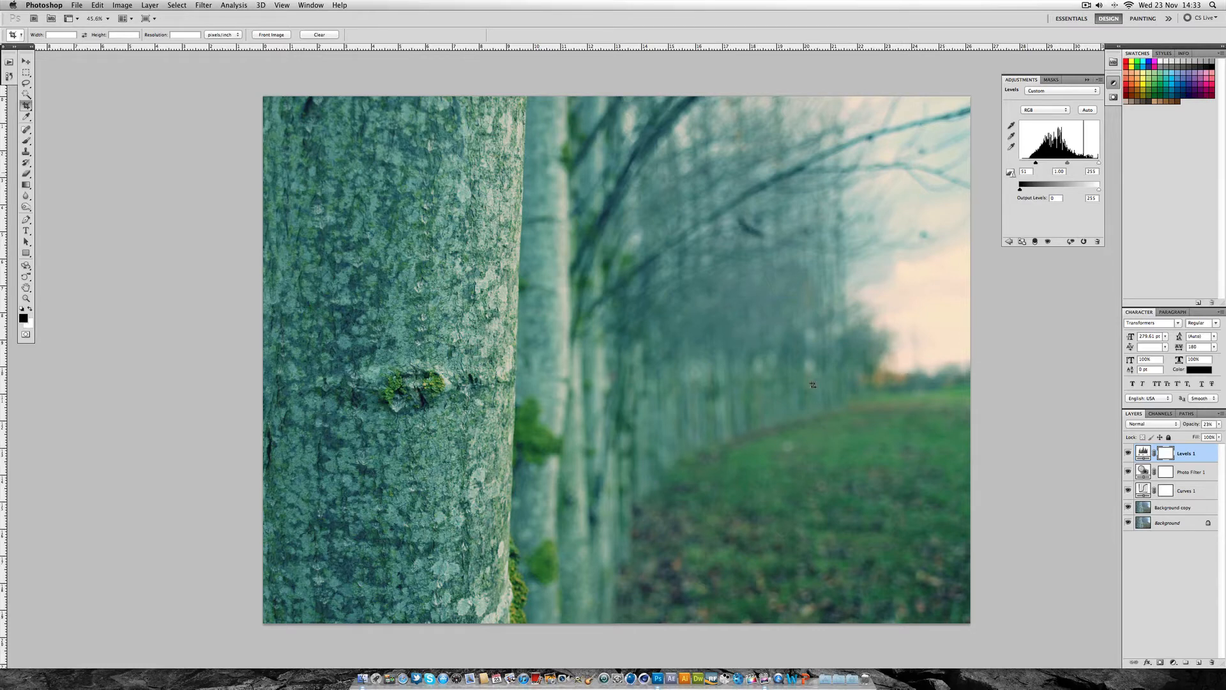
Add a Hue/Saturation adjustment layer with saturation lowered to about -8, and compare the photo with and without it
click(1173, 662)
click(1164, 558)
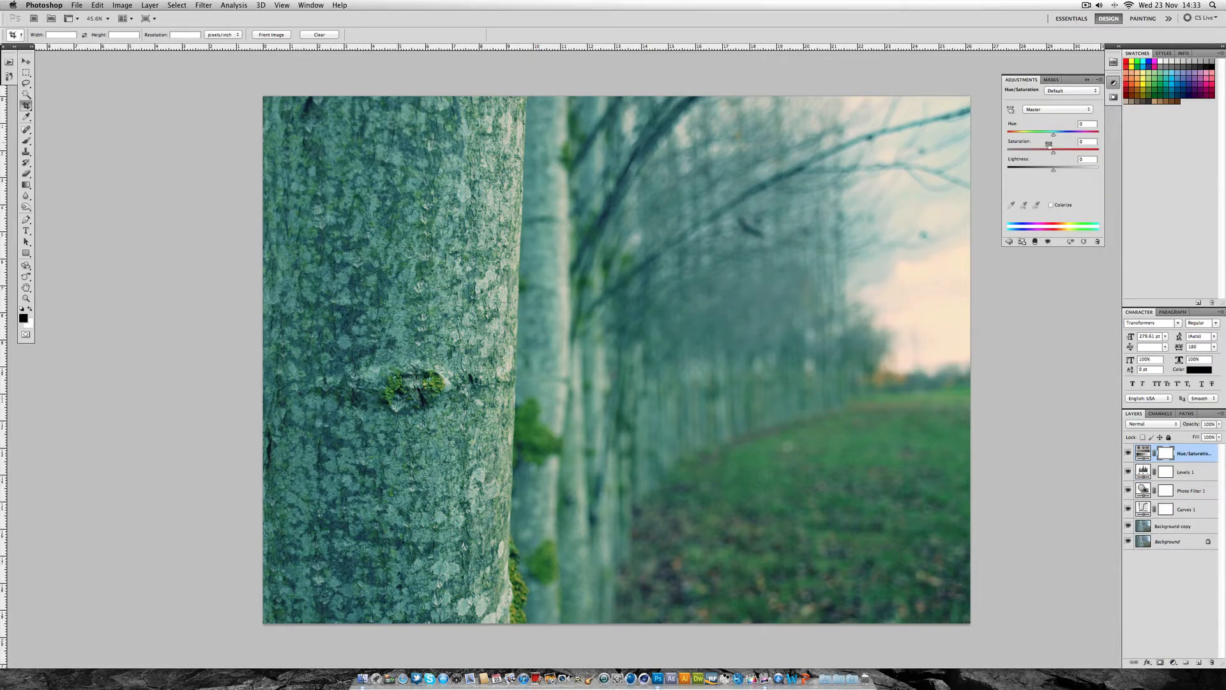
drag(1053, 152, 1050, 154)
click(1128, 454)
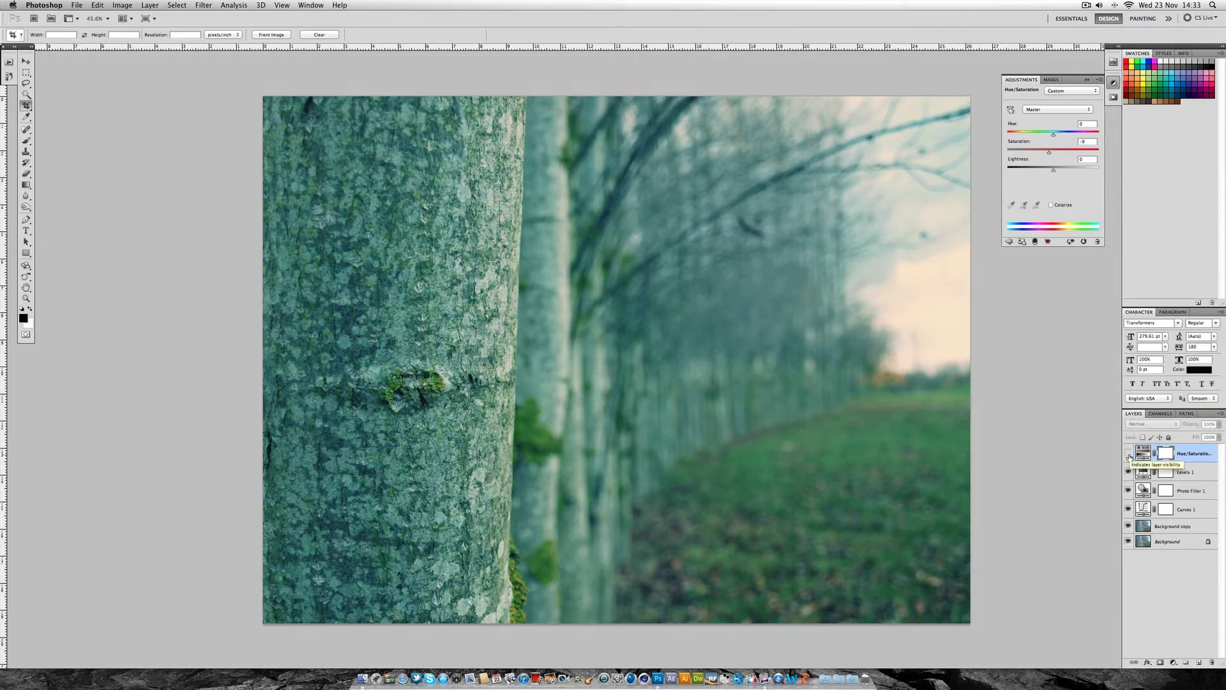
click(1128, 456)
click(1129, 456)
click(1129, 456)
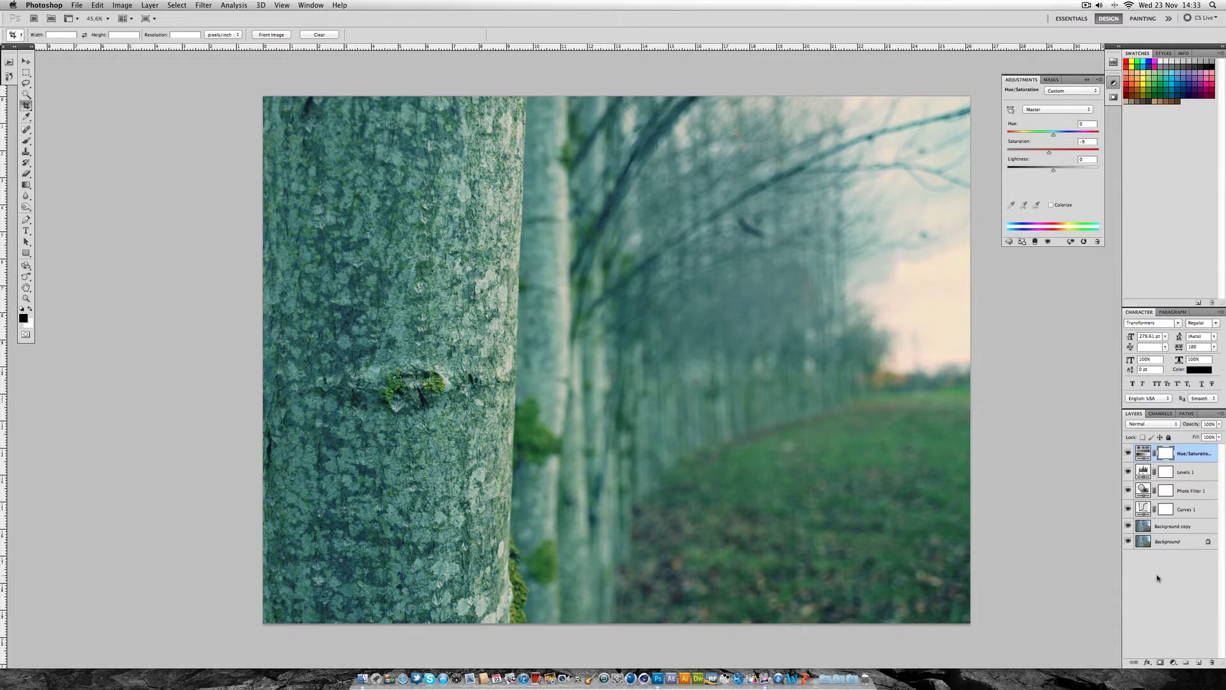
Create a new empty layer named vin above the Hue/Saturation adjustment layer
key(super+shift+n)
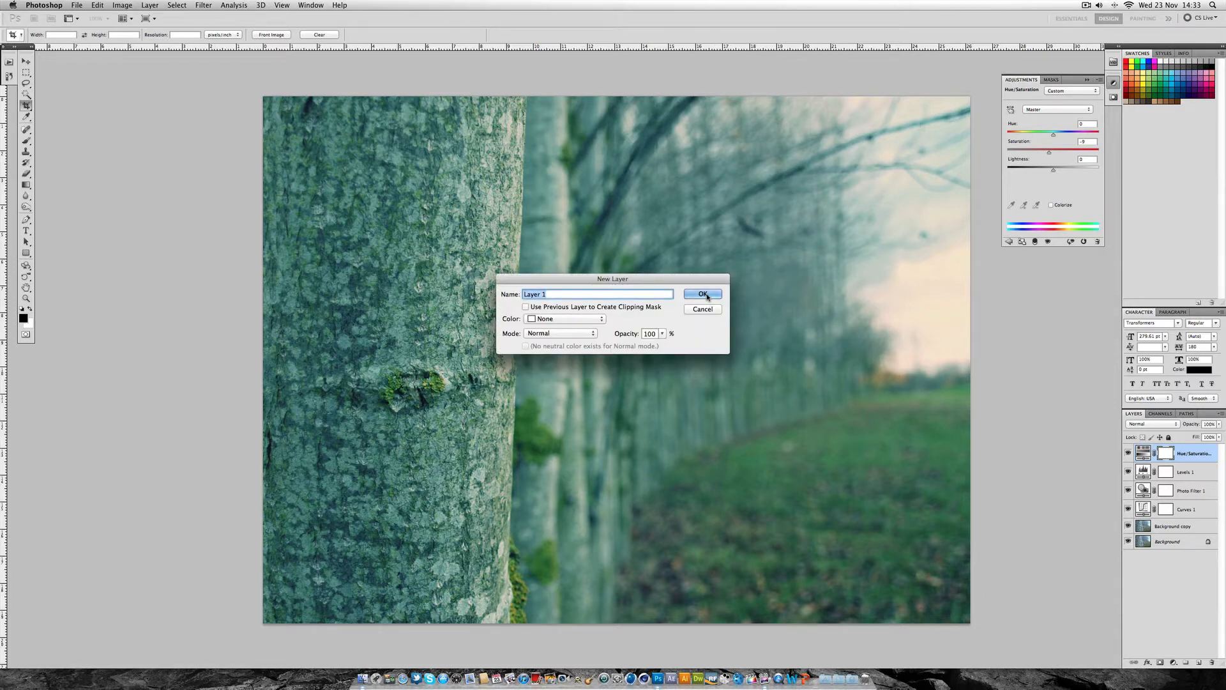
text(vin)
click(701, 292)
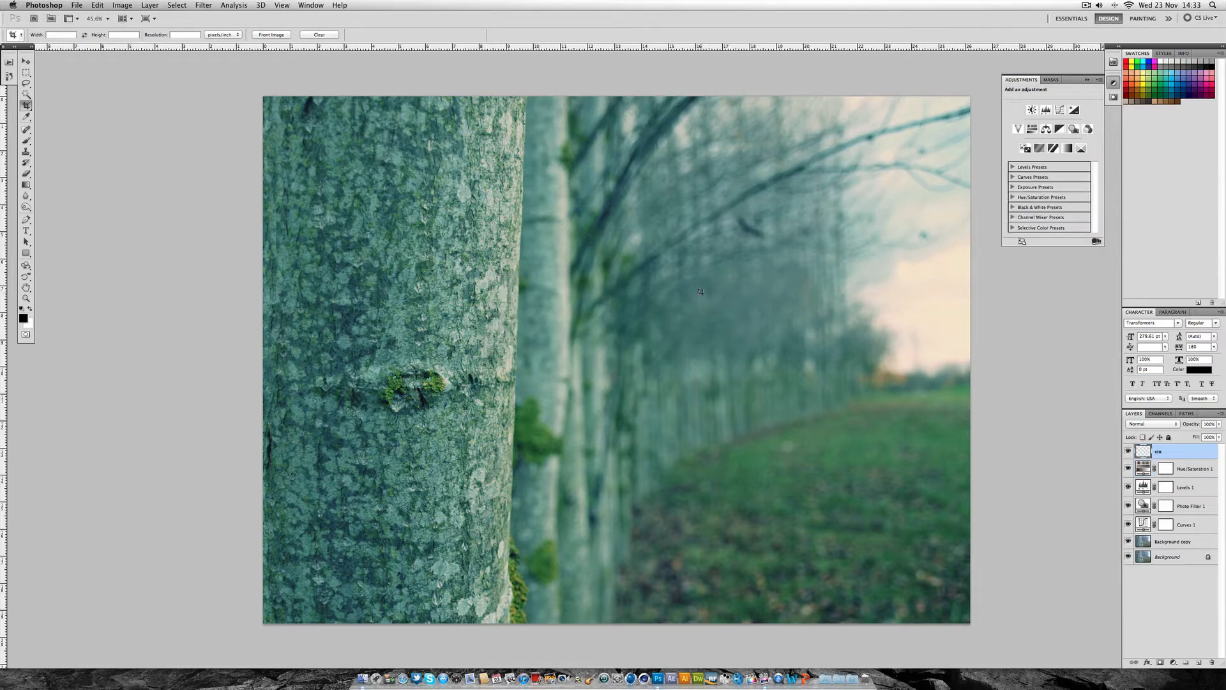
Set up a radial gradient from the Foreground to Transparent preset, swapping its opacity stops to 0% at the start and 100% at the end
click(27, 185)
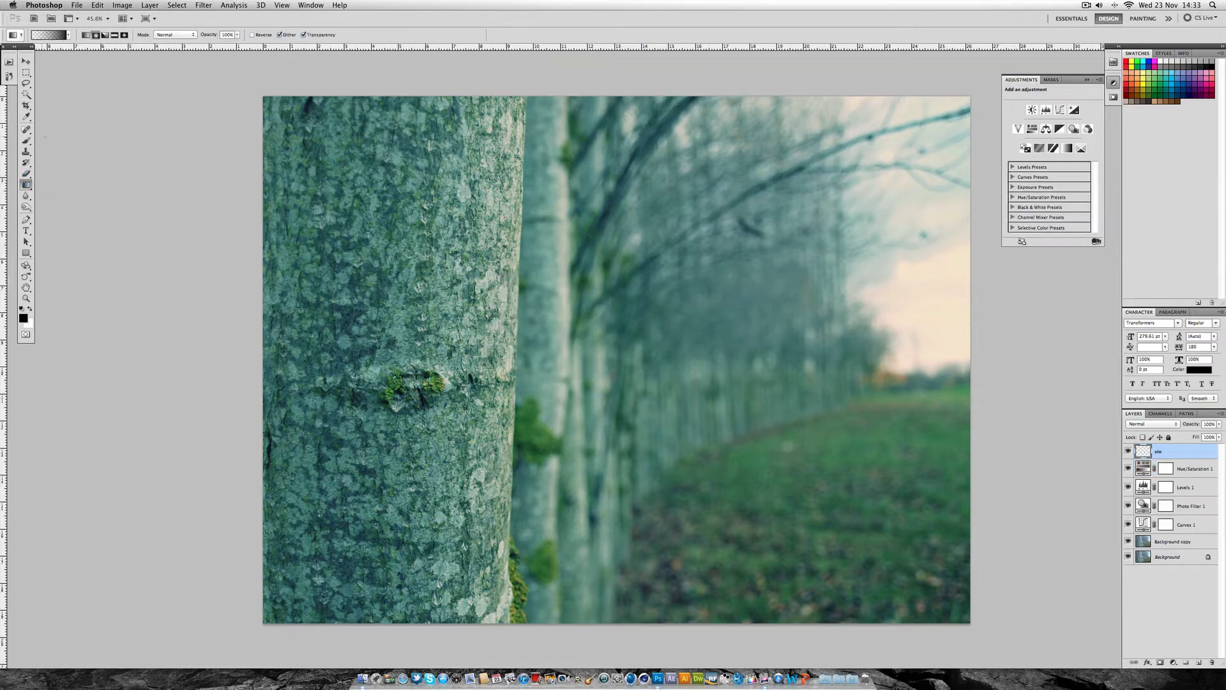
click(85, 35)
click(96, 36)
click(55, 36)
click(523, 231)
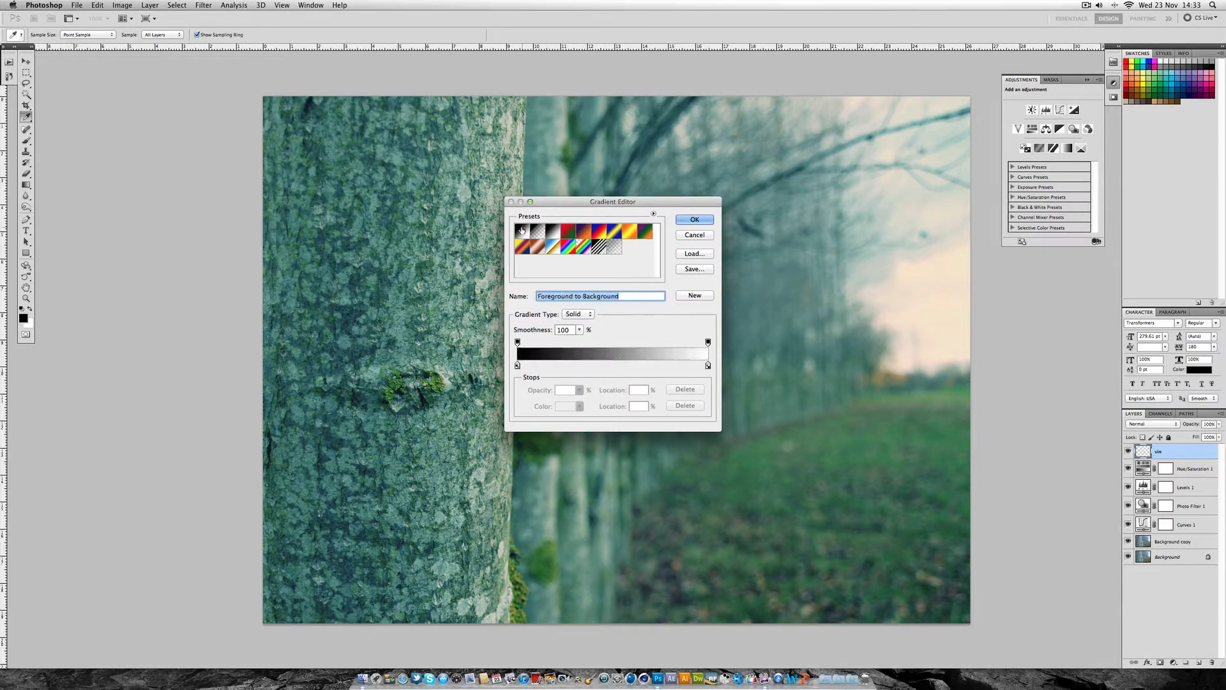
click(538, 232)
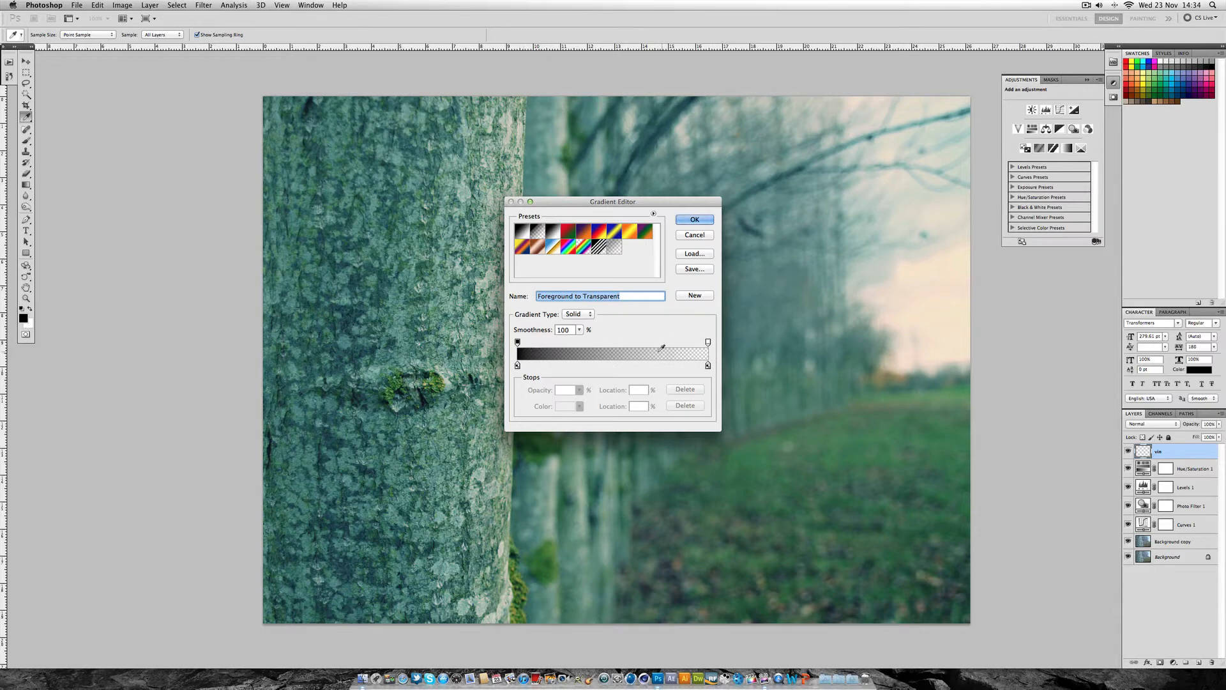
drag(517, 343, 616, 344)
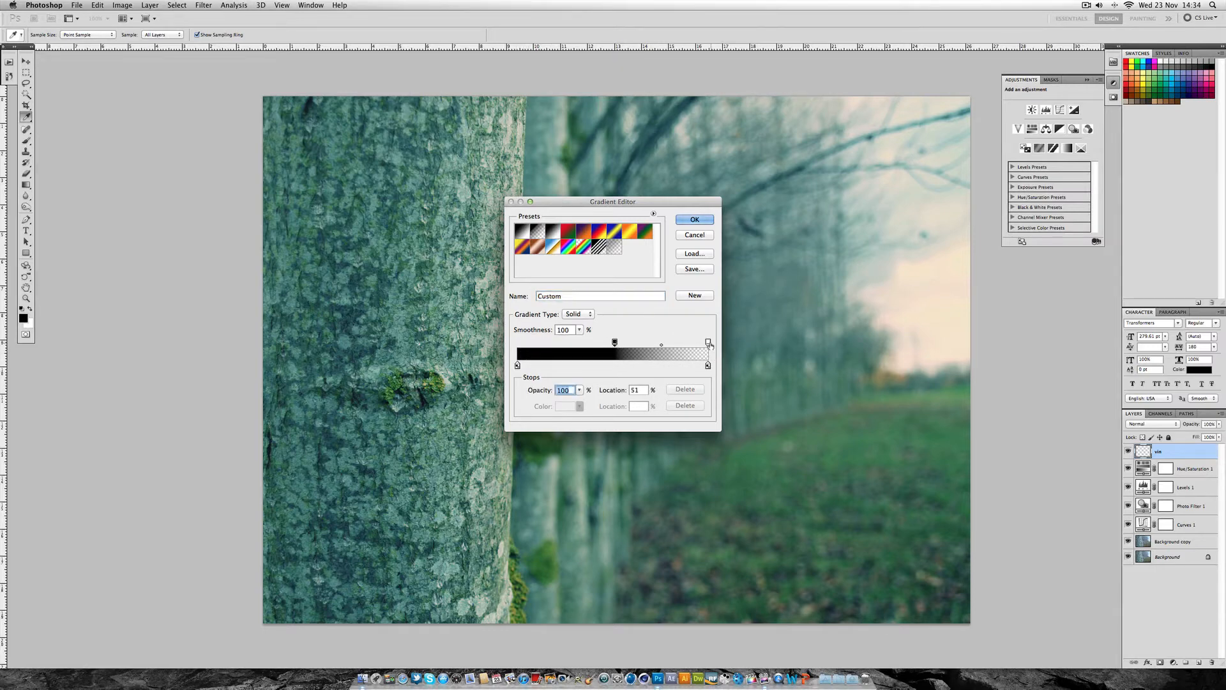
drag(702, 343, 504, 343)
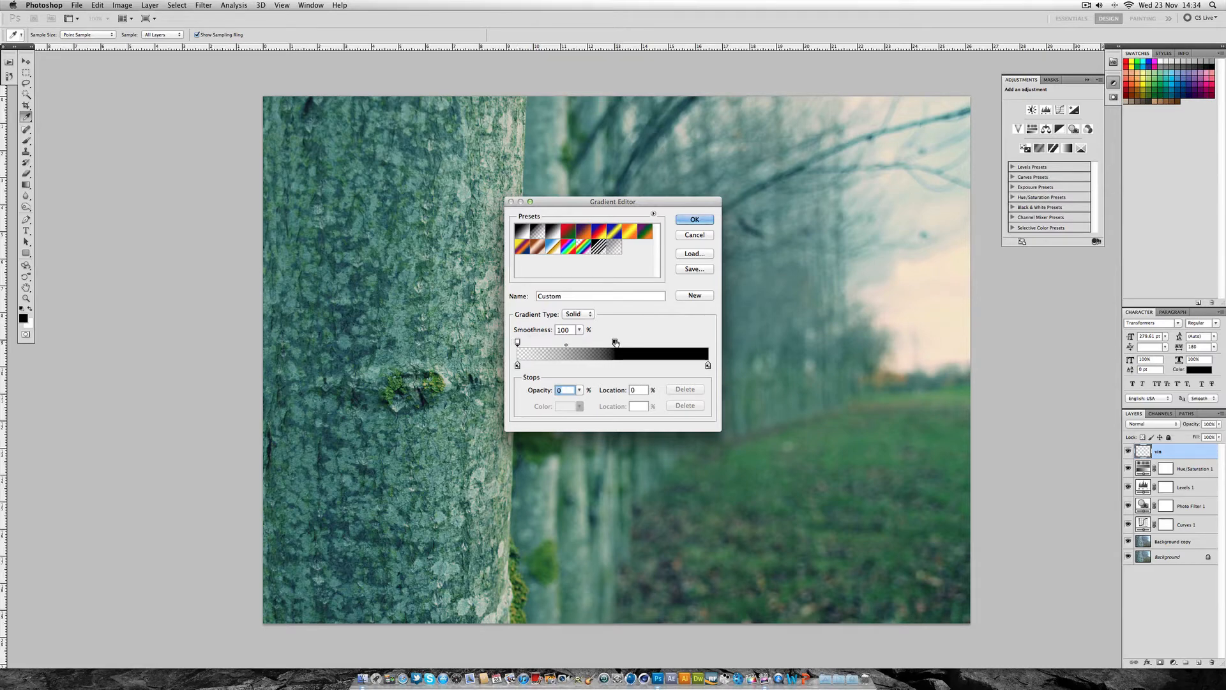
drag(614, 343, 708, 343)
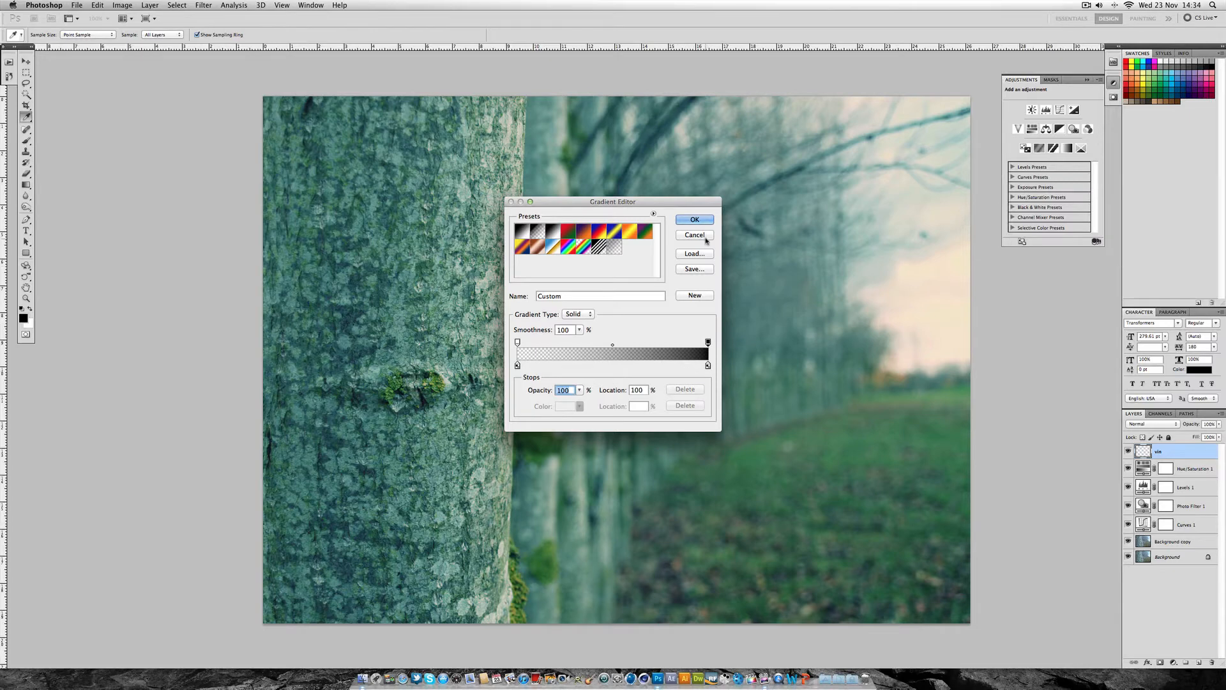
click(695, 220)
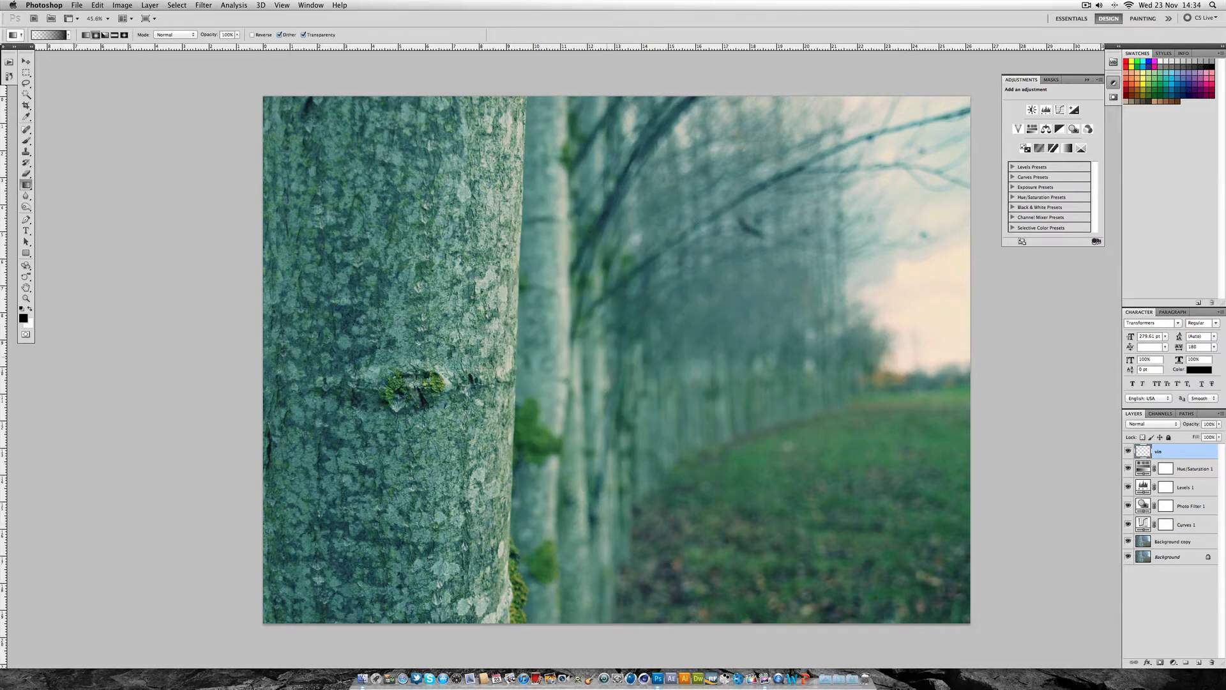
Draw the radial gradient from near the photo's centre past its right edge to darken the borders, and compare the vignette on and off
scroll(601, 354, down, 3)
scroll(600, 354, up, 3)
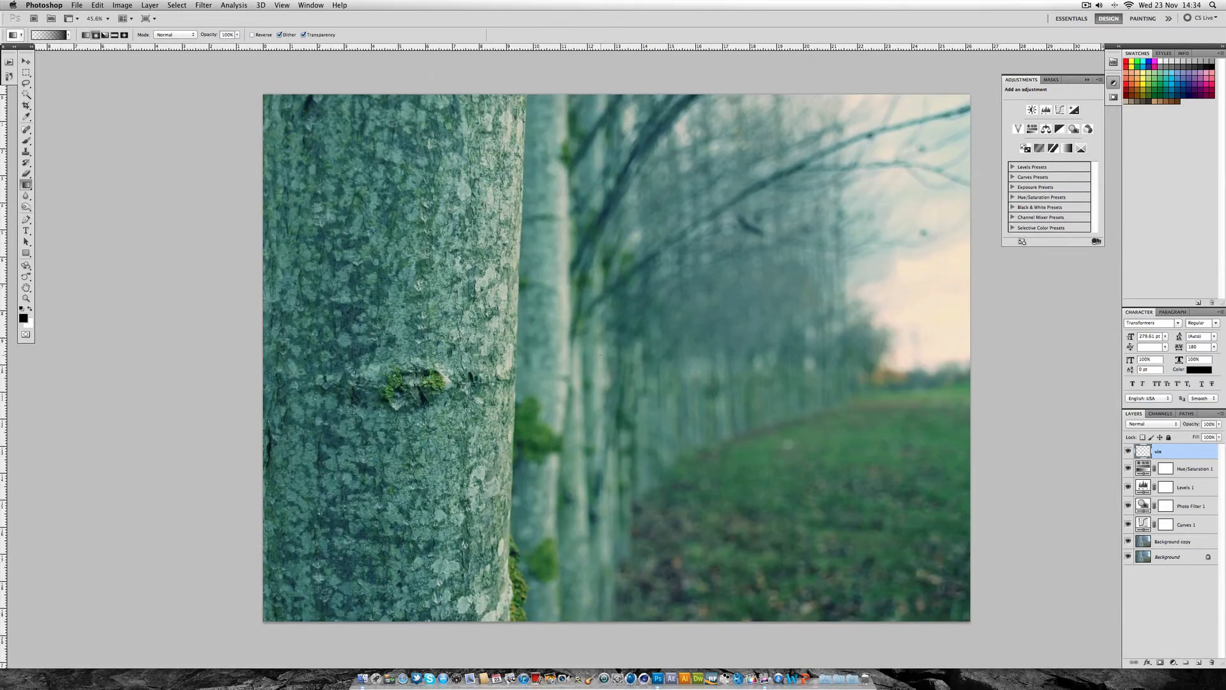
scroll(600, 354, down, 1)
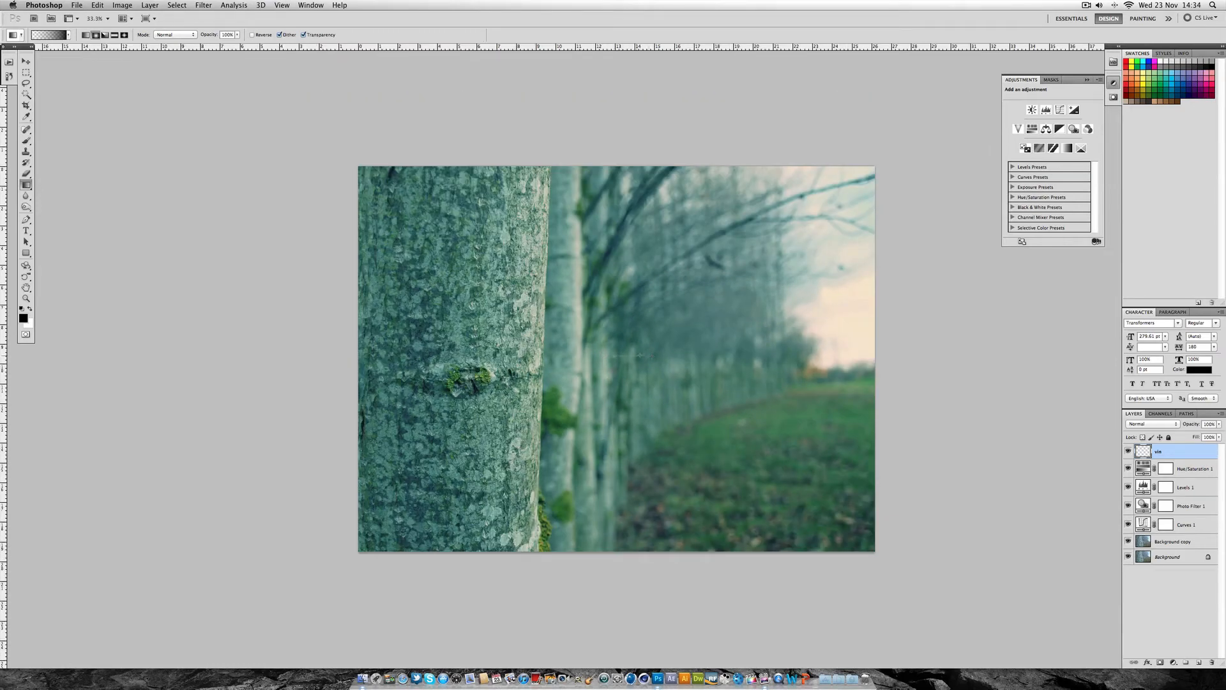
drag(642, 355, 989, 355)
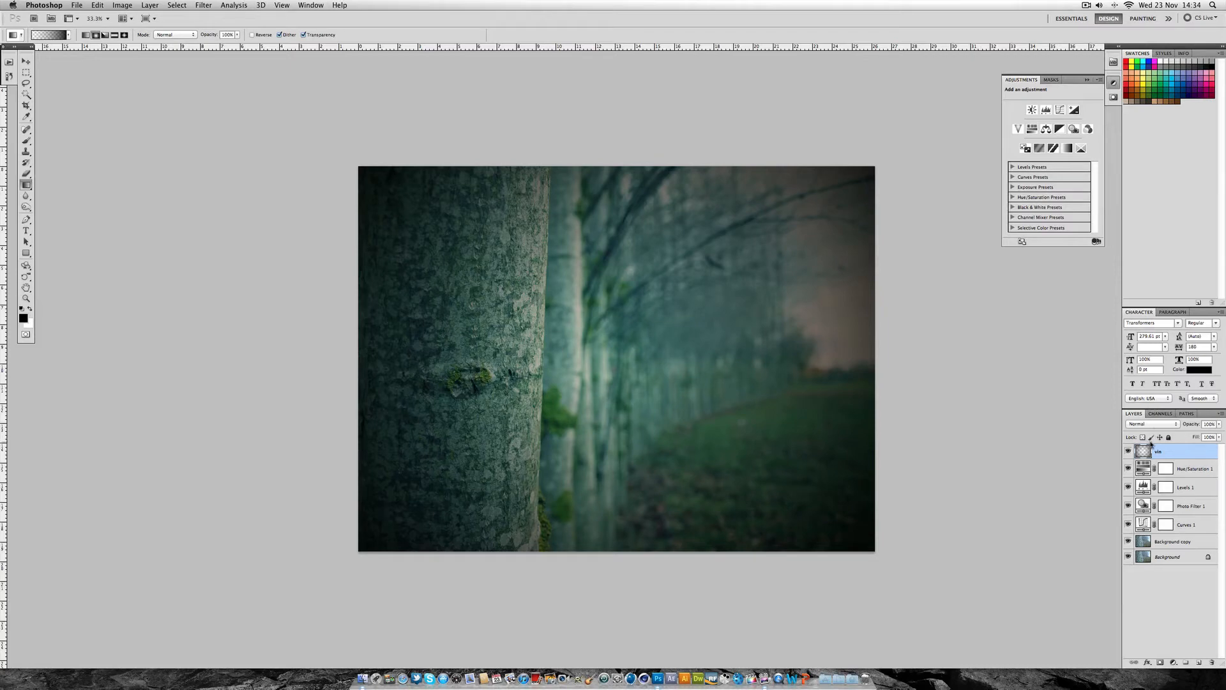
click(1129, 452)
click(1128, 452)
click(1129, 451)
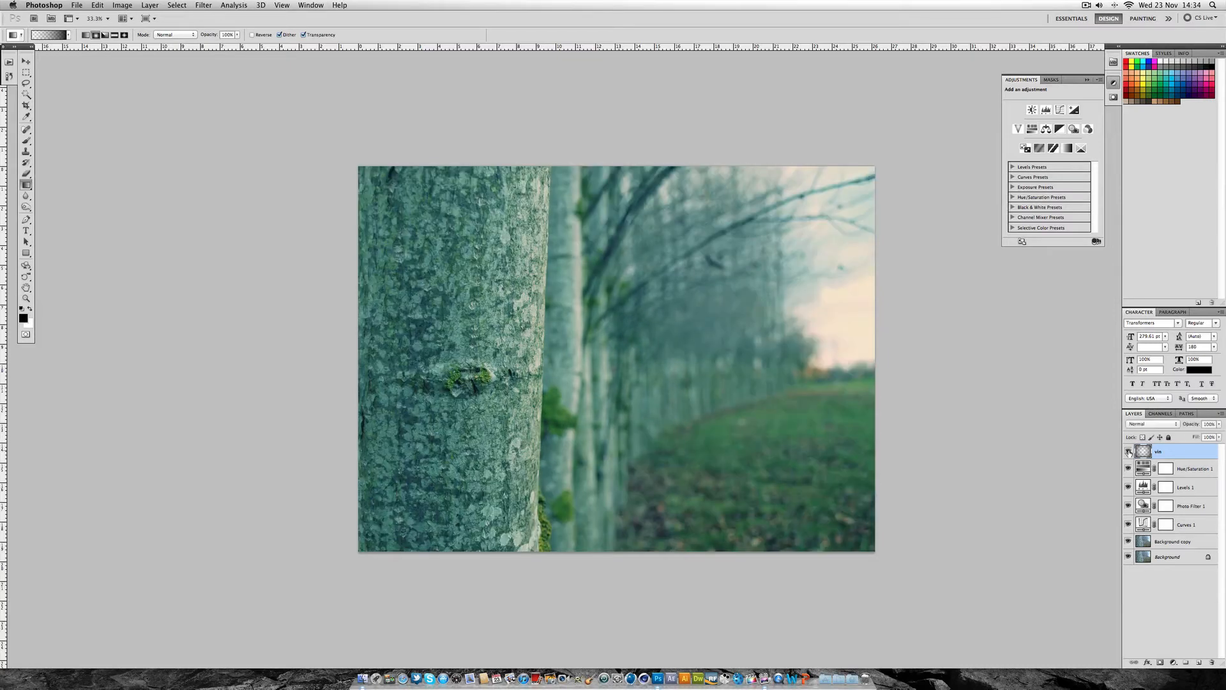
click(1128, 452)
Reduce the vin layer's opacity to 41%, checking the photo with and without the vignette
scroll(1156, 450, right, 2)
click(1217, 424)
drag(1211, 431, 1192, 436)
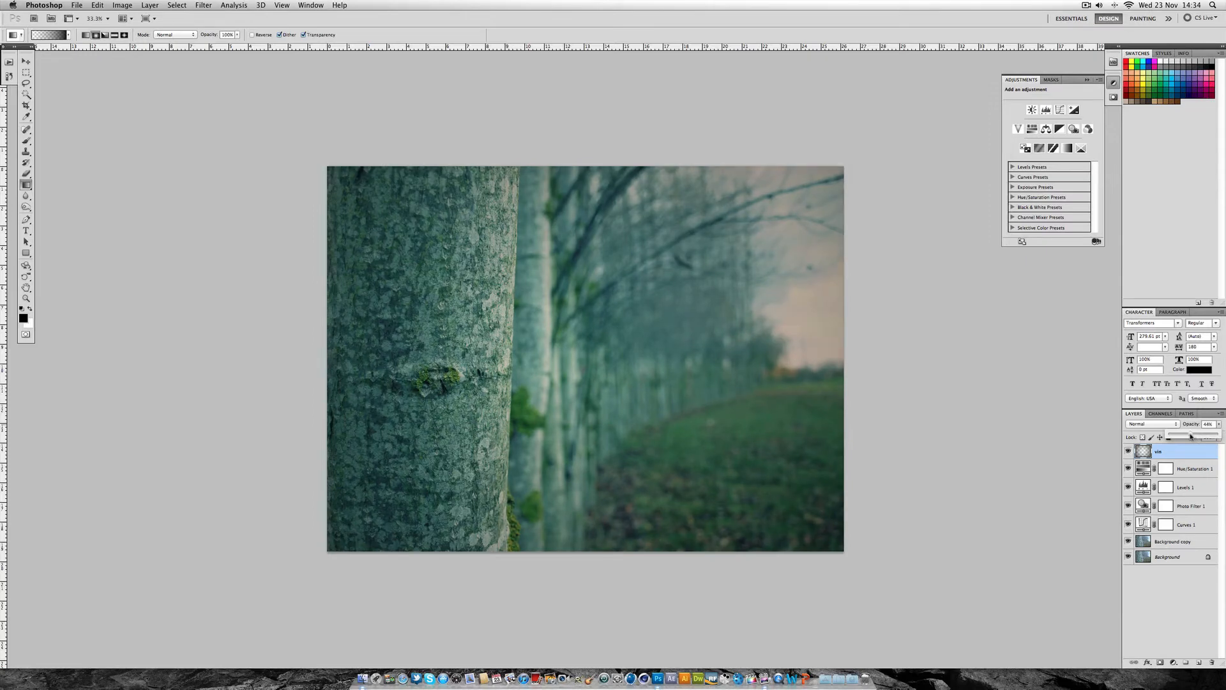
click(1128, 452)
click(1128, 452)
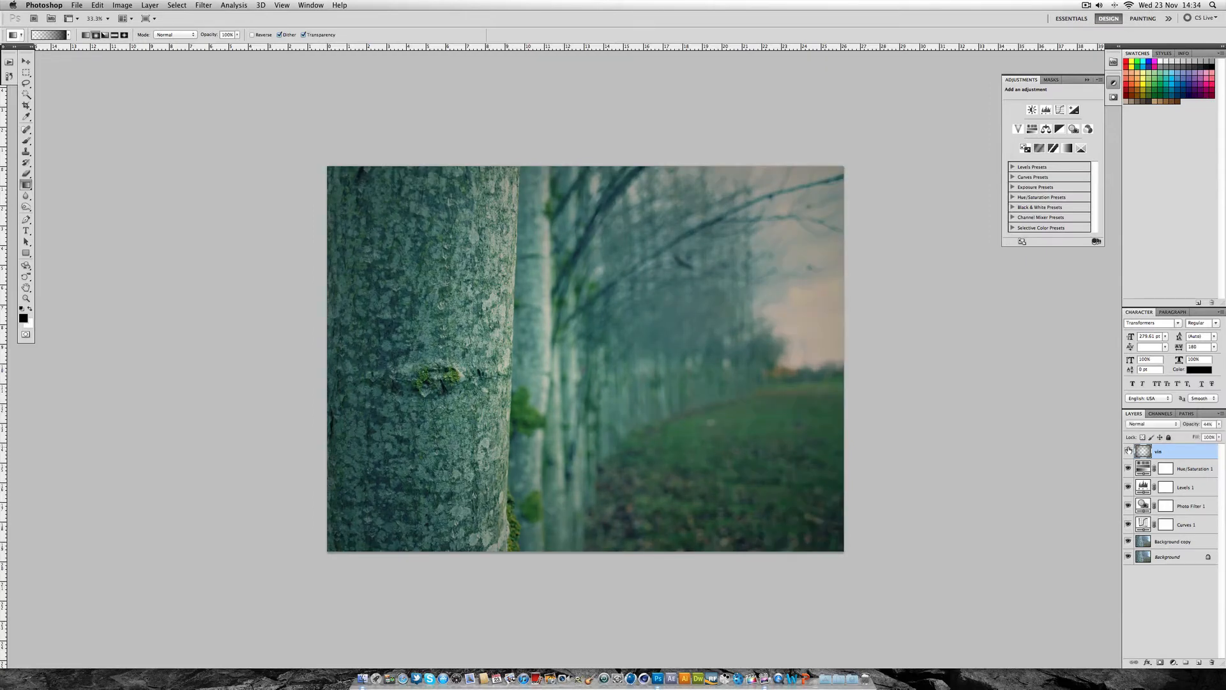
click(1128, 451)
click(1128, 452)
key(super+plus)
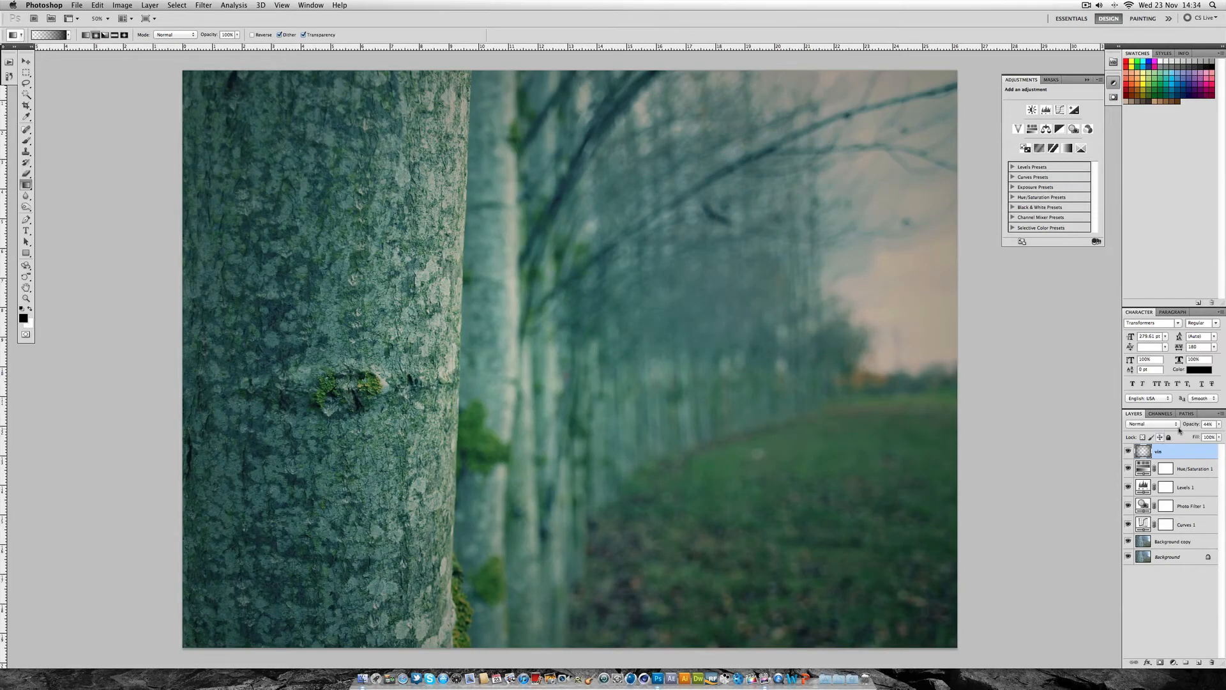
click(1215, 425)
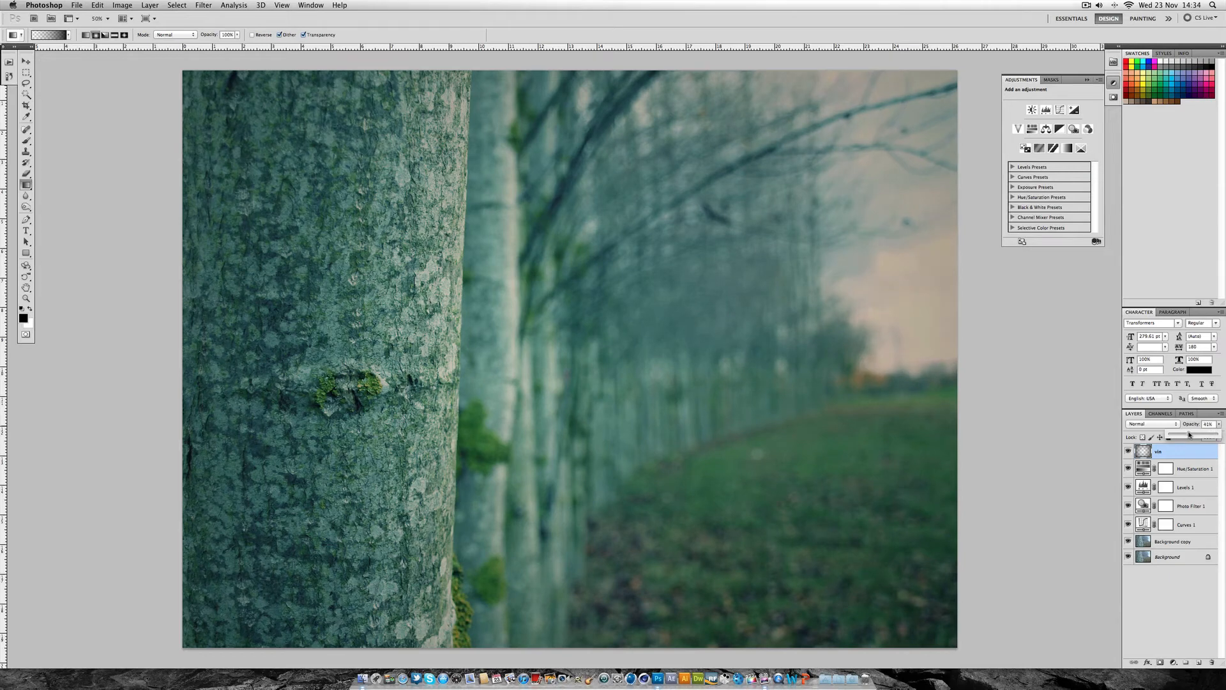
click(1129, 452)
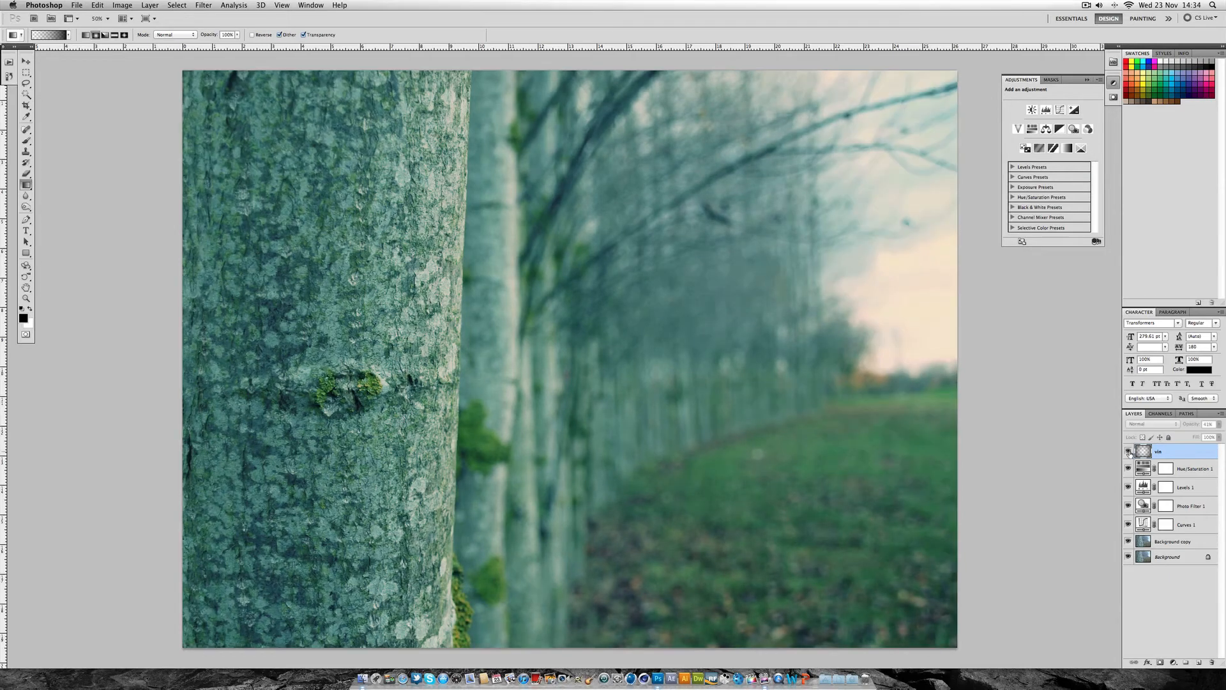
click(1129, 452)
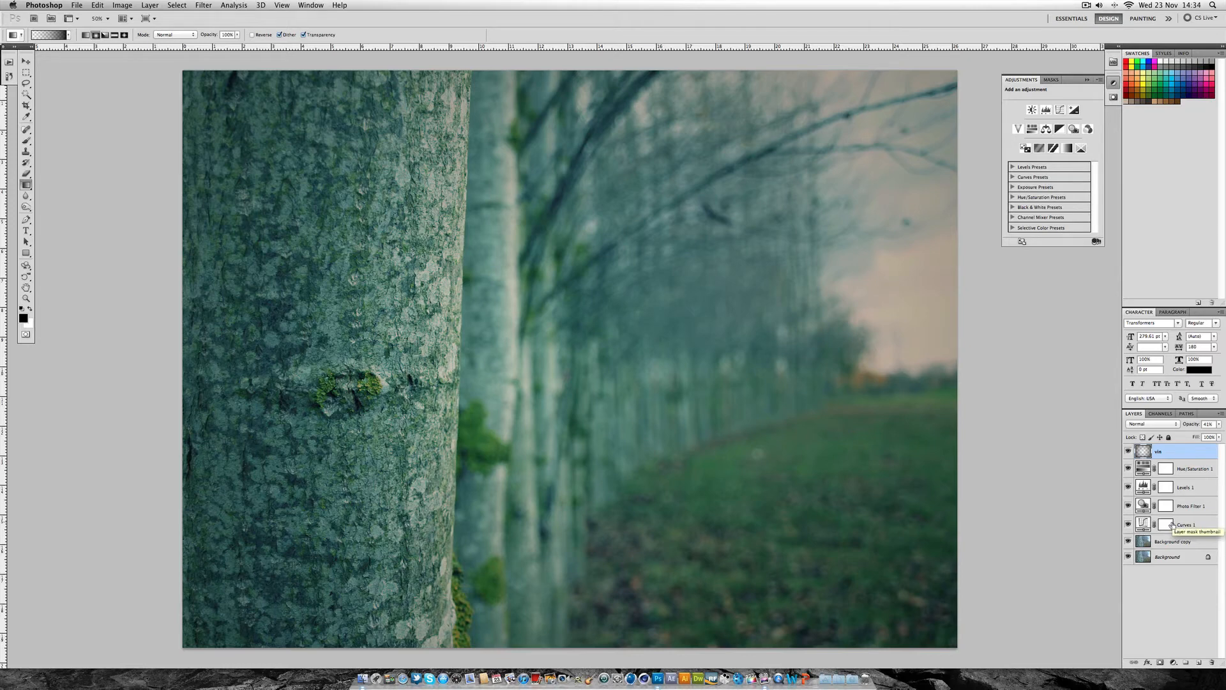
Stamp all visible layers into a new top layer, and compare the edited photo with the original by toggling layer visibility
key(super+alt+shift+e)
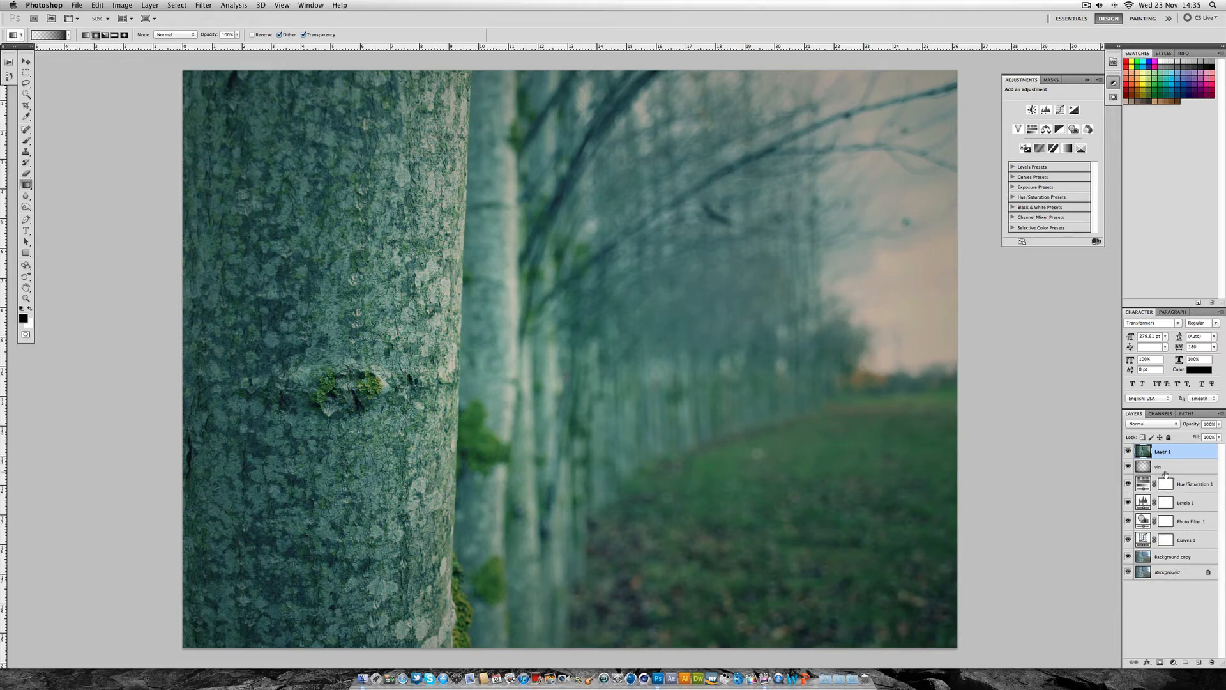
drag(1129, 466, 1128, 502)
drag(1127, 572, 1136, 522)
click(1127, 452)
drag(1127, 572, 1129, 495)
Rename the stamped top layer as sharpen
double_click(1166, 451)
text(sh)
text(arpen)
key(Return)
Outline the large foreground trunk with a Pen path, make it a 0-pixel-feather selection, clear that area from the sharpen layer and deselect
click(26, 219)
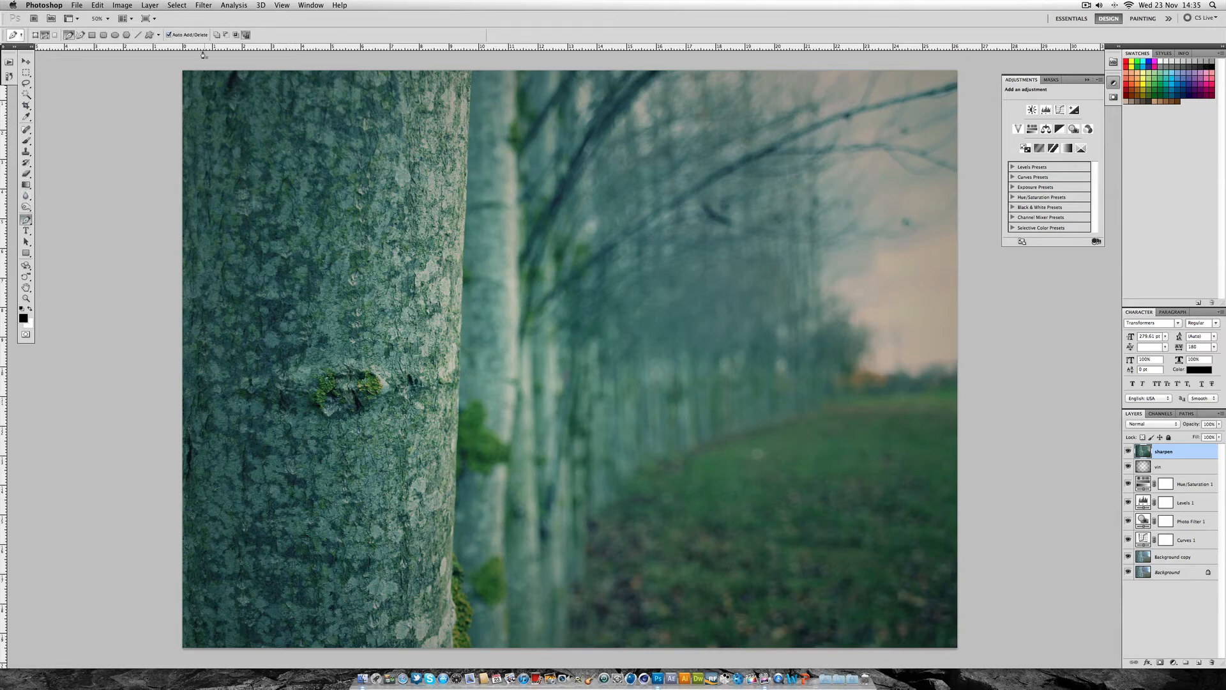
click(473, 59)
click(152, 63)
right_click(334, 263)
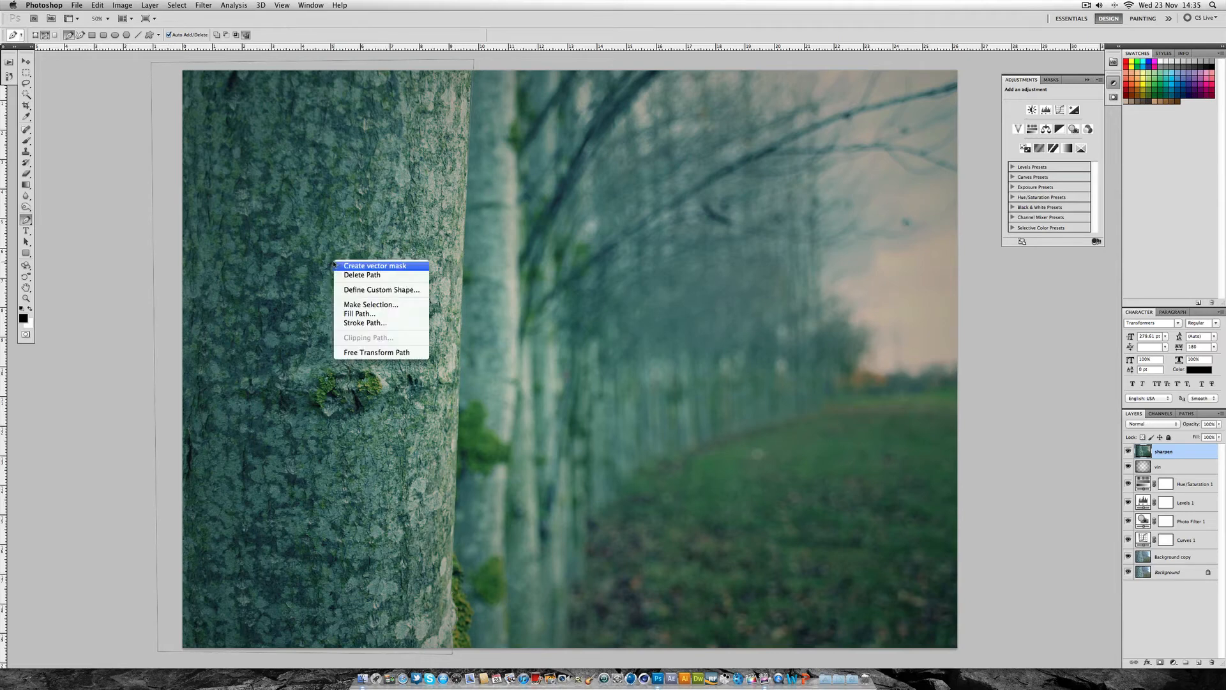
click(362, 305)
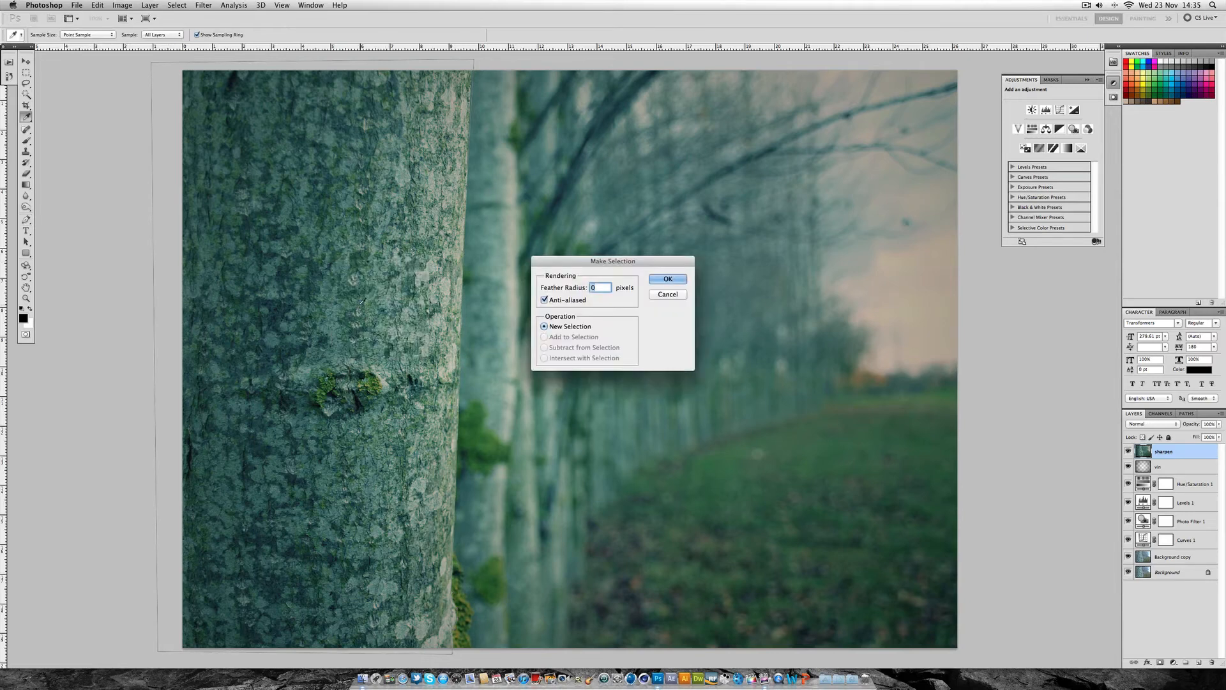
click(675, 279)
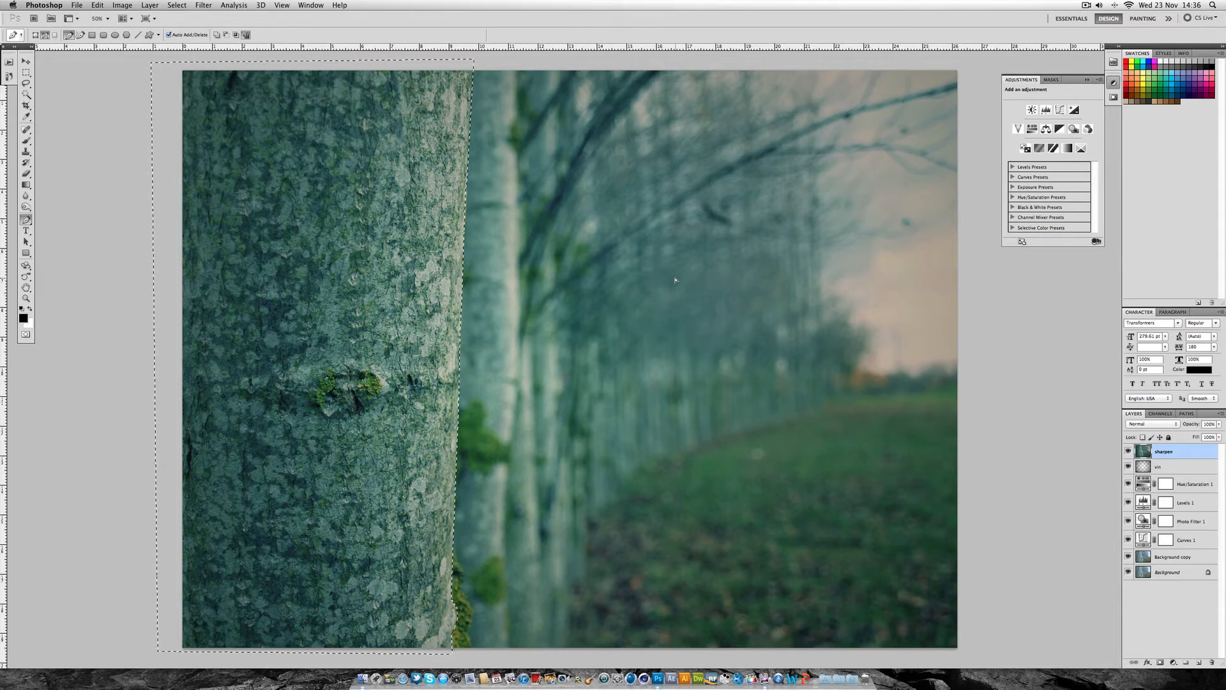
key(super+d)
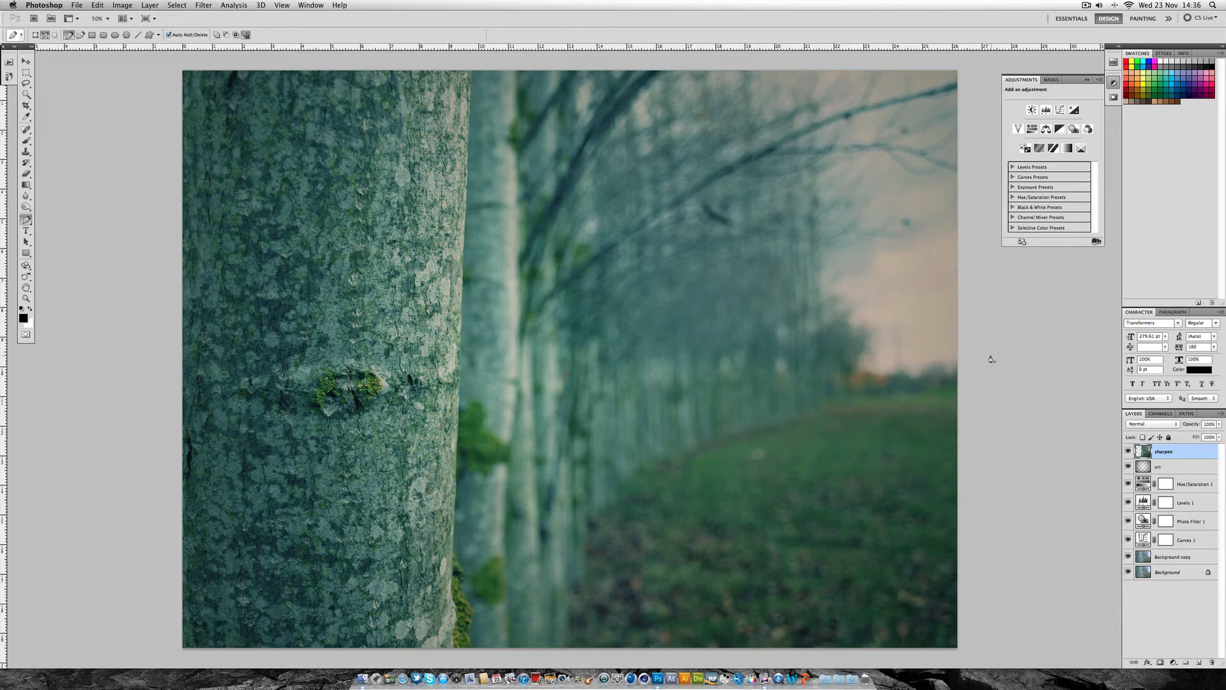
Paste the cut-out trunk onto a new layer and move it back over its original position in the photo
key(super+shift+n)
key(Return)
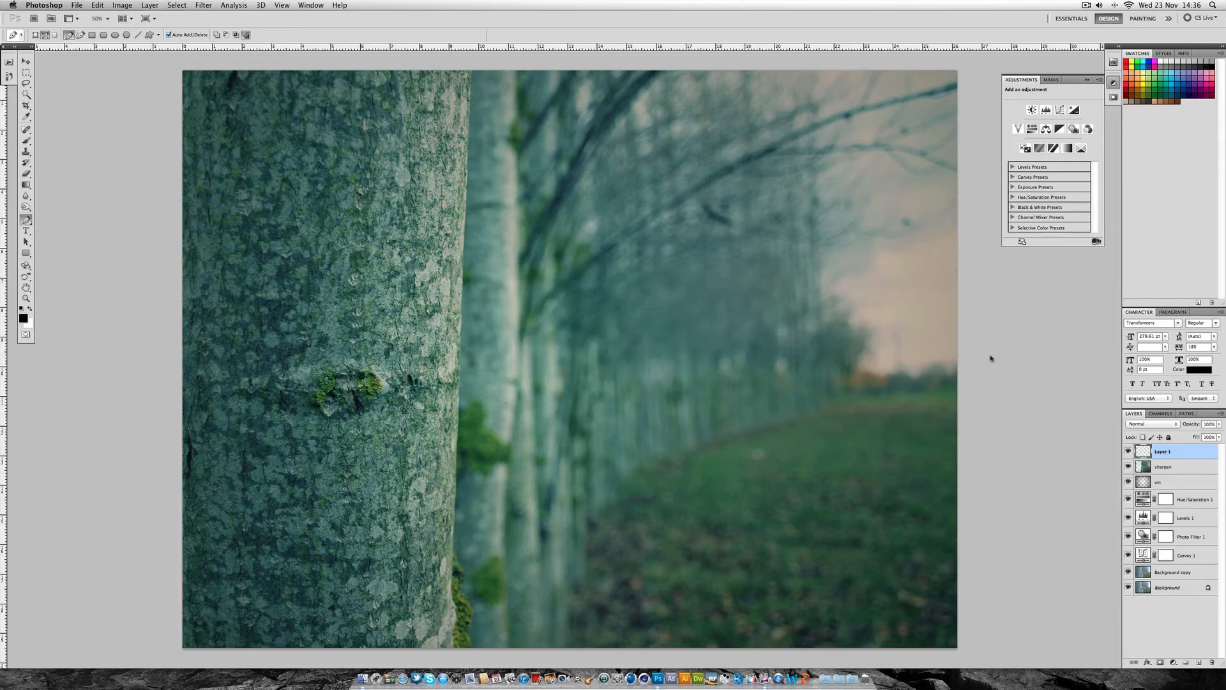
key(super+v)
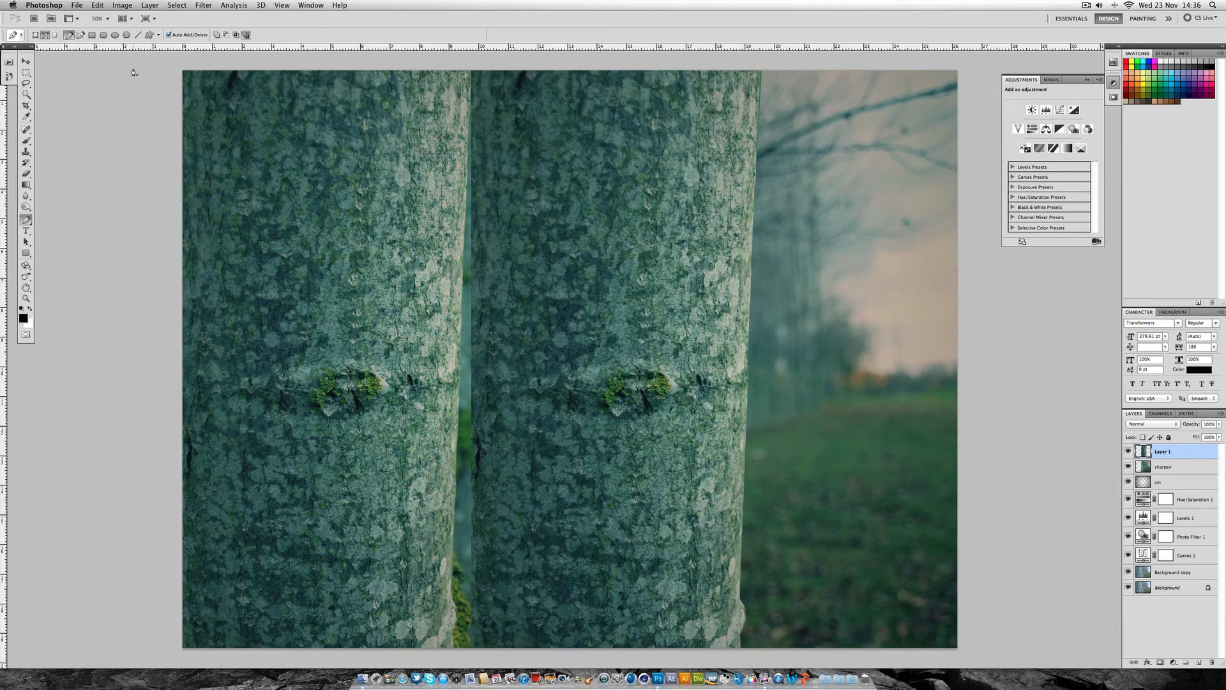
click(26, 62)
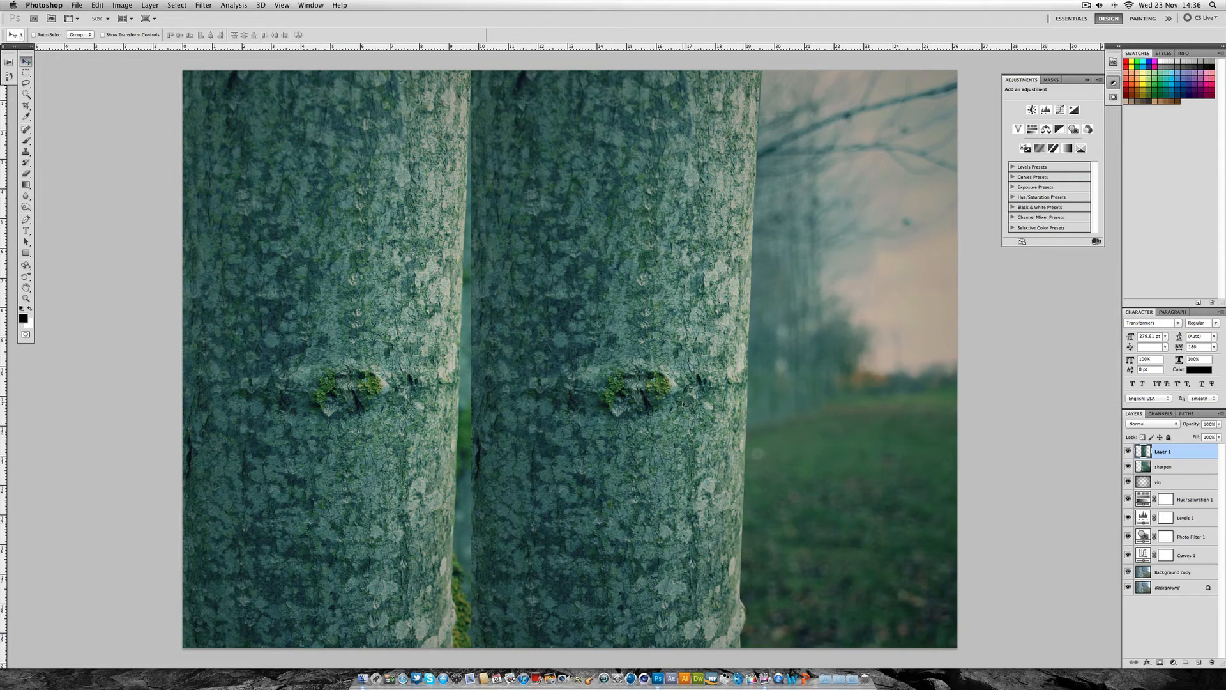
drag(684, 403, 391, 412)
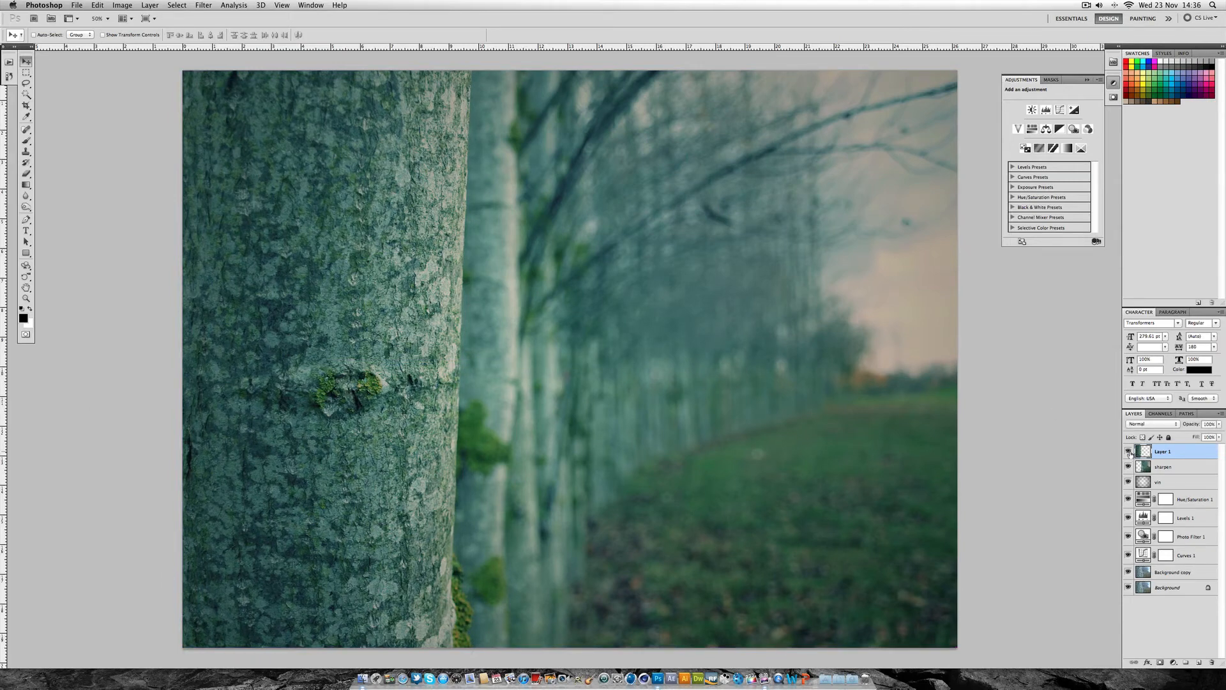
Rename the pasted trunk layer as tree
double_click(1159, 451)
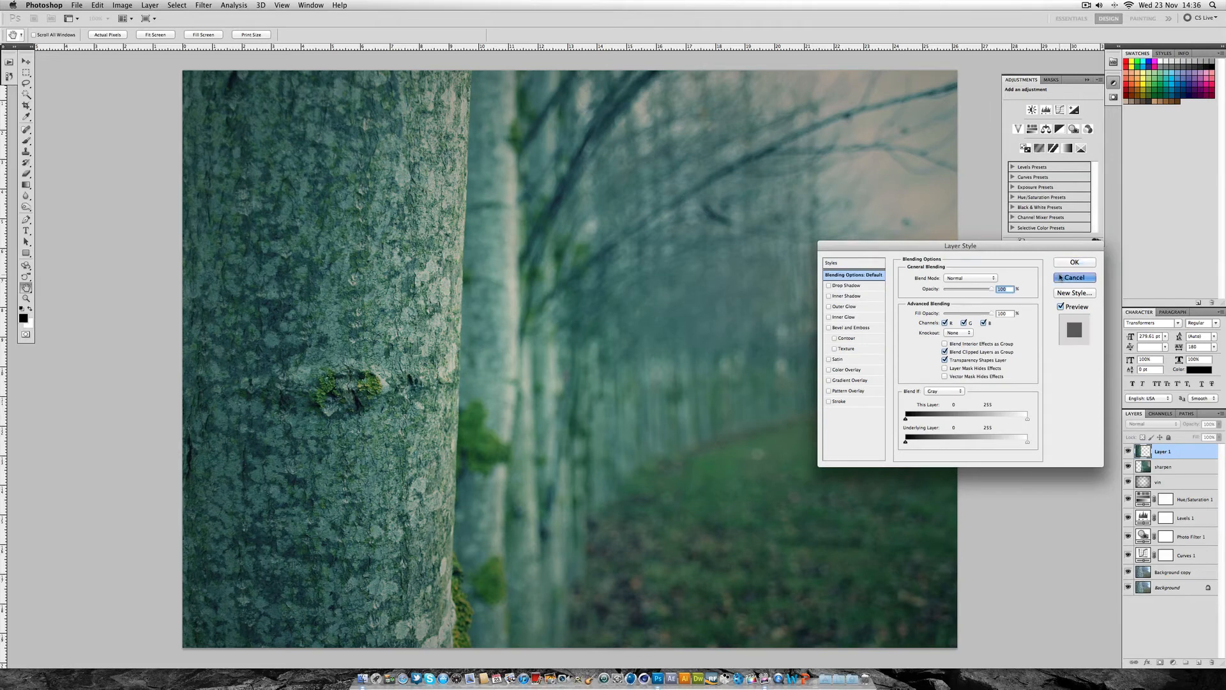
click(1074, 262)
double_click(1162, 451)
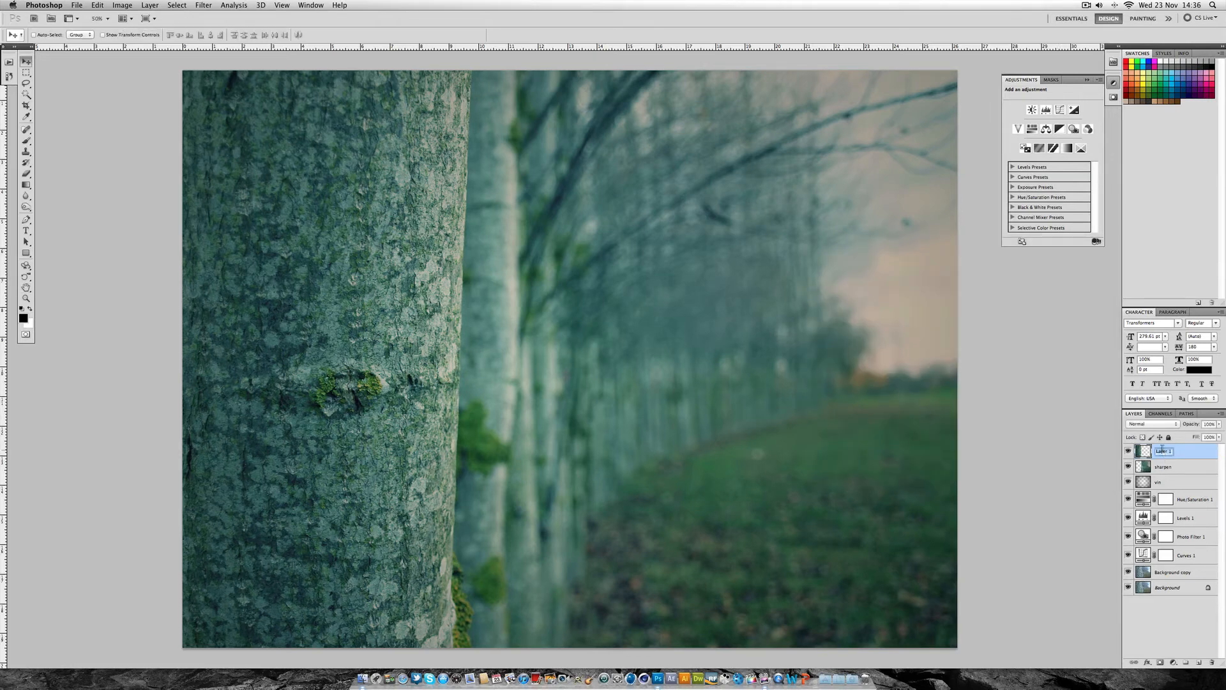
text(tree)
Rename the sharpen layer as background
click(1162, 466)
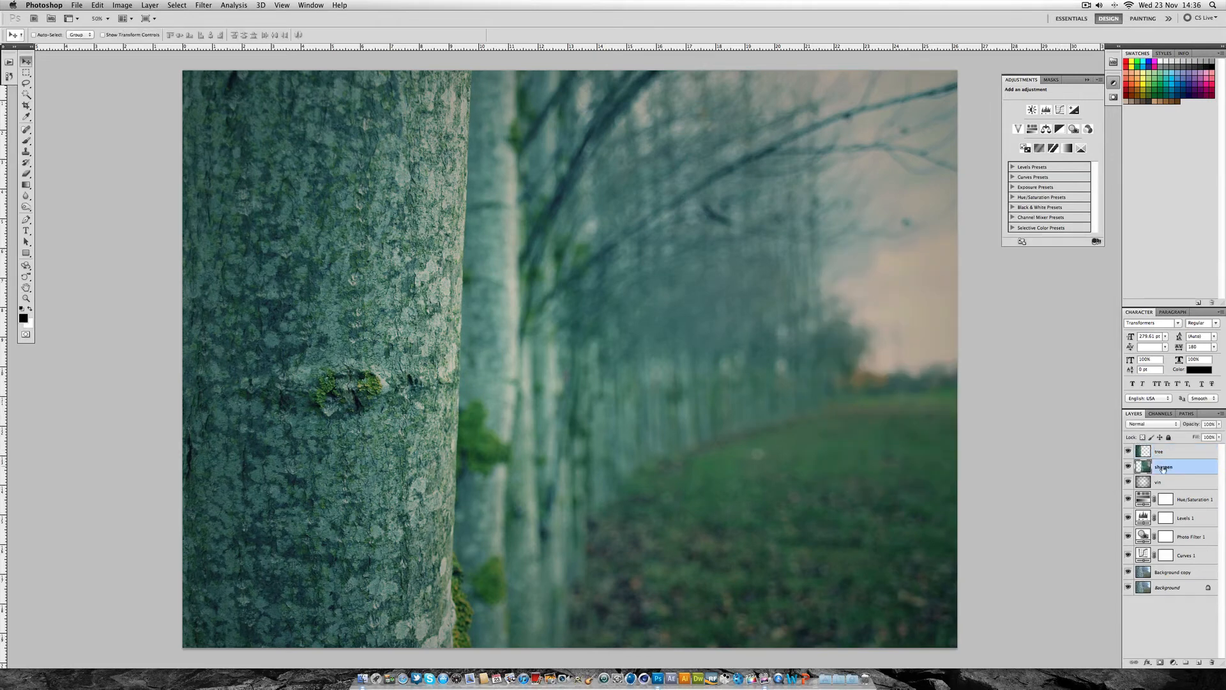
double_click(1163, 467)
text(background)
key(Return)
Check what the background layer, the tree layer and the layers beneath contribute by toggling their visibility
drag(1127, 481, 1129, 590)
click(1128, 468)
click(1127, 467)
click(1128, 452)
click(1128, 452)
drag(1127, 482, 1126, 600)
Apply a Gaussian Blur to the background layer, adjusting its radius to soften the scenery behind the trunk
click(202, 6)
mouse_move(257, 107)
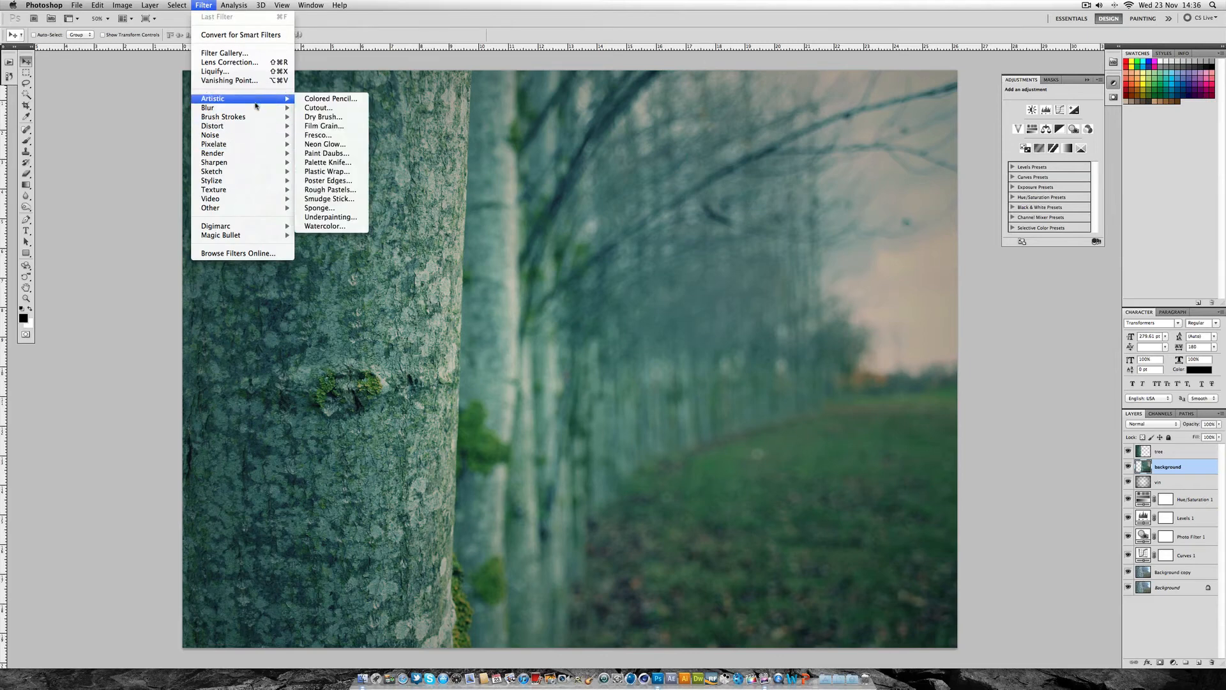
click(327, 144)
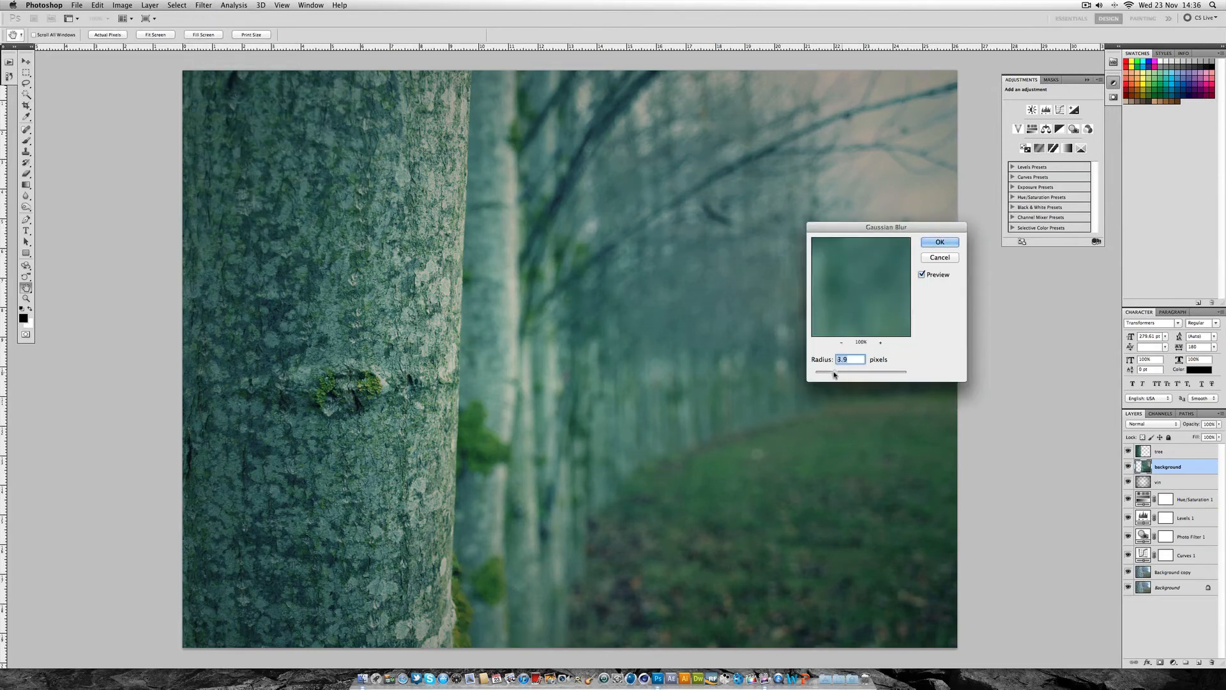
mouse_move(843, 372)
mouse_down()
mouse_move(882, 374)
mouse_move(843, 373)
mouse_up()
click(942, 242)
Compare the photo with and without the blurred background layer, and make the tree layer active
click(1129, 467)
click(1129, 467)
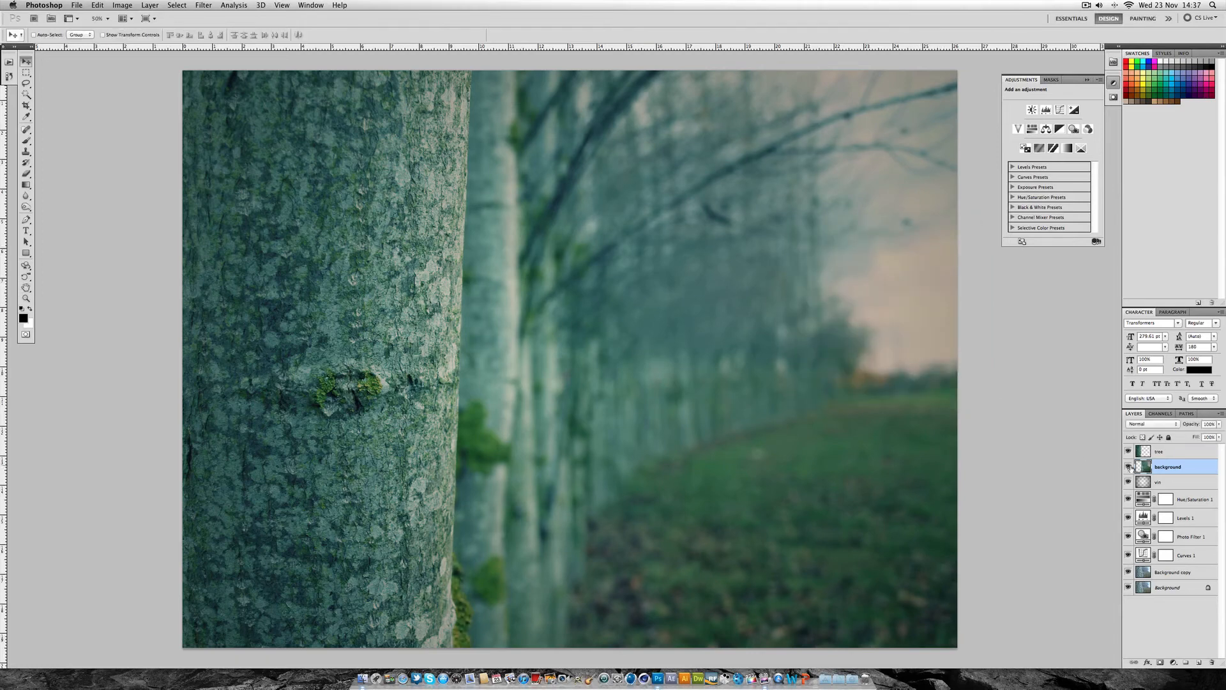
click(1129, 467)
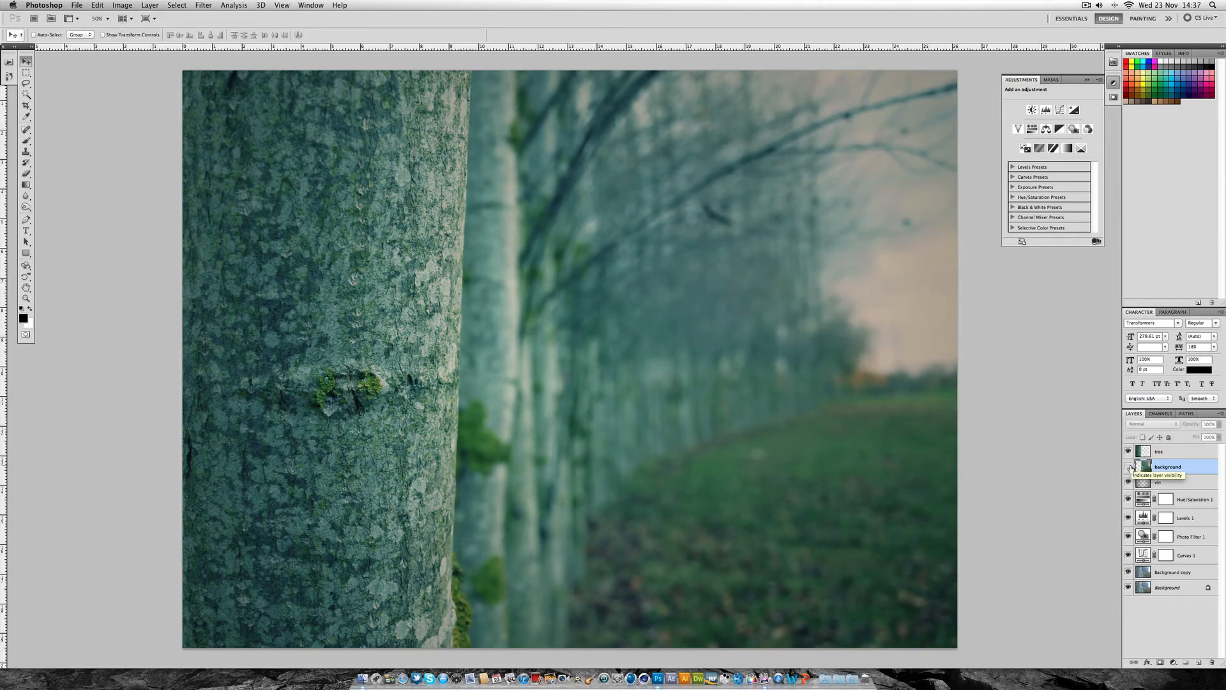
click(1129, 467)
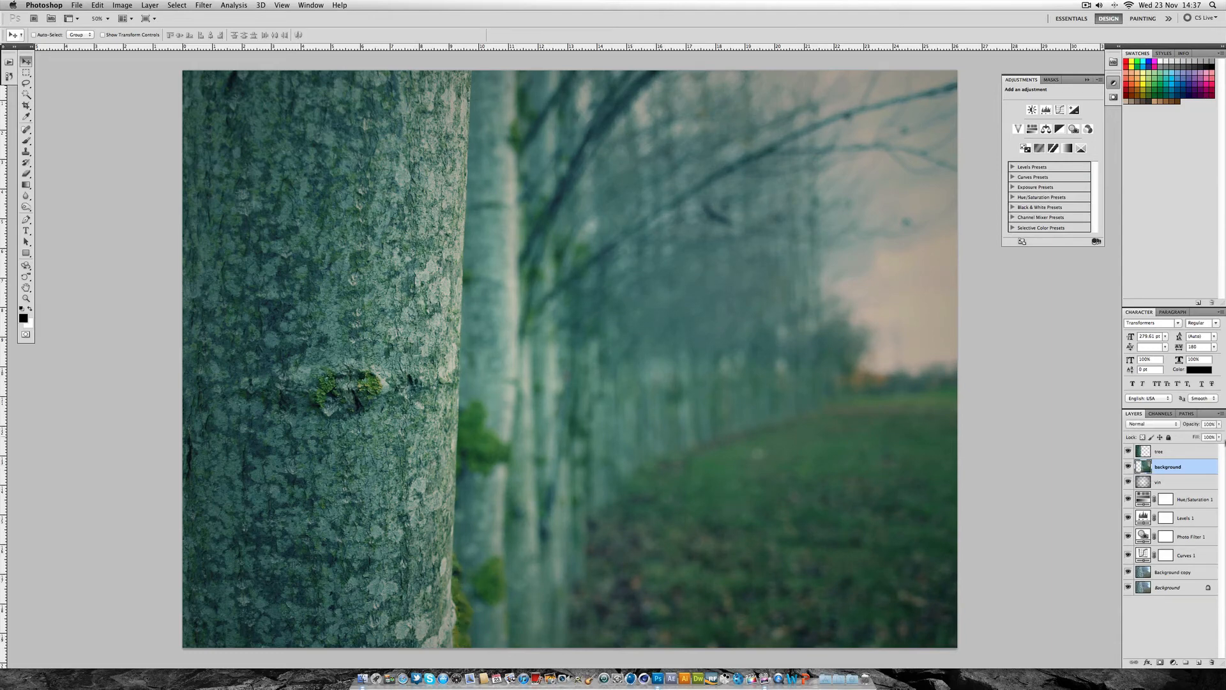
click(1163, 454)
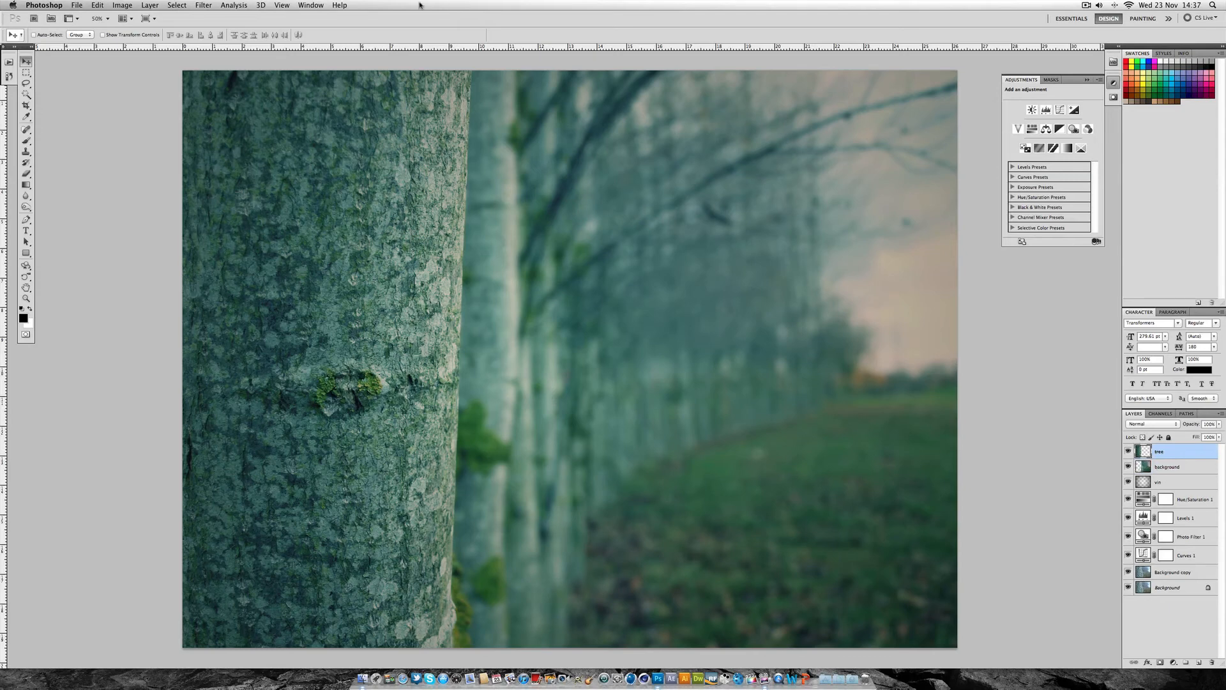
click(202, 6)
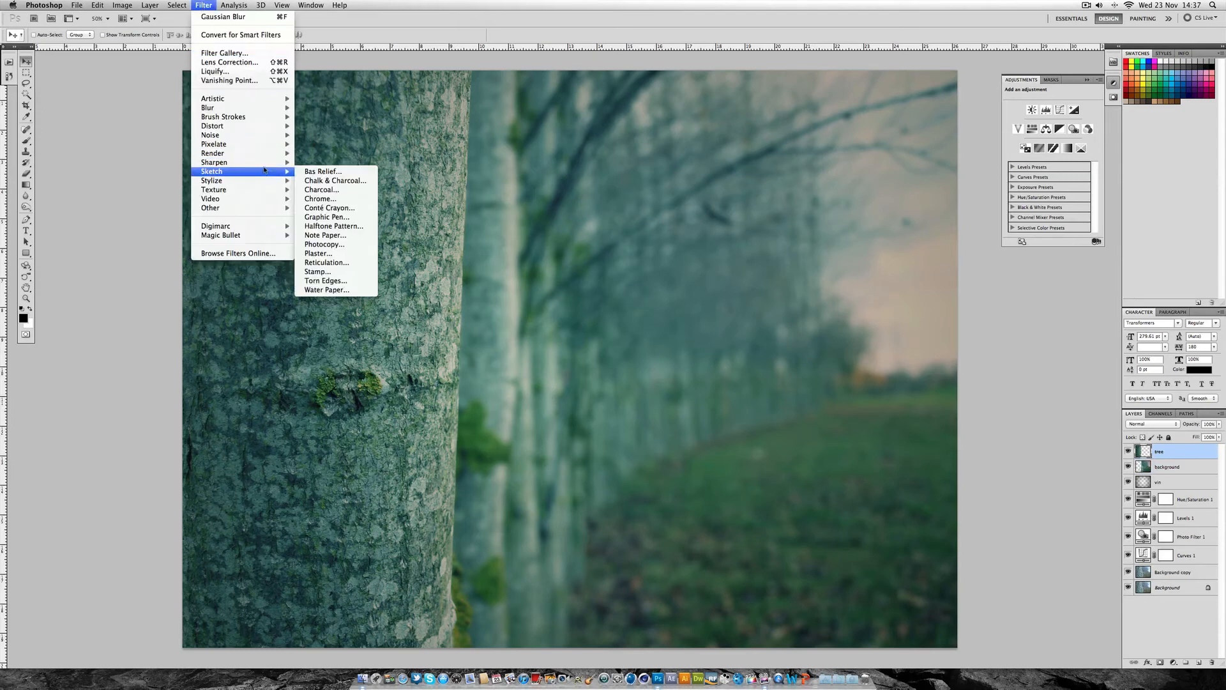
mouse_move(268, 163)
click(339, 190)
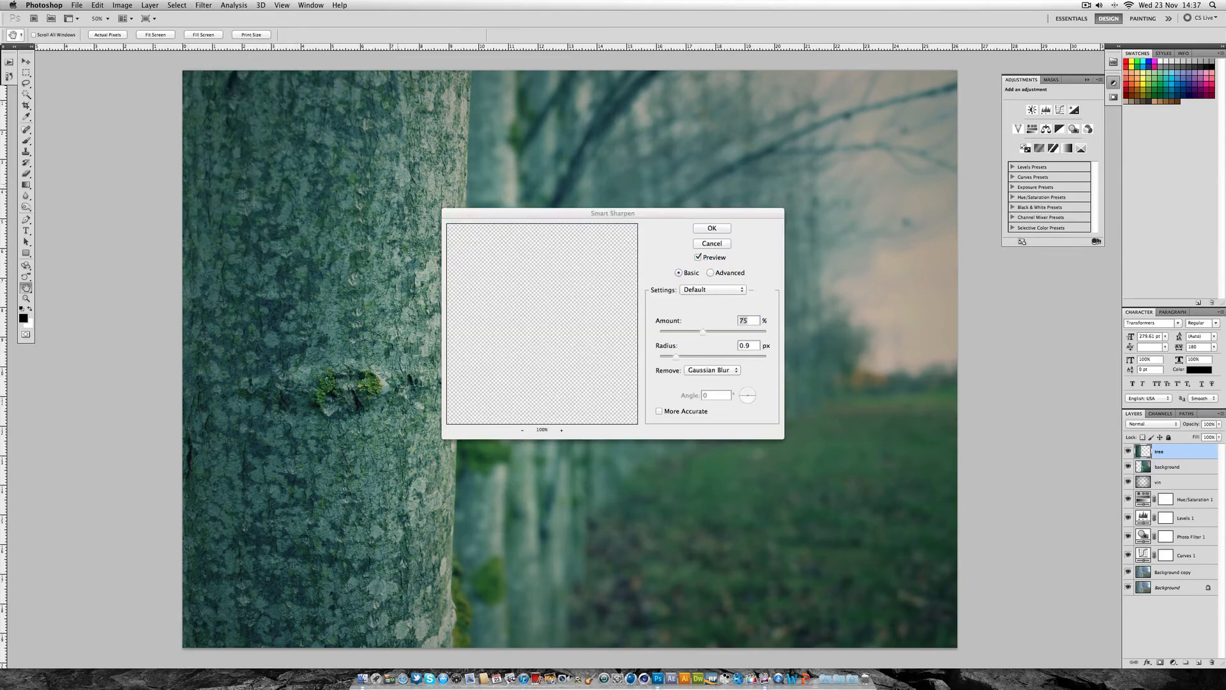
drag(485, 213, 592, 198)
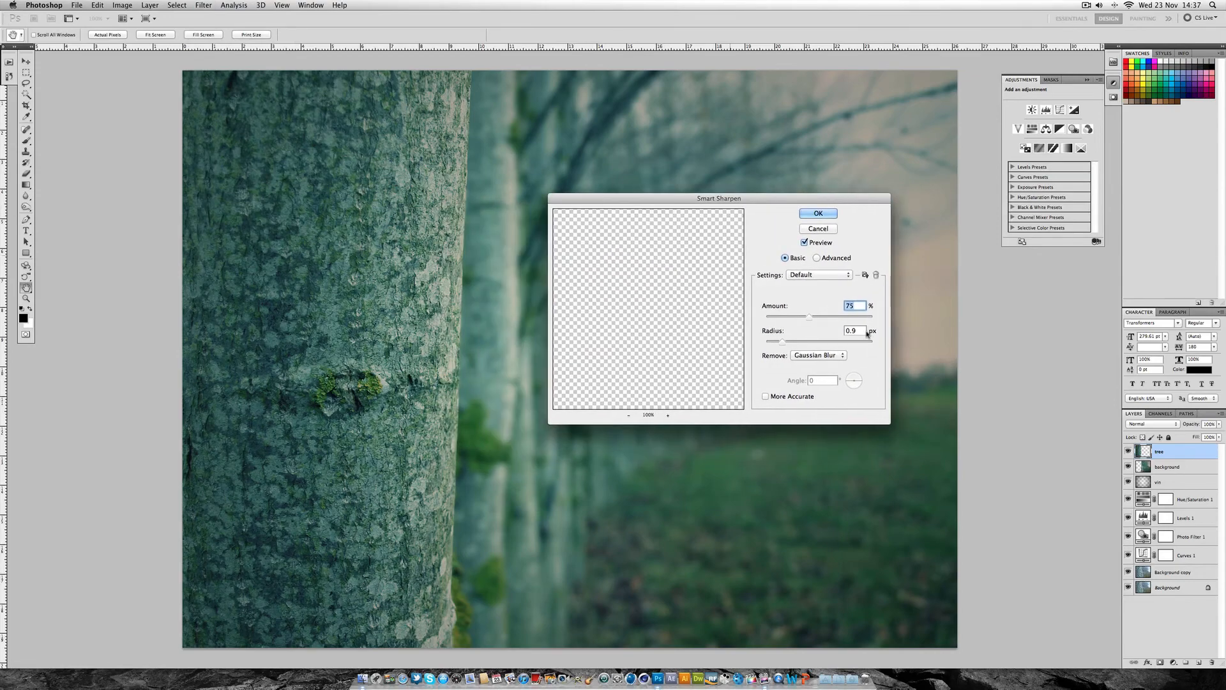
click(698, 258)
click(804, 243)
key(super+plus)
key(super+plus)
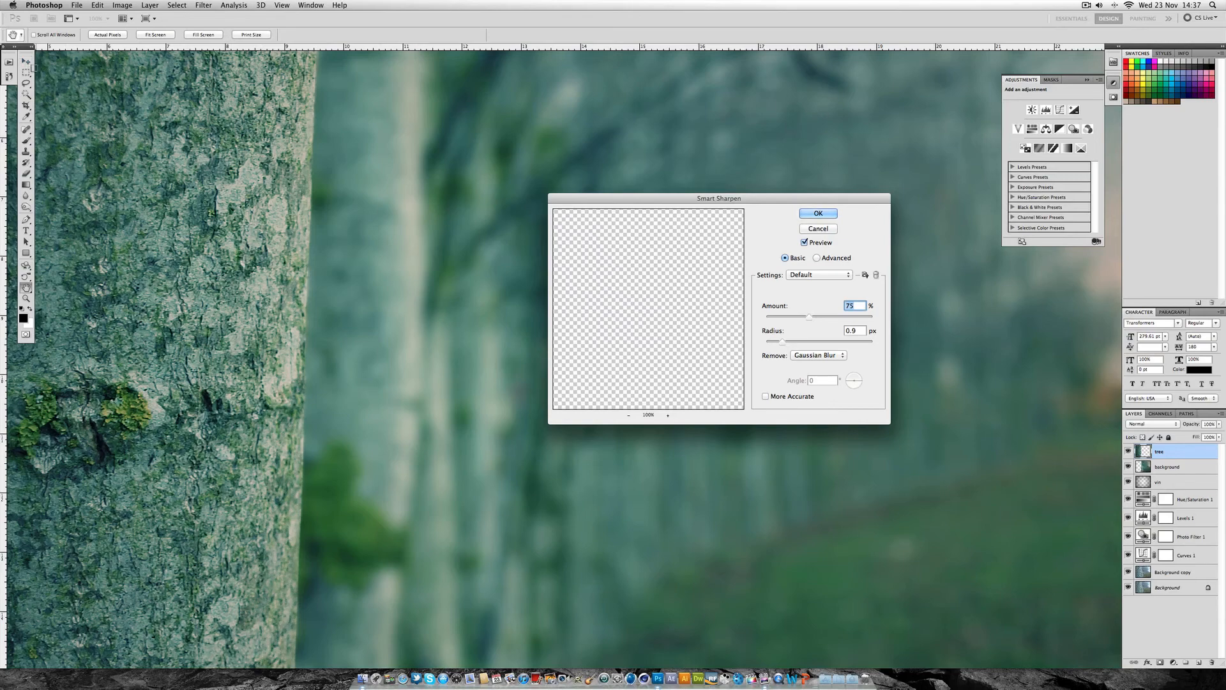
key(Return)
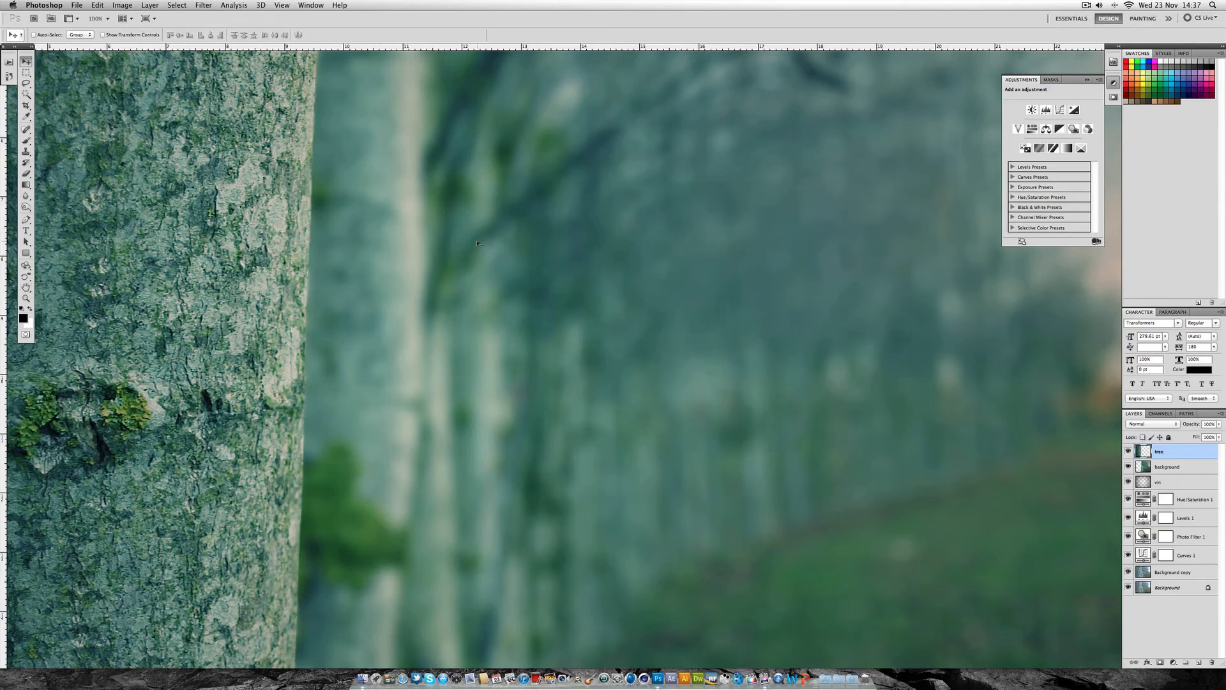
Try Smart Sharpen on the tree layer with an amount of 131% and a radius of 3.8 px, comparing the preview on and off
scroll(369, 196, left, 7)
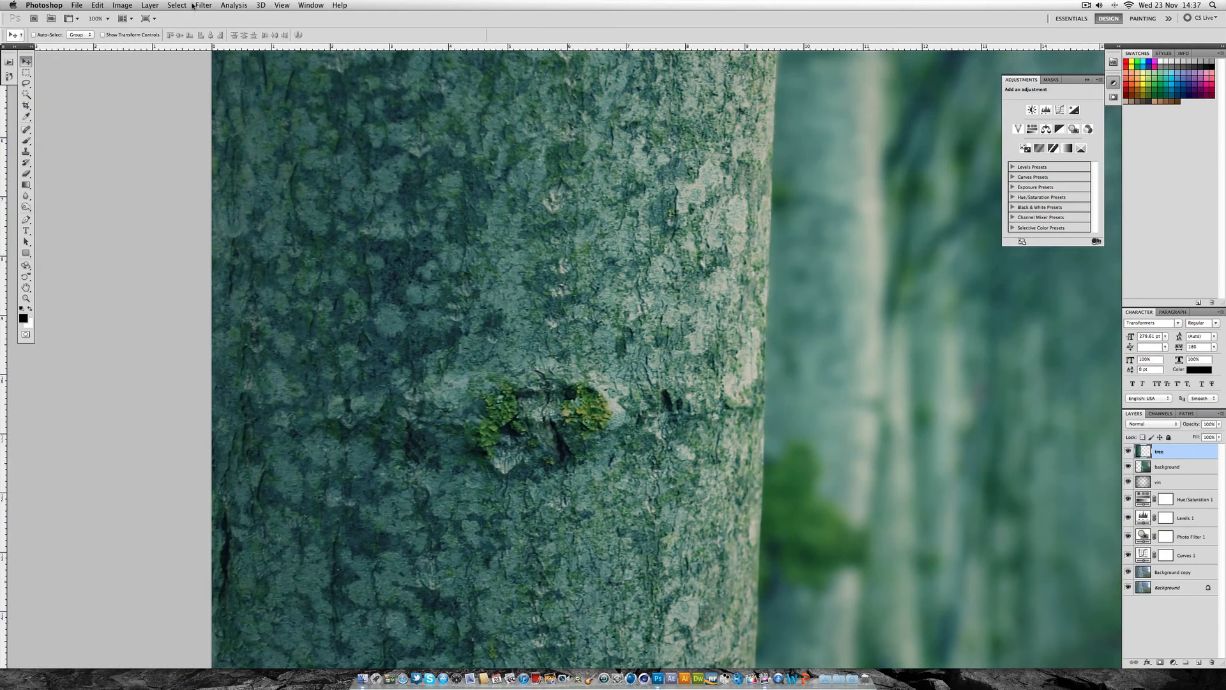
click(204, 5)
mouse_move(255, 162)
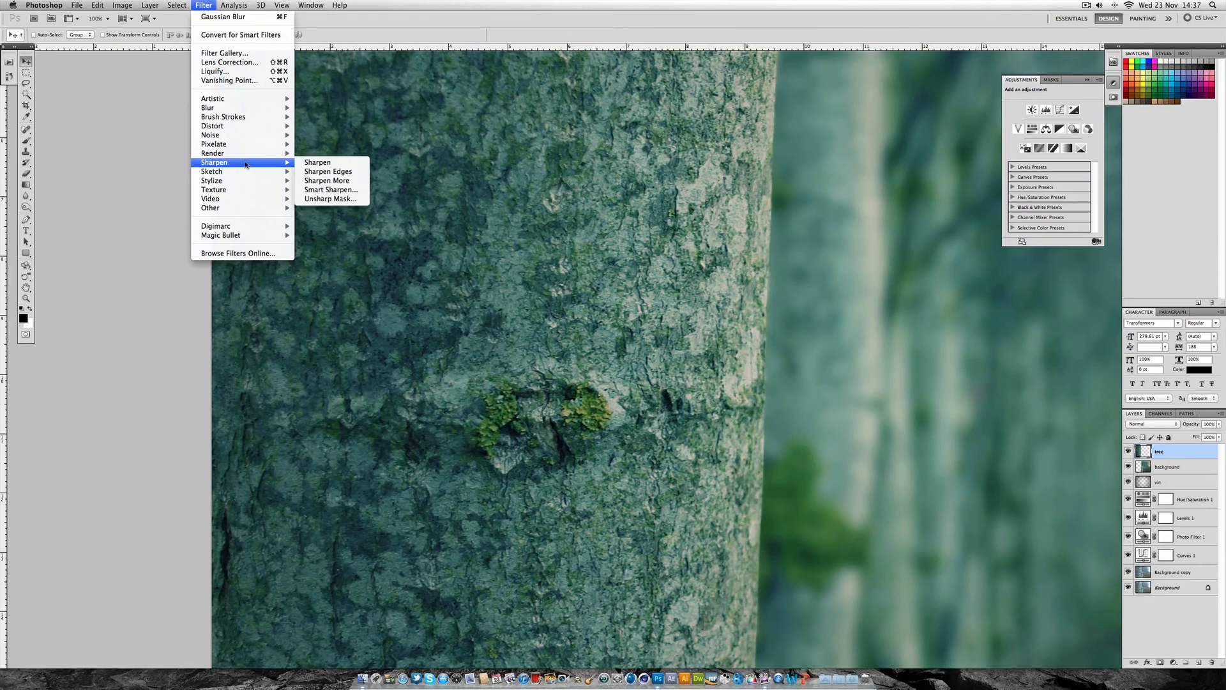
click(330, 190)
drag(766, 203, 1061, 245)
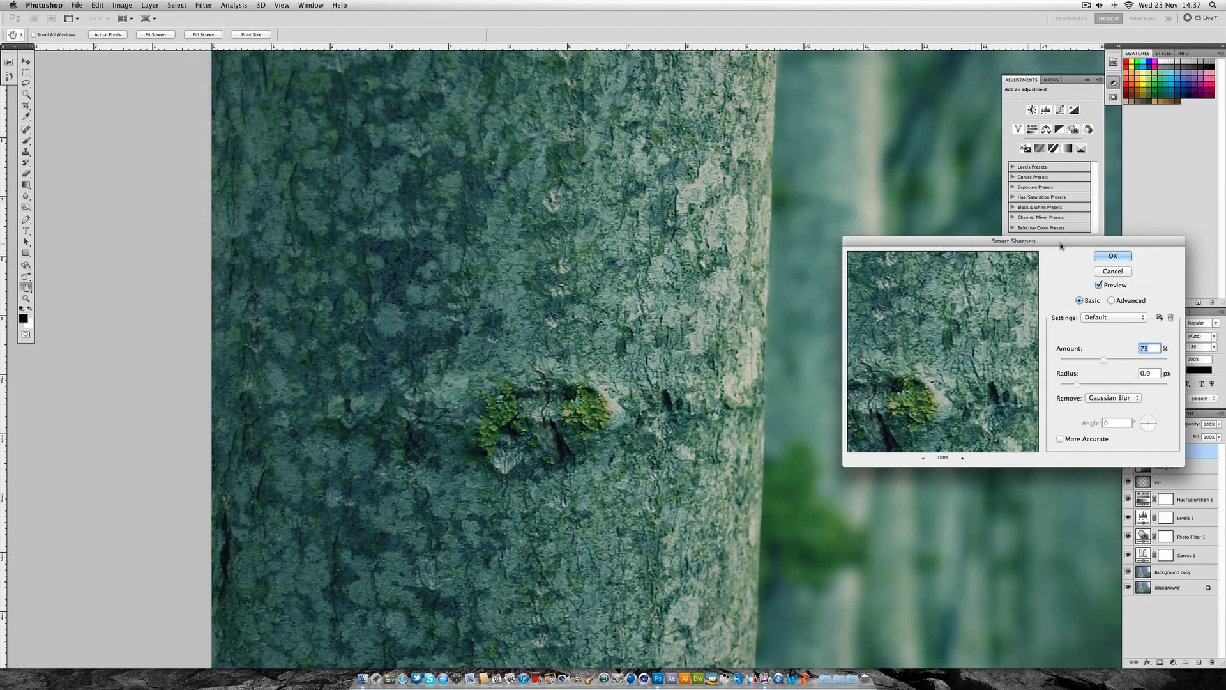
click(1100, 284)
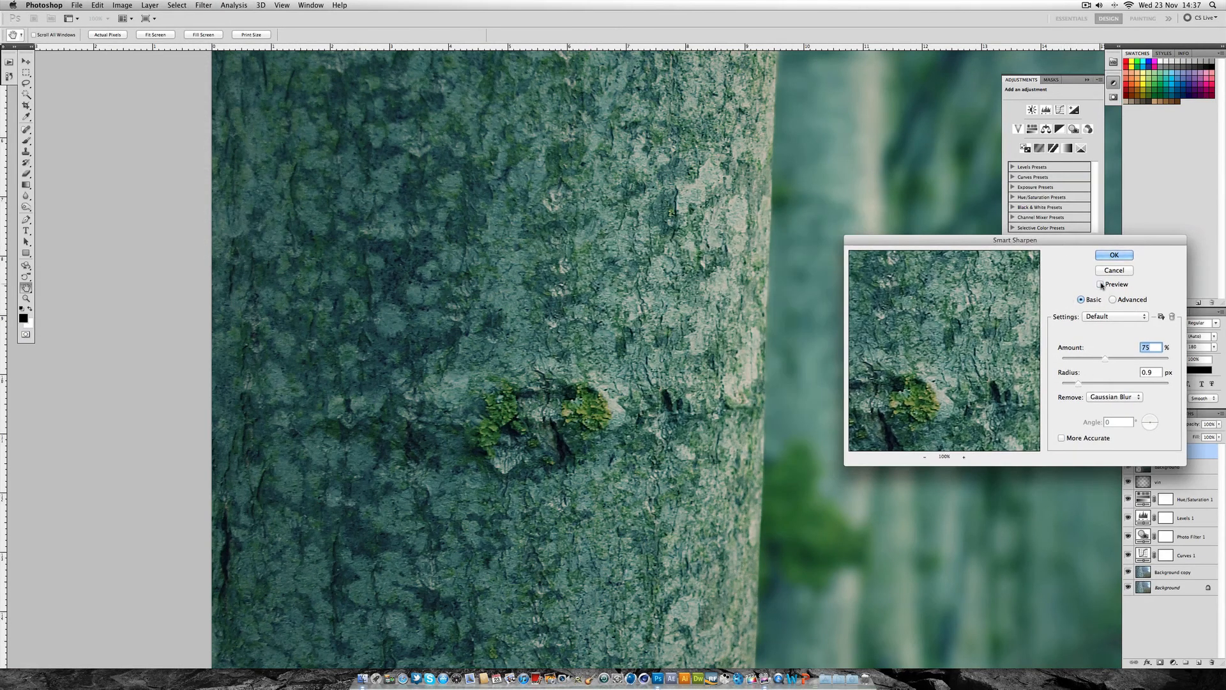
click(1101, 284)
click(1100, 284)
click(1100, 285)
mouse_move(1108, 361)
mouse_down()
mouse_move(1128, 360)
mouse_move(1133, 385)
mouse_move(1086, 385)
mouse_move(1101, 384)
mouse_up()
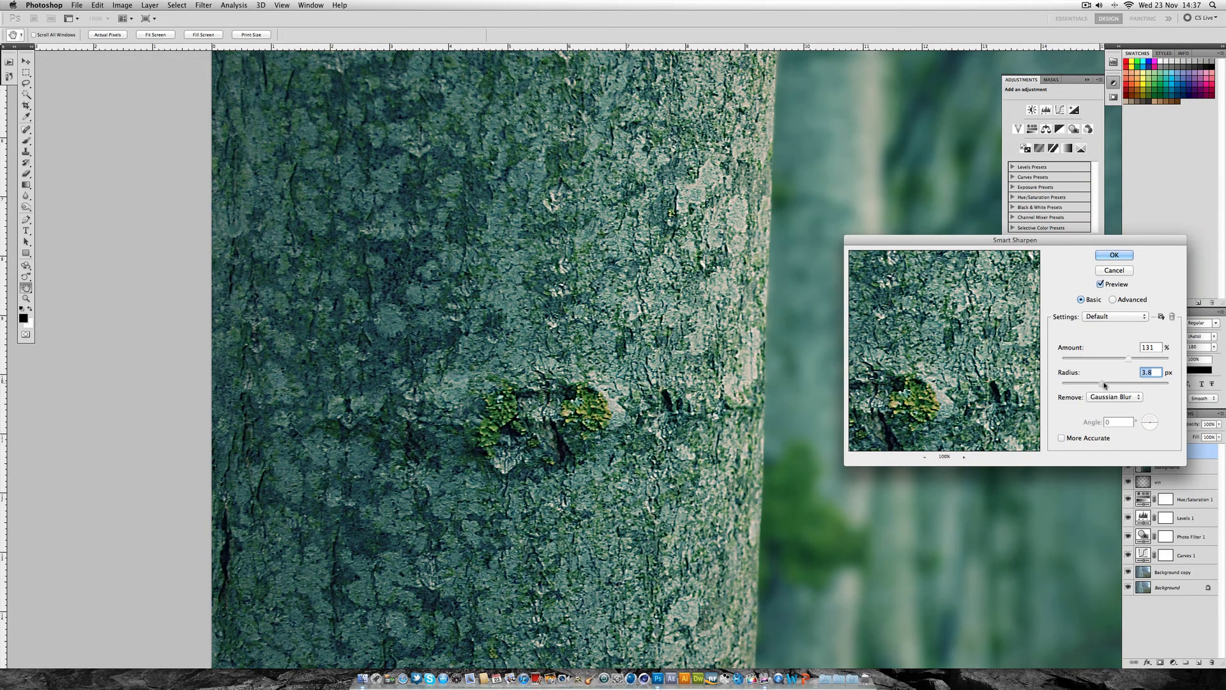
click(1113, 255)
key(super+z)
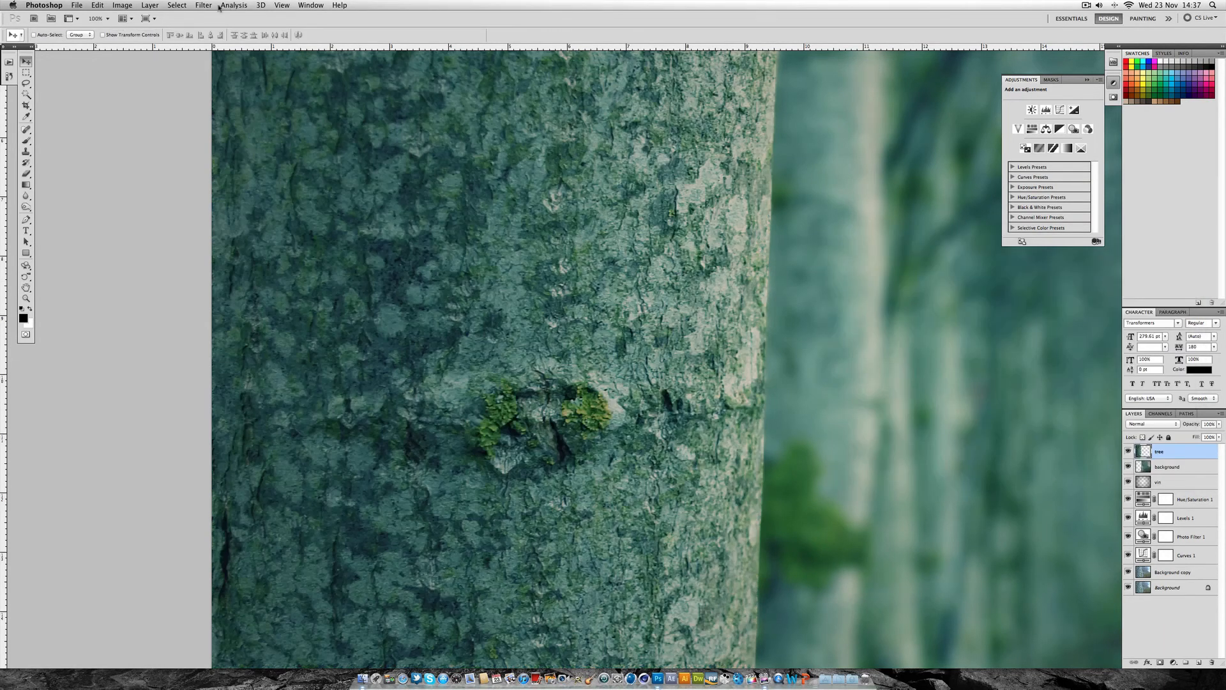
Apply the basic Sharpen filter to the tree layer
click(203, 5)
mouse_move(245, 168)
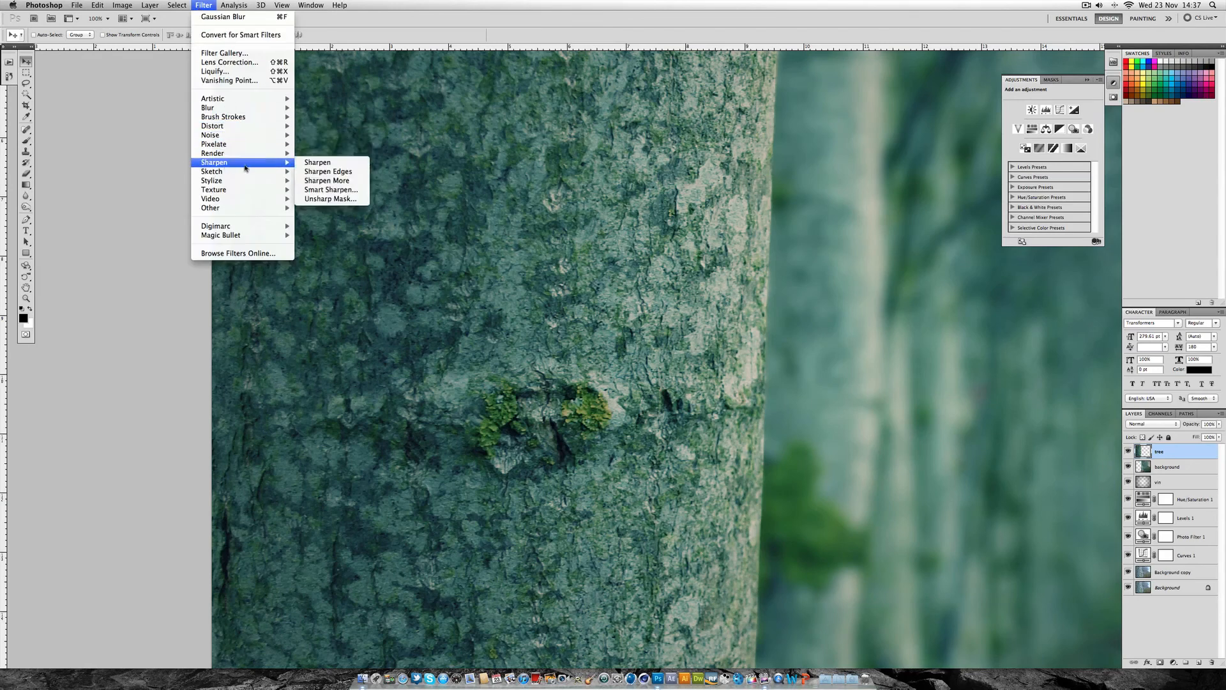
click(341, 163)
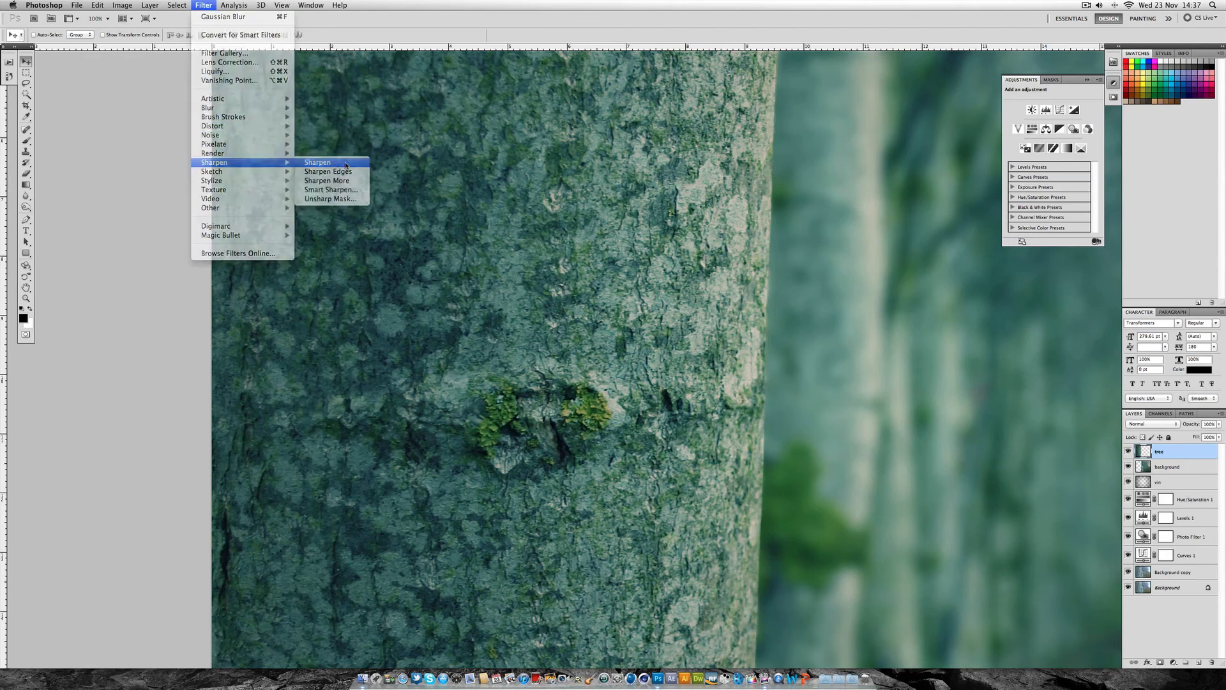
Apply Smart Sharpen to the tree layer, adjusting its amount and radius
click(198, 5)
mouse_move(255, 162)
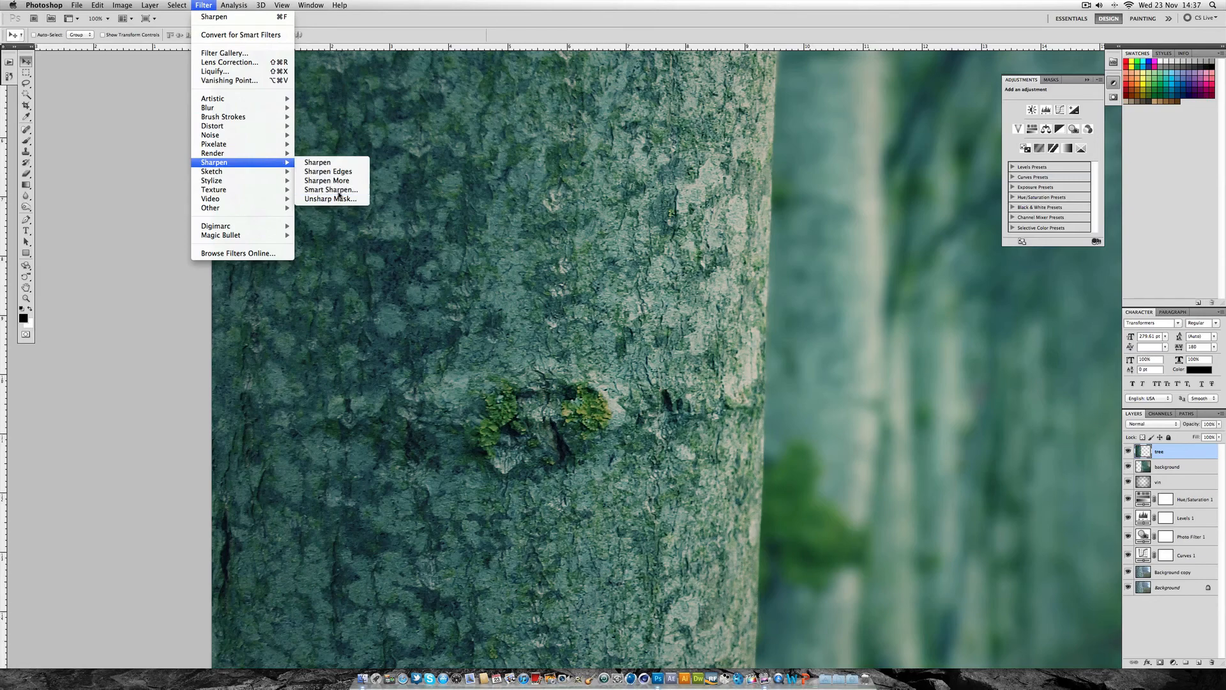
click(331, 190)
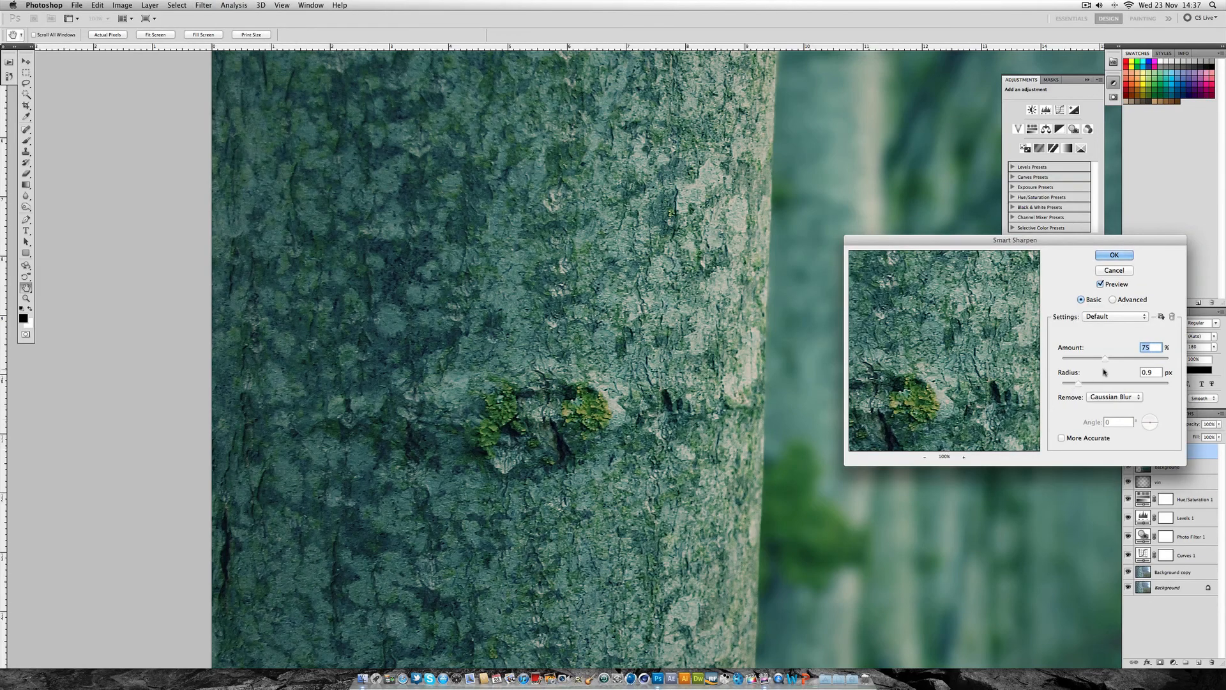
drag(1106, 360, 1081, 385)
click(1100, 257)
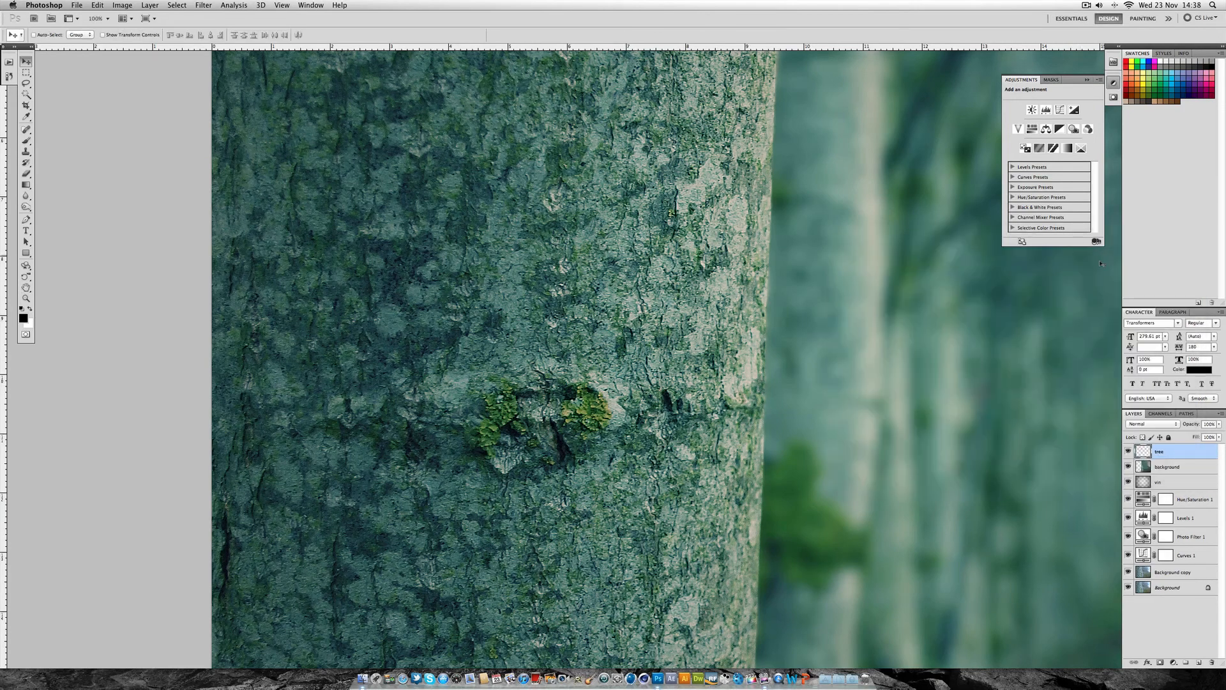
key(super+space)
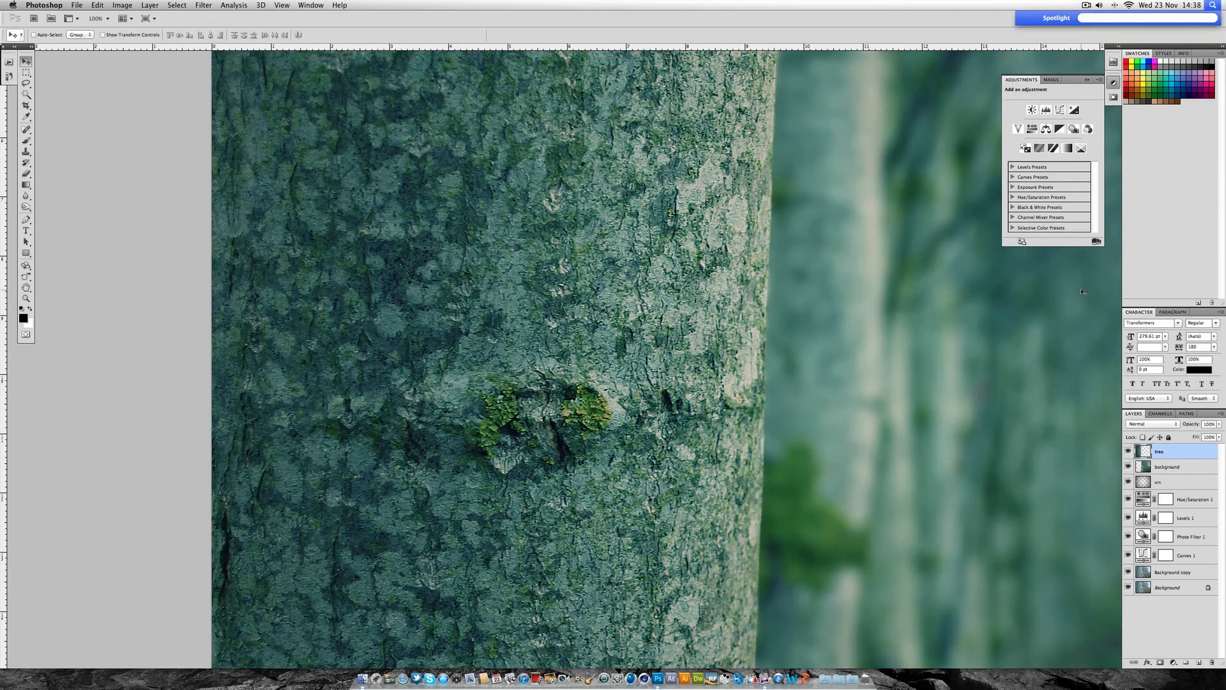
click(26, 61)
Compare the whole photo with and without the sharpened tree layer, and the finished edit with the original photo
key(super+minus)
key(super+minus)
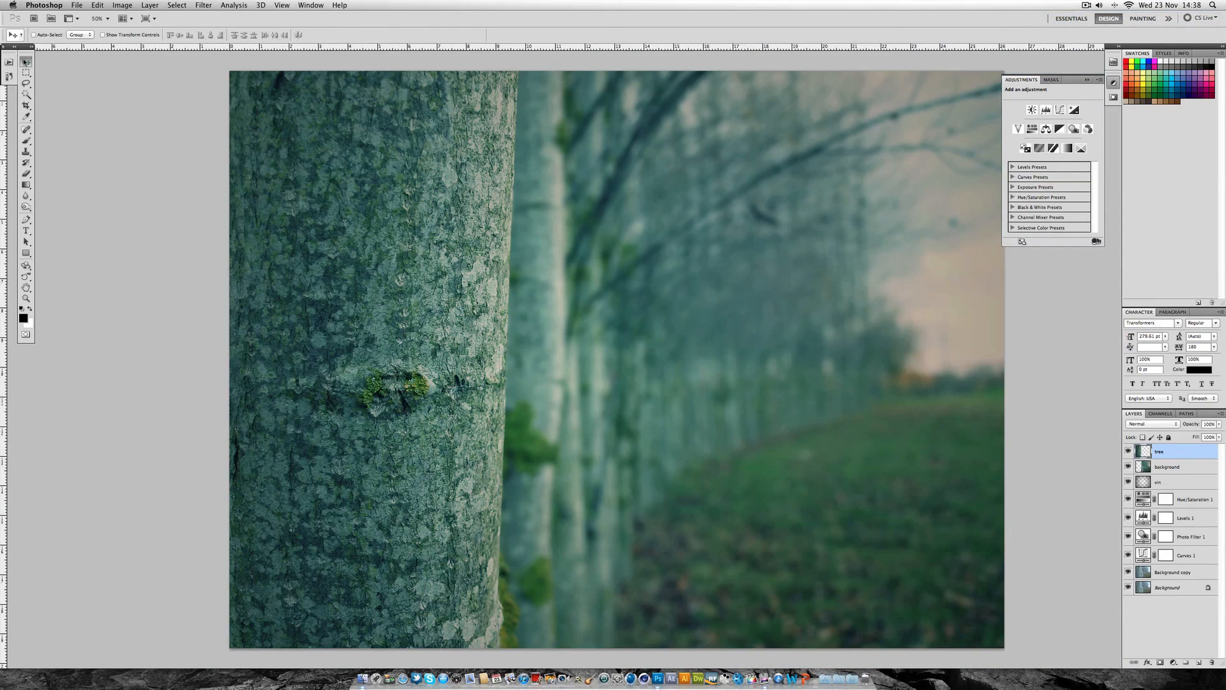
click(1128, 451)
click(1127, 452)
click(1128, 451)
click(1127, 452)
click(1127, 452)
drag(1128, 451, 1129, 563)
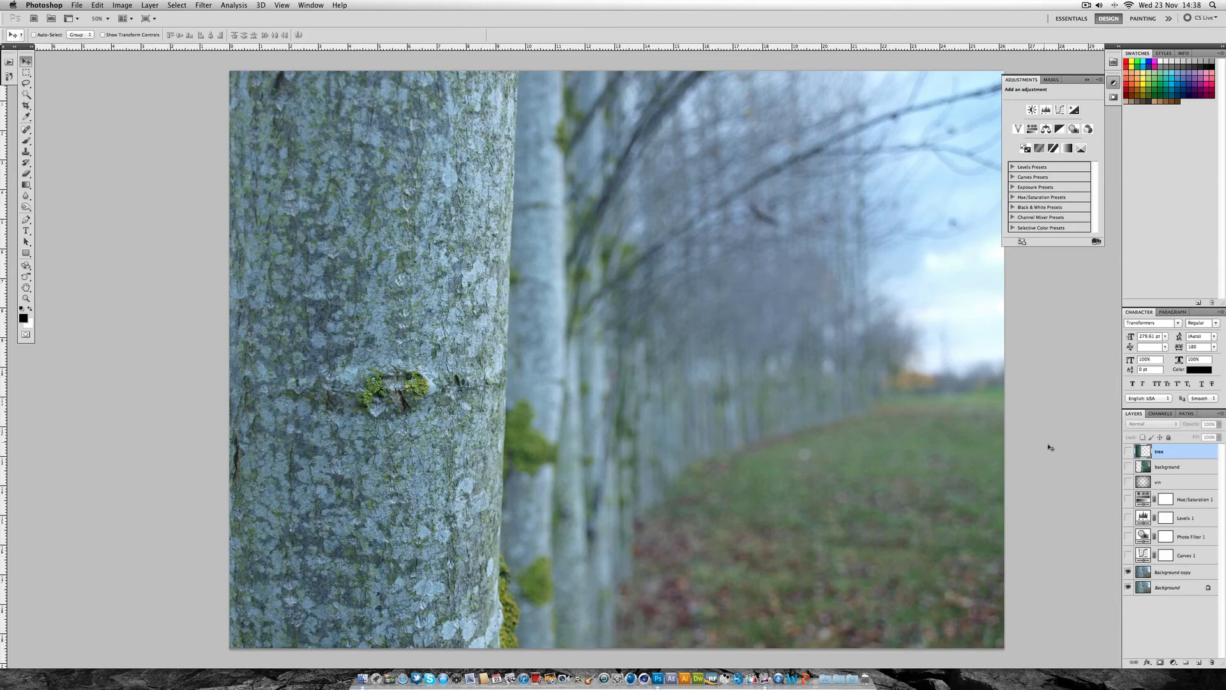
drag(1128, 452, 1128, 553)
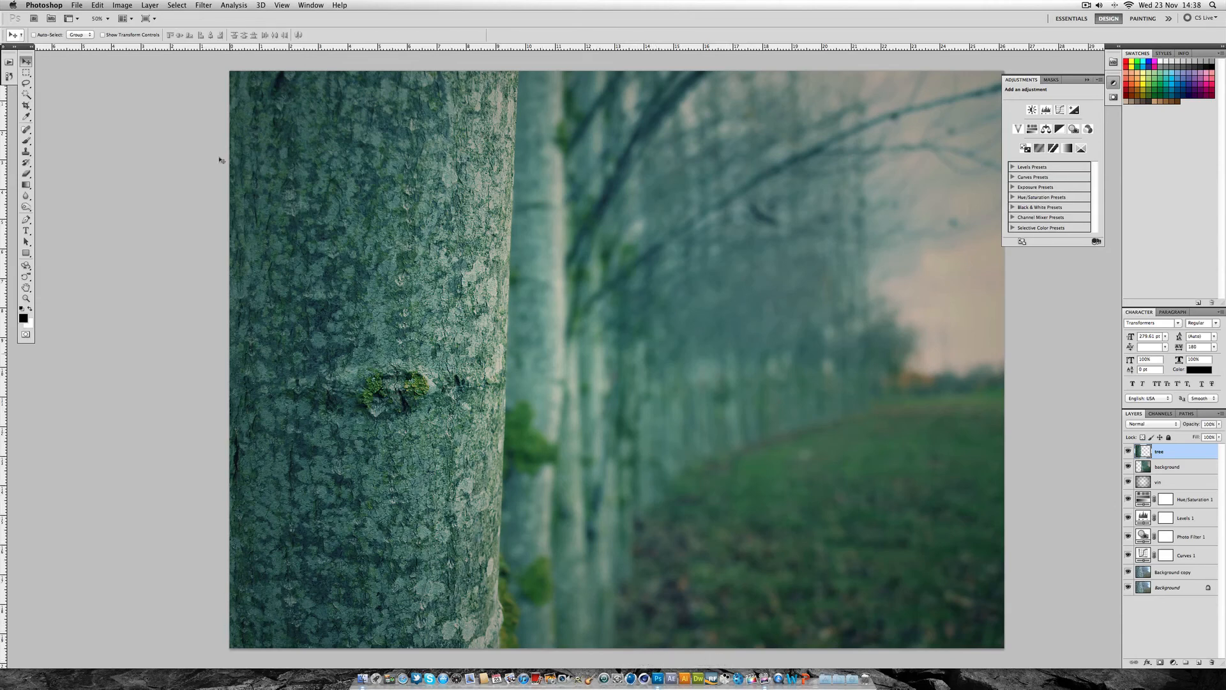
click(203, 5)
mouse_move(261, 209)
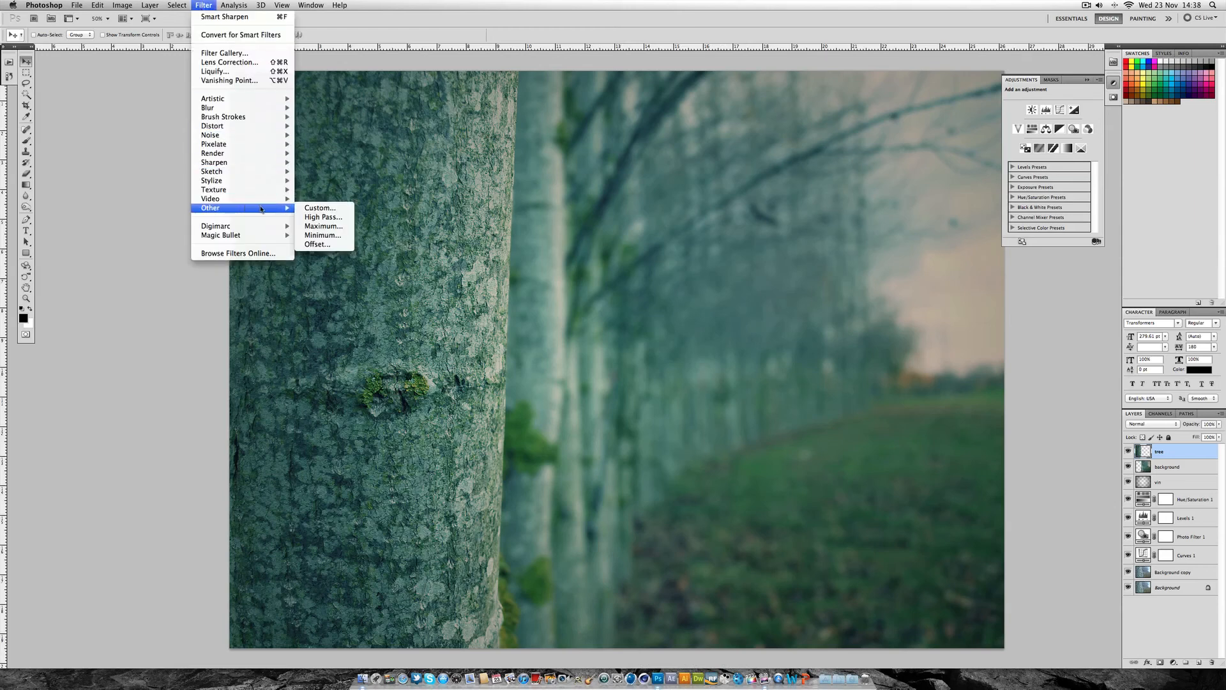
mouse_move(239, 236)
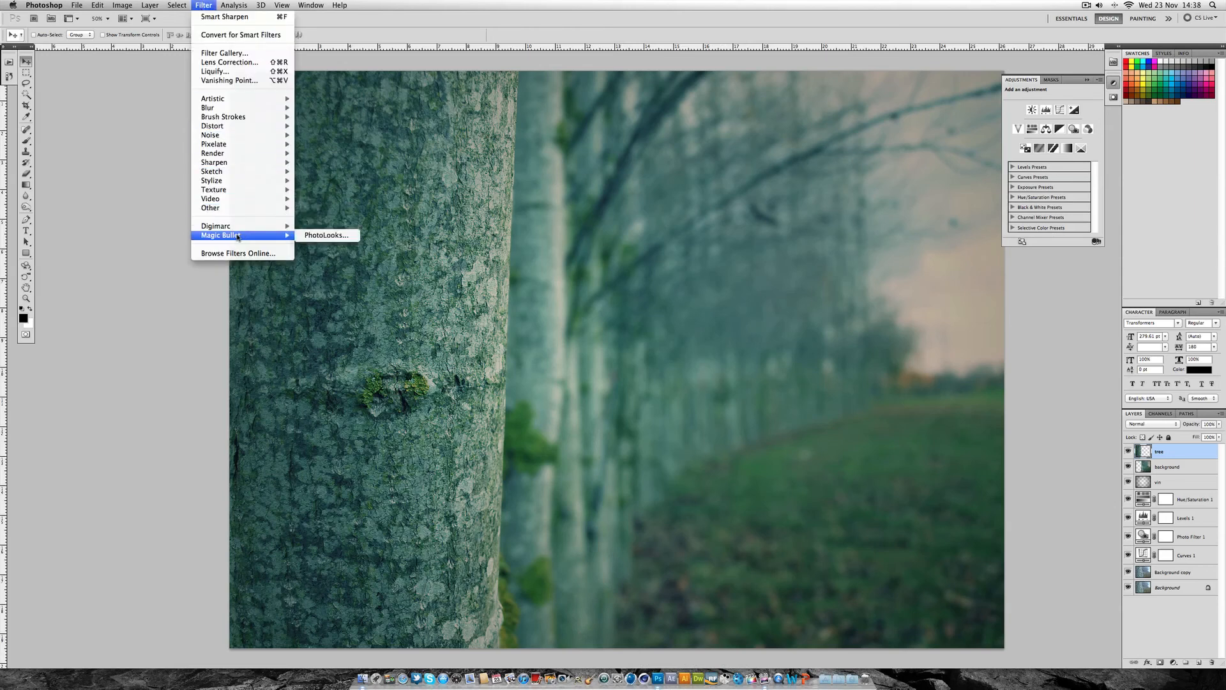
Collapse the floating adjustments and masks options to clear the area beside the photo
click(311, 236)
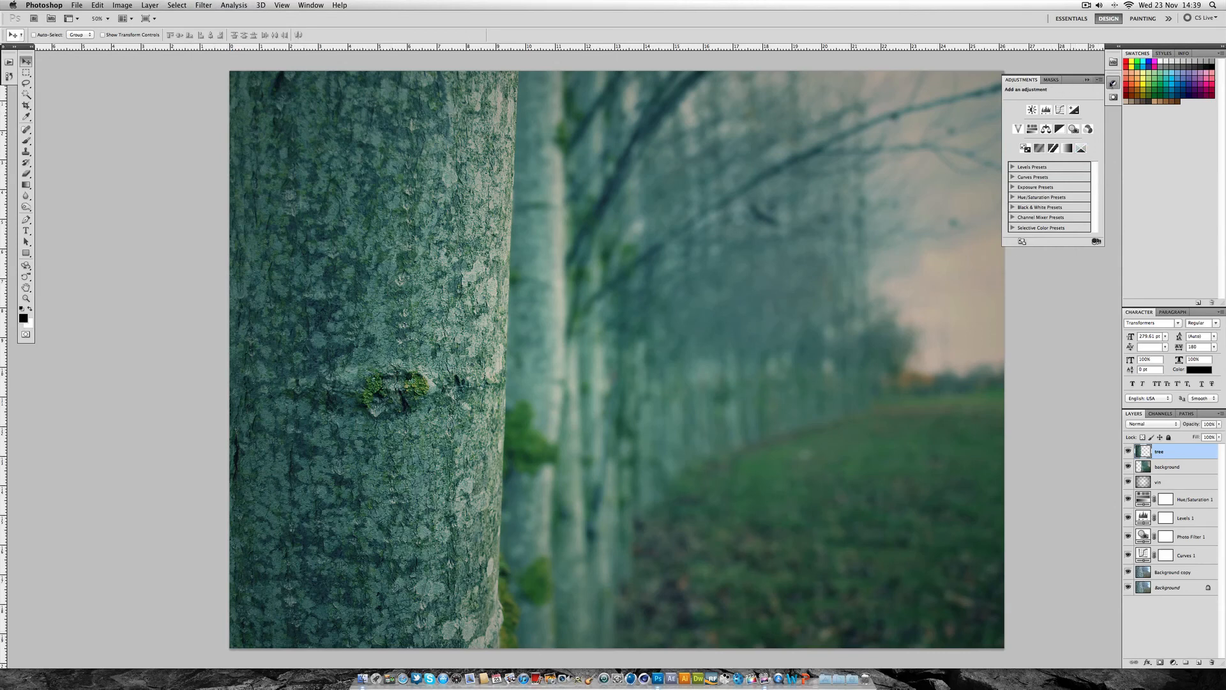
click(1112, 96)
click(1113, 83)
click(1087, 80)
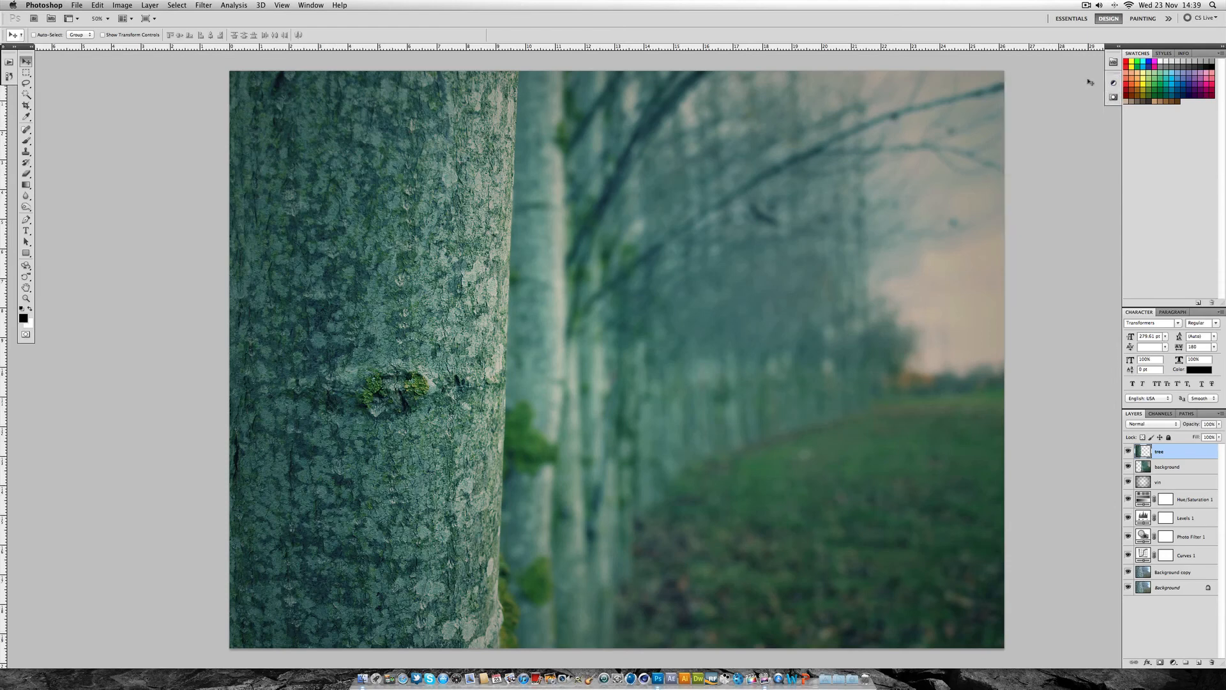
Look over the list of default actions and collapse it again
click(311, 5)
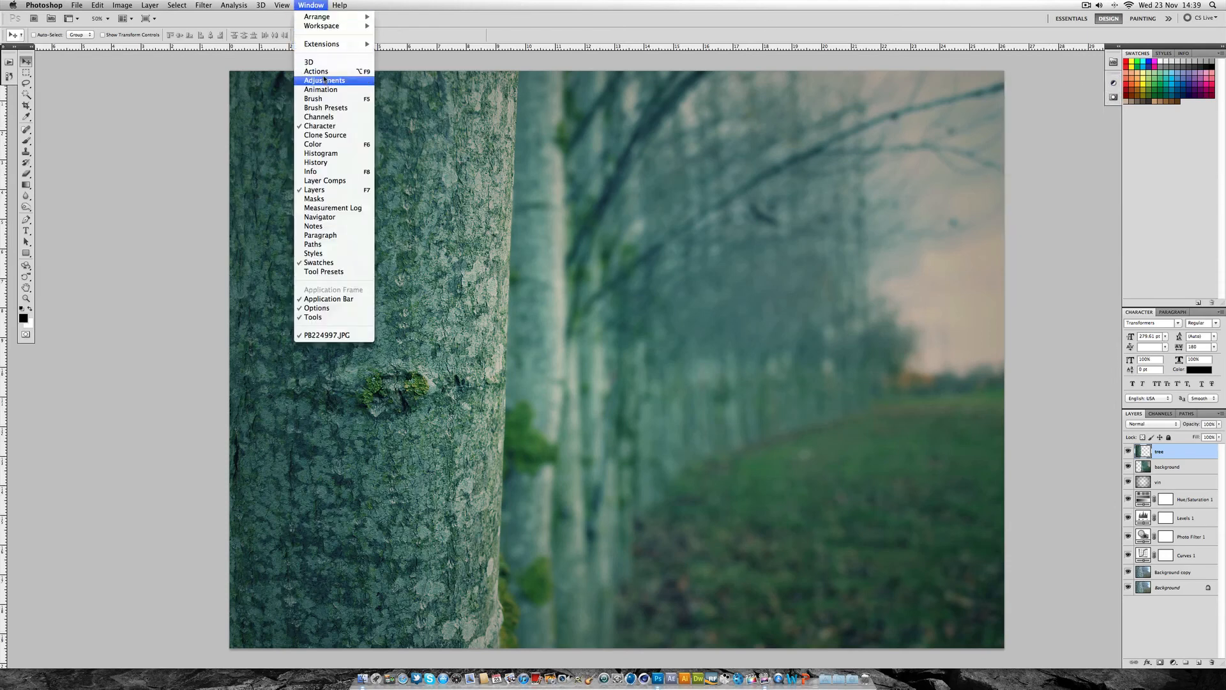
click(317, 71)
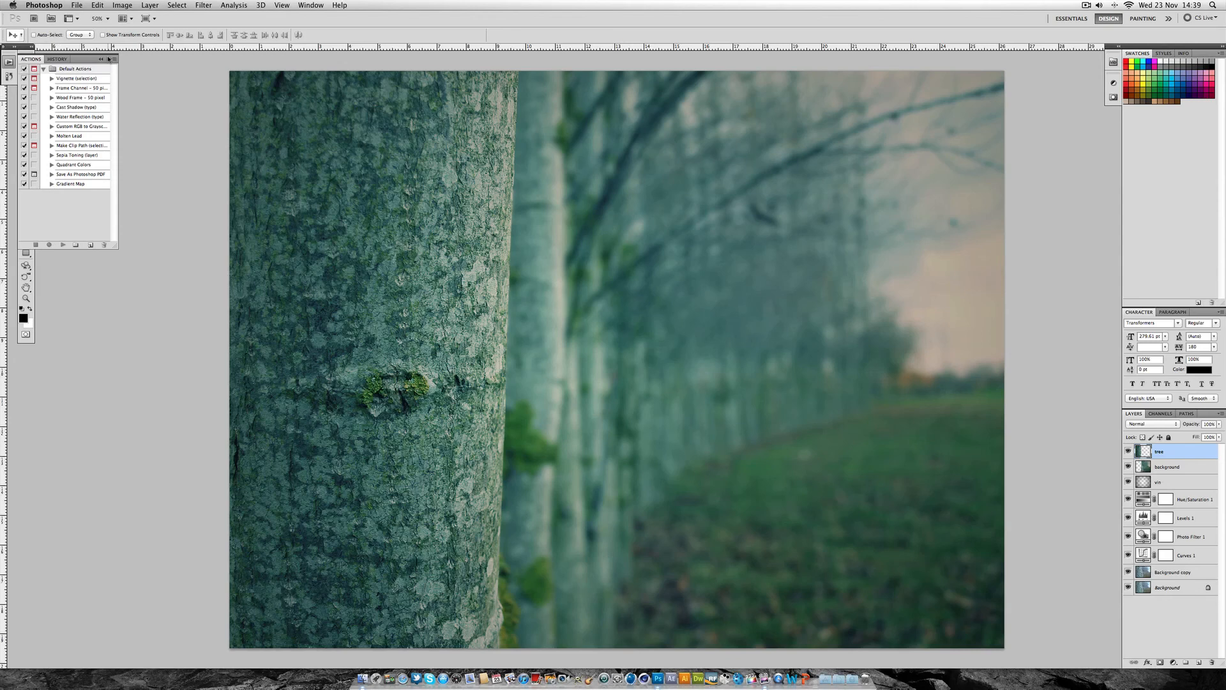
click(101, 60)
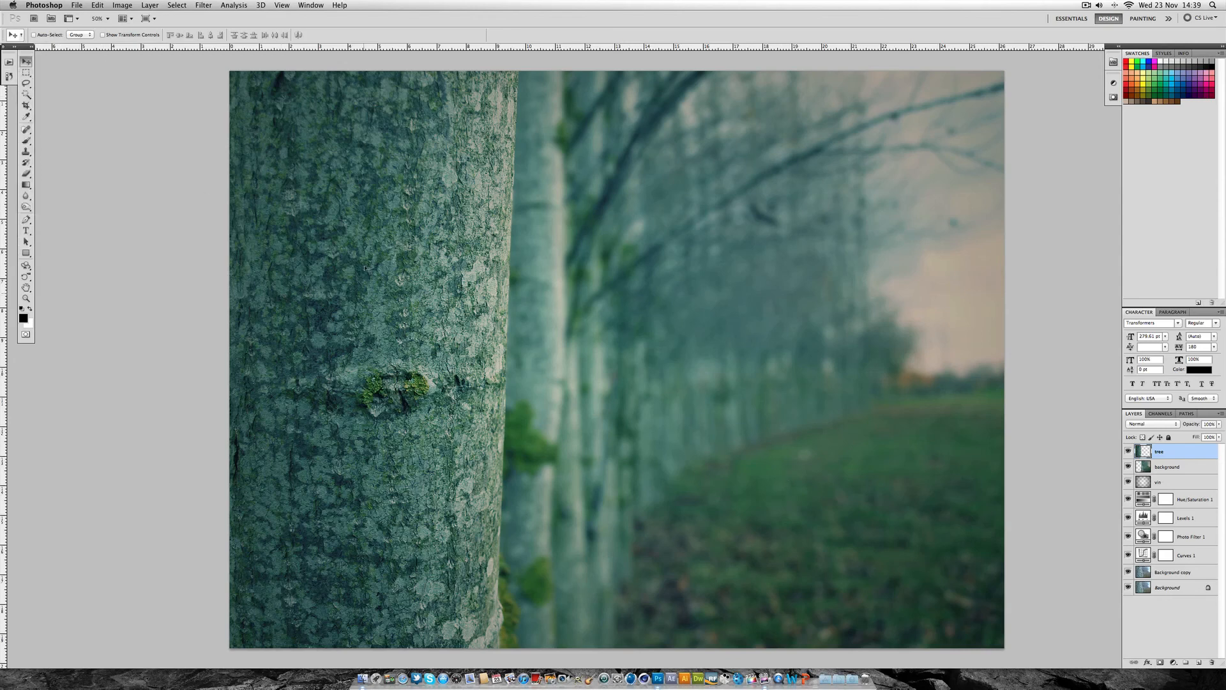
Check the opacity setting of the vignette layer
click(1160, 481)
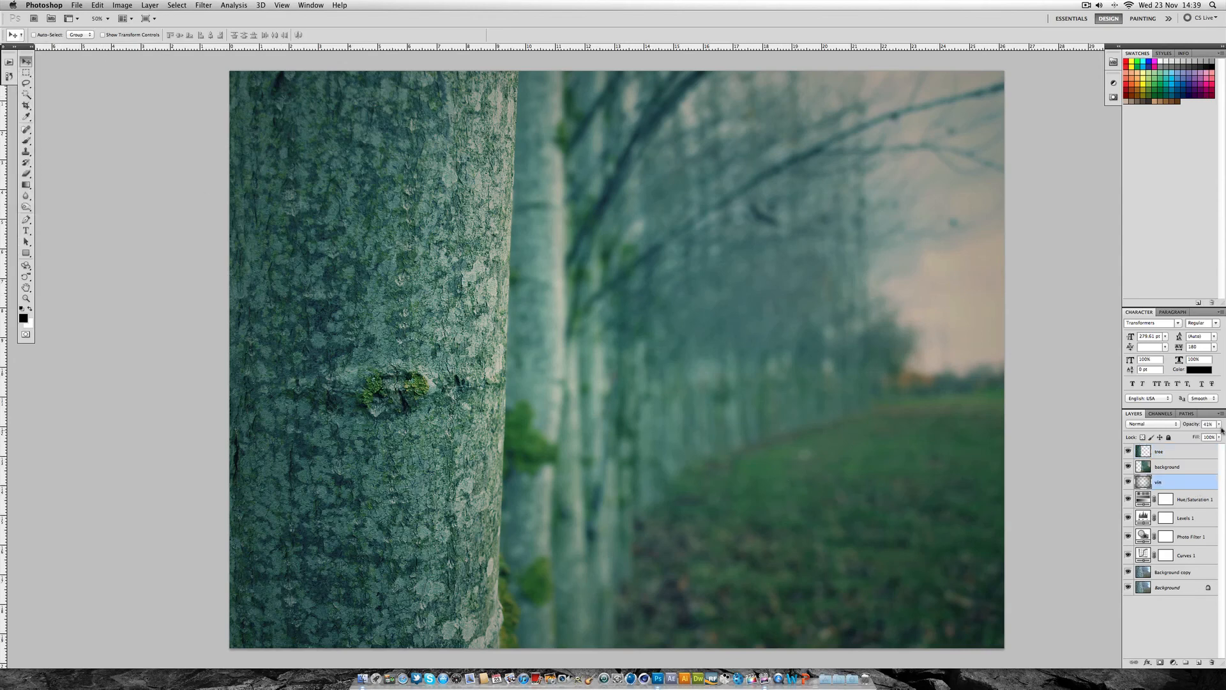
click(1218, 424)
drag(1217, 435, 1149, 461)
Darken the blurred trees, sky and grass on the background layer with the Burn tool set to midtones
click(28, 206)
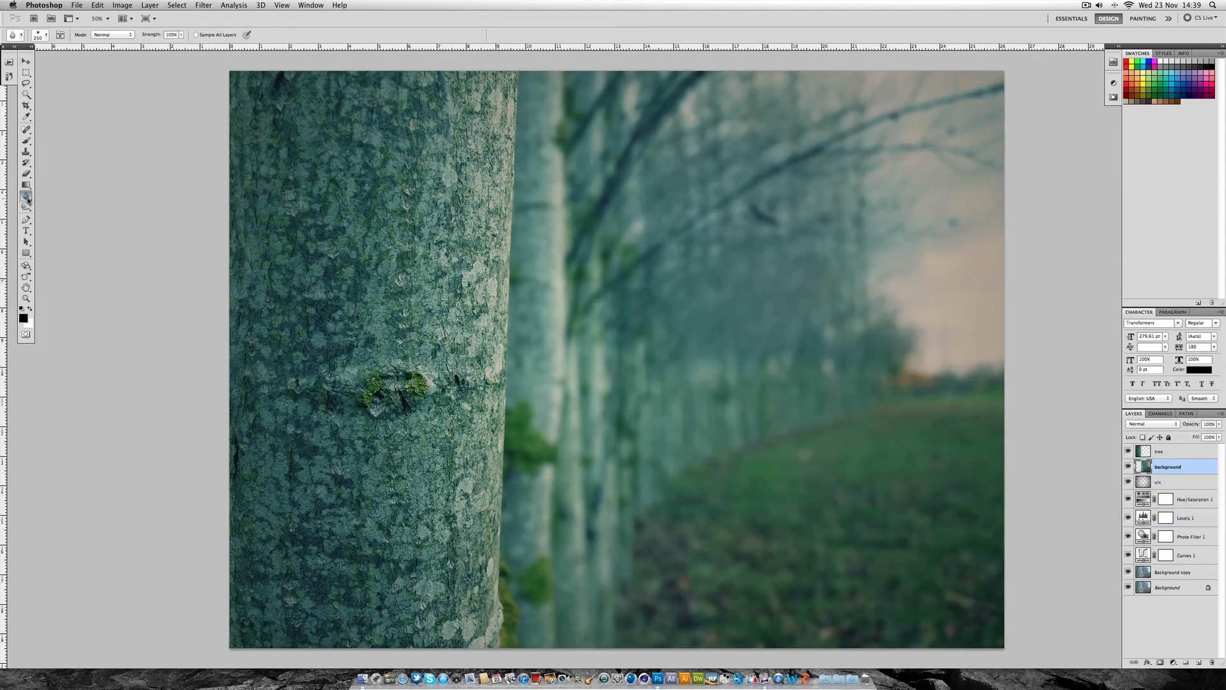
drag(28, 206, 54, 218)
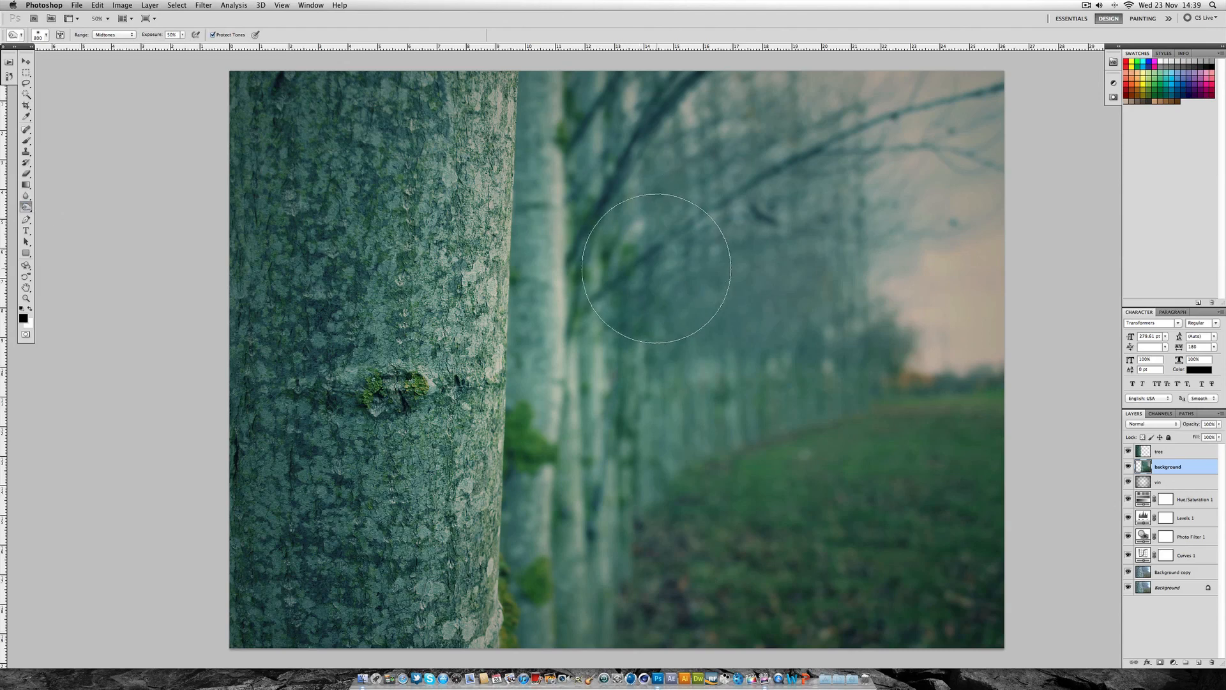
mouse_move(679, 260)
mouse_down()
mouse_move(772, 191)
mouse_move(698, 164)
mouse_move(667, 132)
mouse_move(573, 118)
mouse_move(544, 210)
mouse_move(528, 597)
mouse_move(568, 644)
mouse_move(973, 606)
mouse_move(838, 527)
mouse_move(846, 494)
mouse_move(637, 351)
mouse_move(707, 328)
mouse_move(904, 122)
mouse_move(897, 144)
mouse_move(957, 160)
mouse_move(972, 422)
mouse_move(910, 163)
mouse_move(664, 173)
mouse_move(607, 300)
mouse_move(607, 547)
mouse_move(729, 596)
mouse_move(926, 543)
mouse_move(823, 557)
mouse_move(745, 526)
mouse_up()
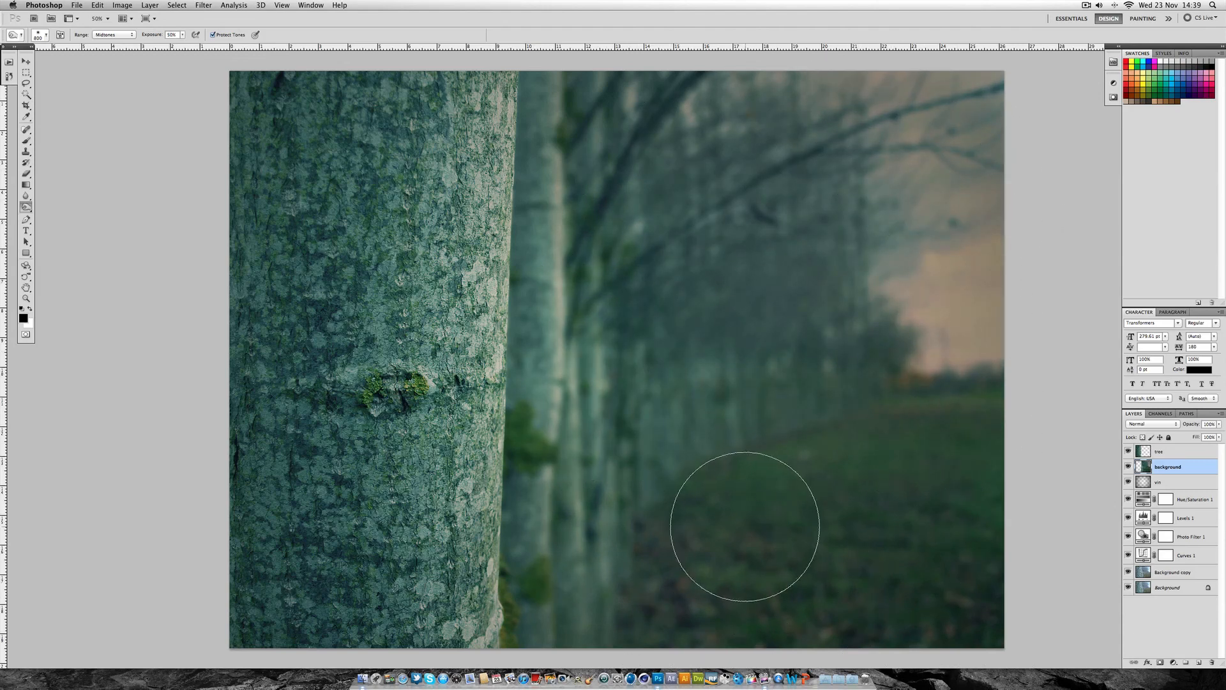